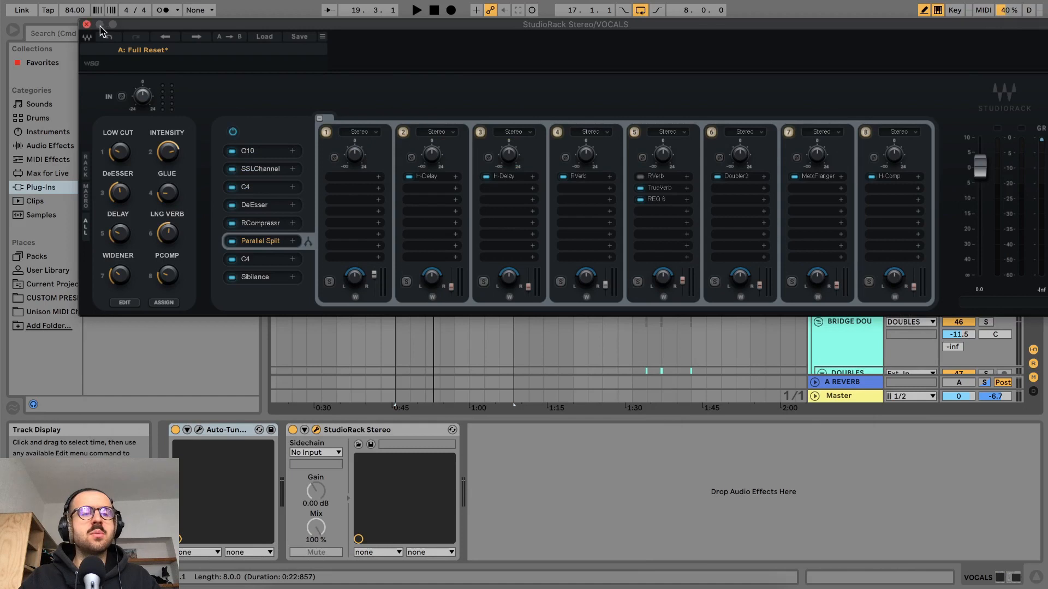
Step: Close the StudioRack plug-in window and look over the drum, sample, vocal and doubles tracks in the arrangement
left_click(86, 24)
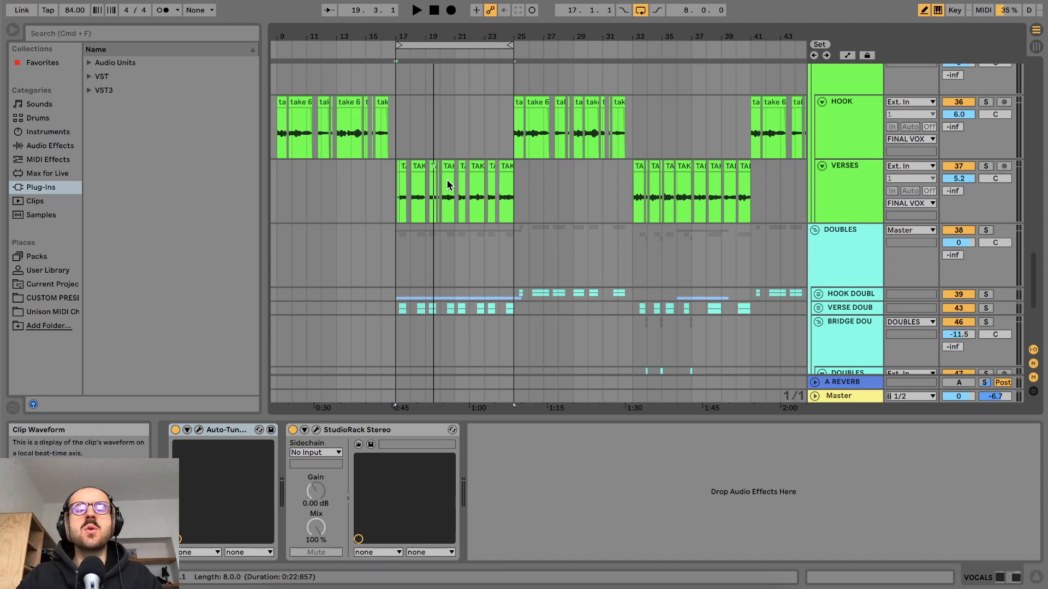
scroll(452, 169, "up", 2)
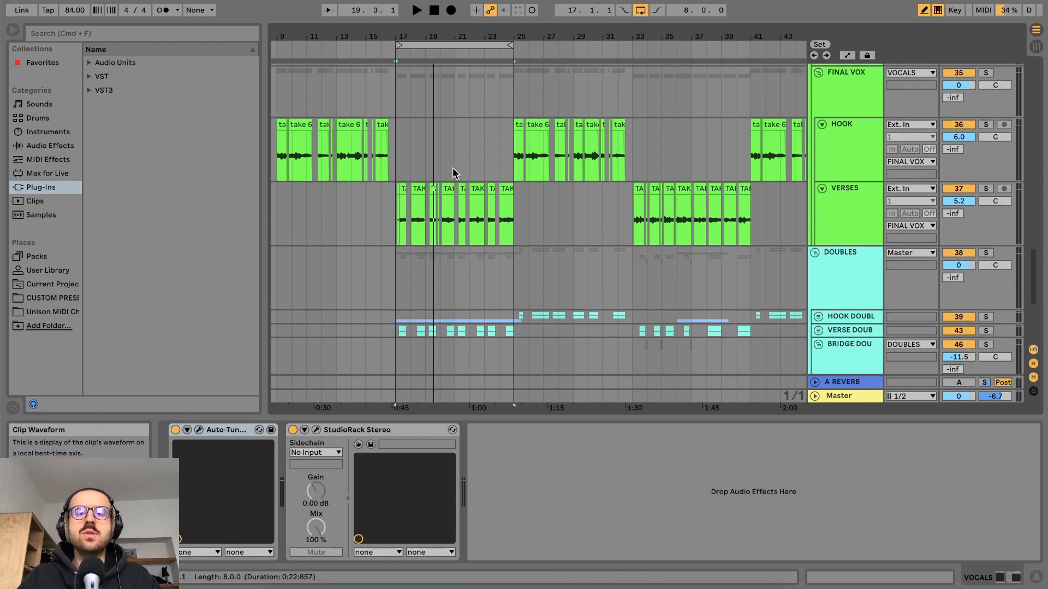
scroll(513, 250, "up", 2)
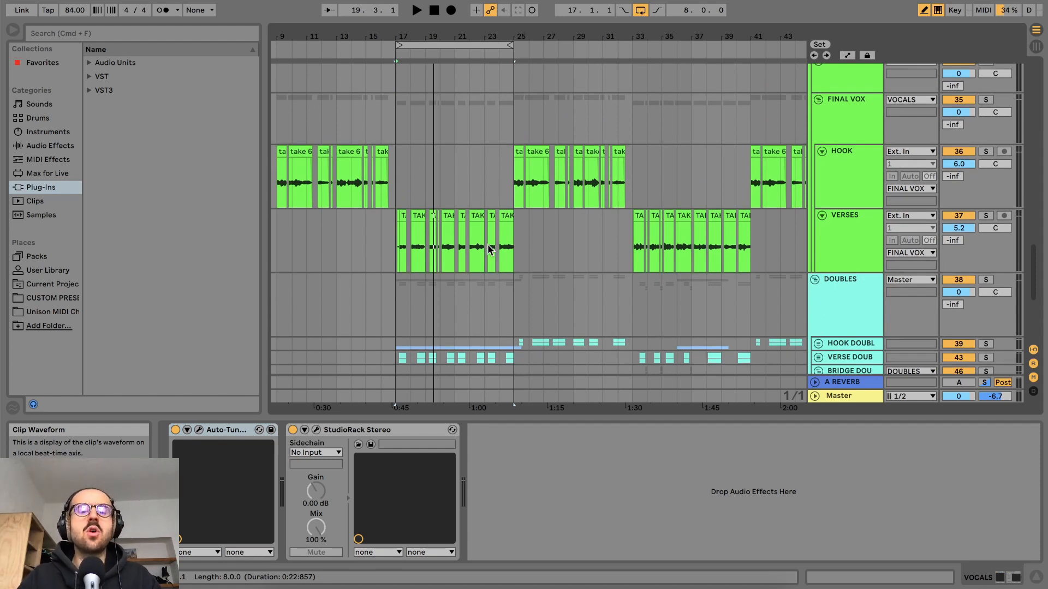
scroll(479, 153, "down", 3)
scroll(479, 156, "up", 8)
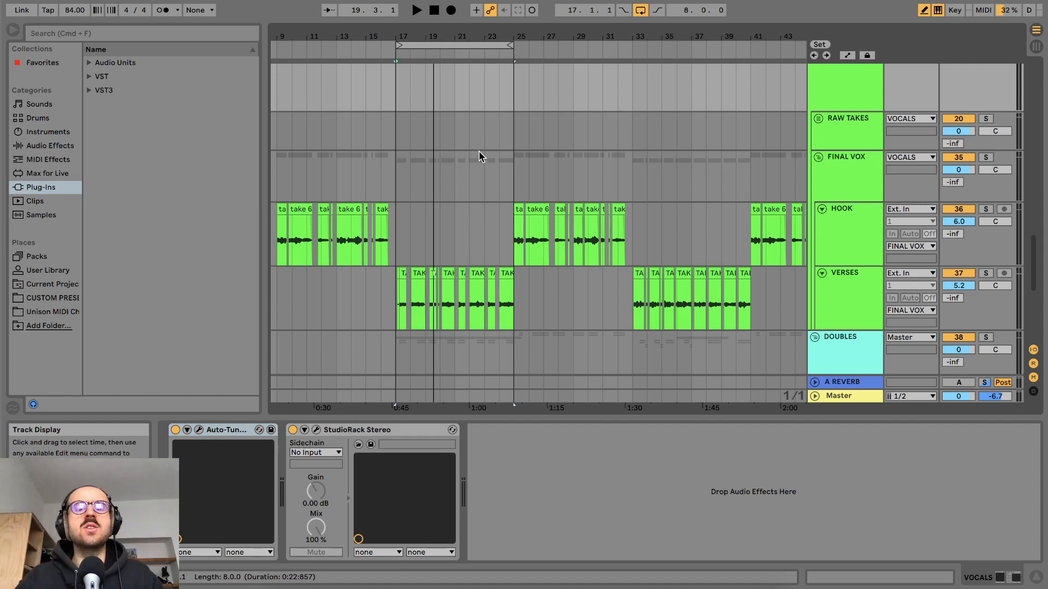
scroll(465, 159, "up", 1)
scroll(465, 153, "up", 3)
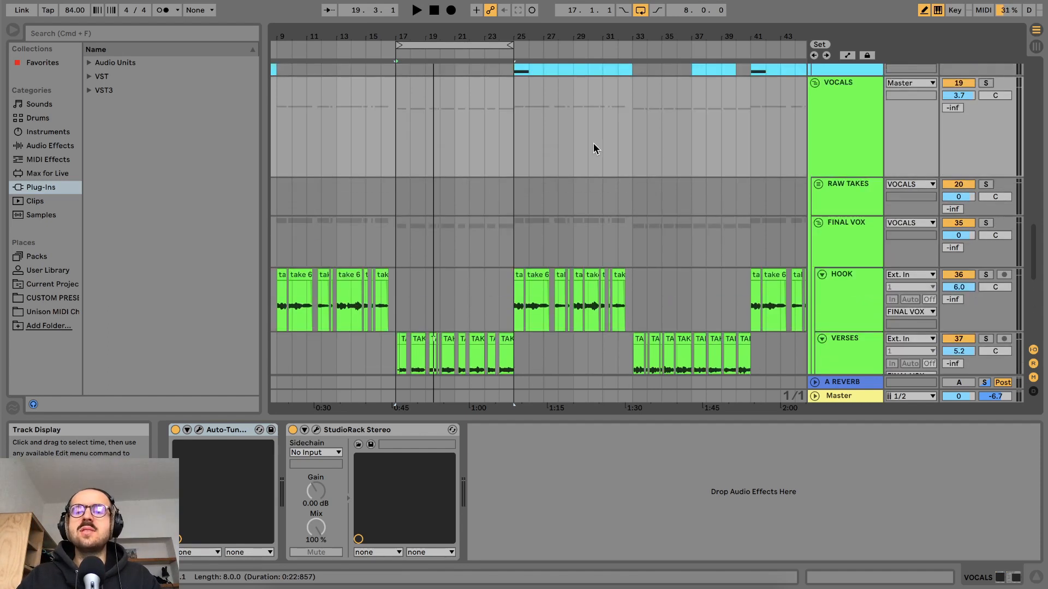
scroll(489, 151, "down", 6)
scroll(489, 151, "up", 15)
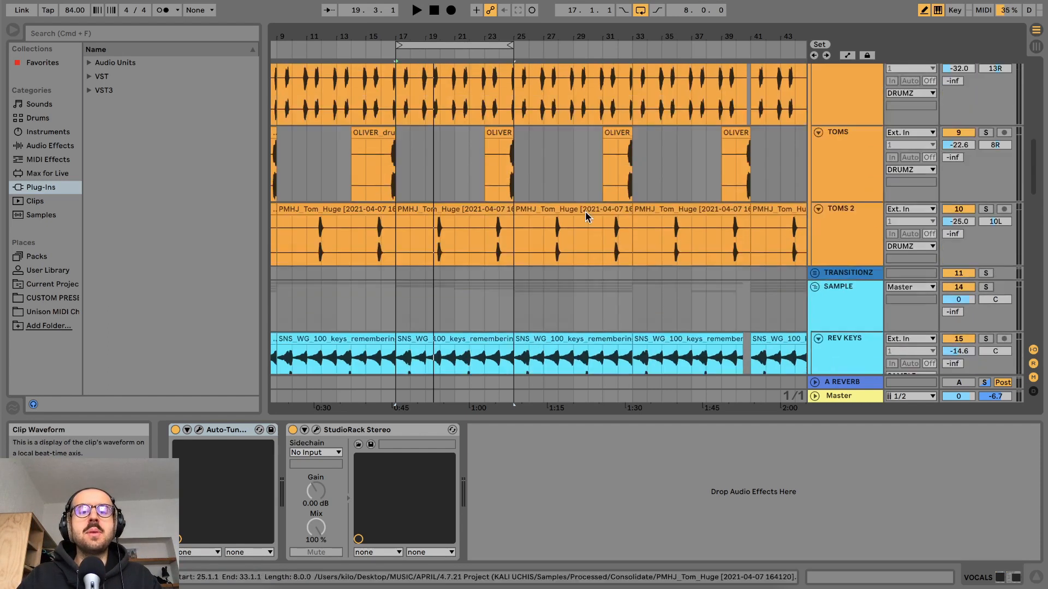
scroll(446, 162, "down", 15)
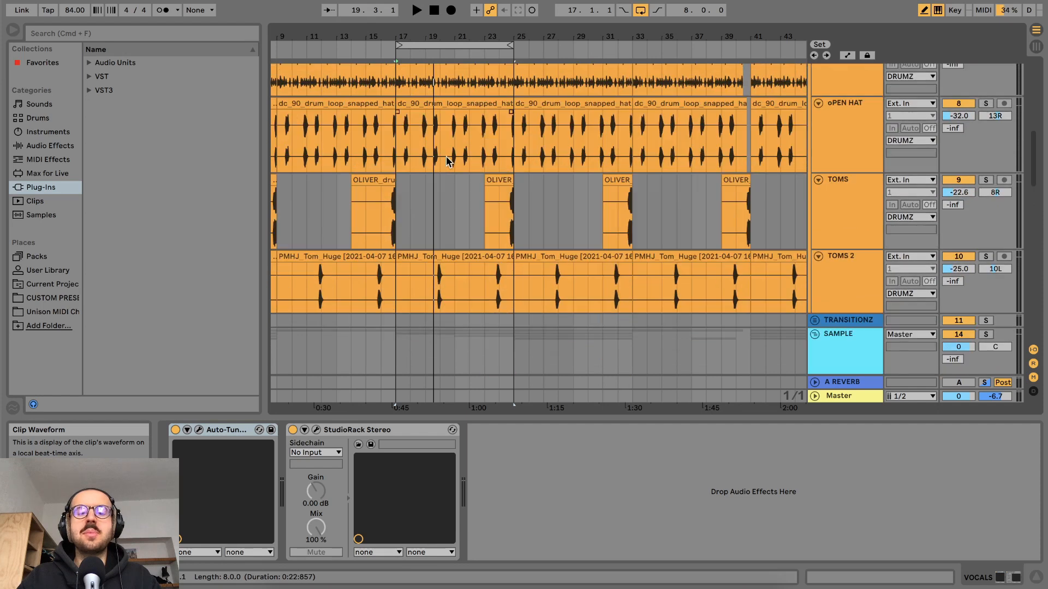
scroll(447, 158, "down", 5)
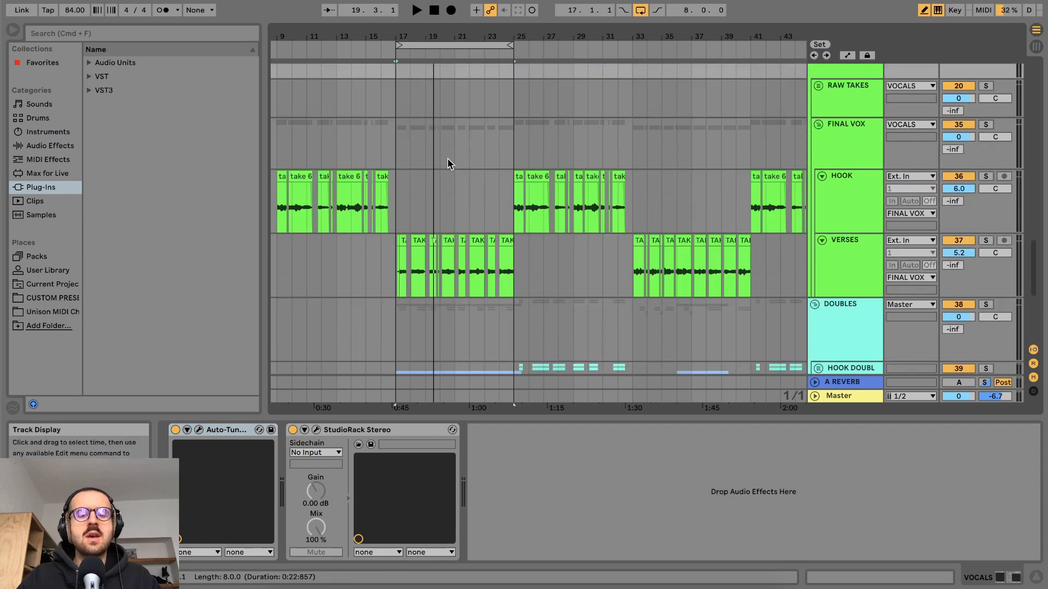
scroll(451, 155, "up", 5)
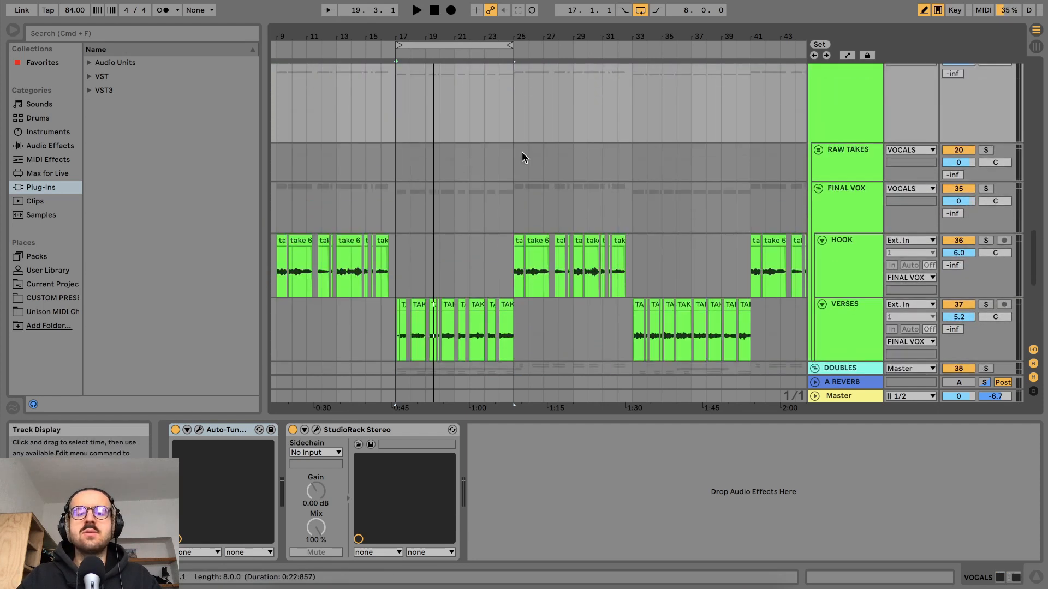
Step: Fold the VOCALS and DOUBLES groups and mute both of them
left_click(814, 173)
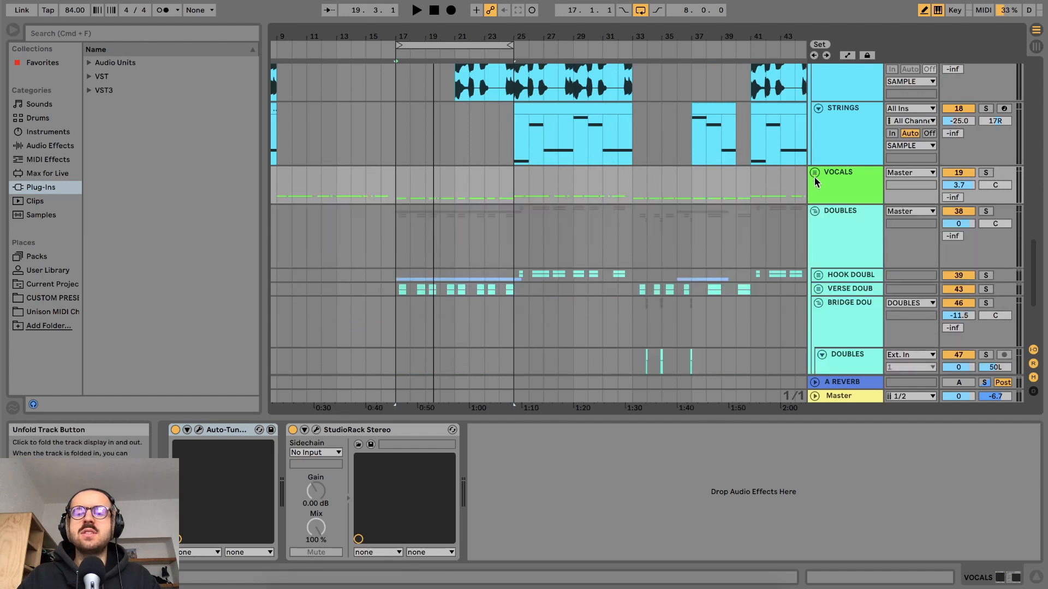
left_click(814, 210)
left_click(959, 173)
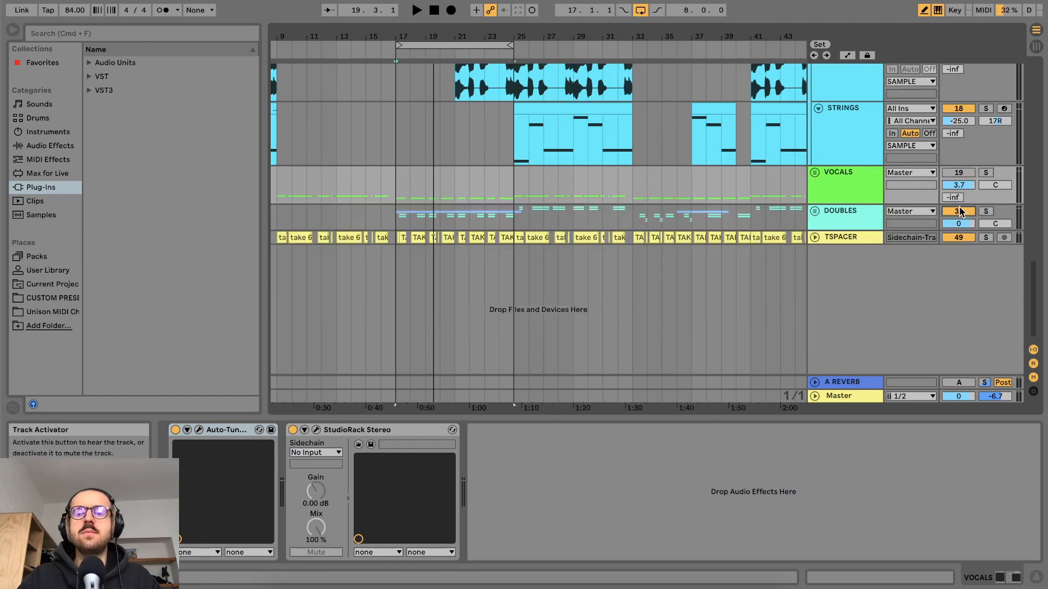
Step: Play the beat from bar 17 and unmute the VOCALS and DOUBLES groups during playback
key("space")
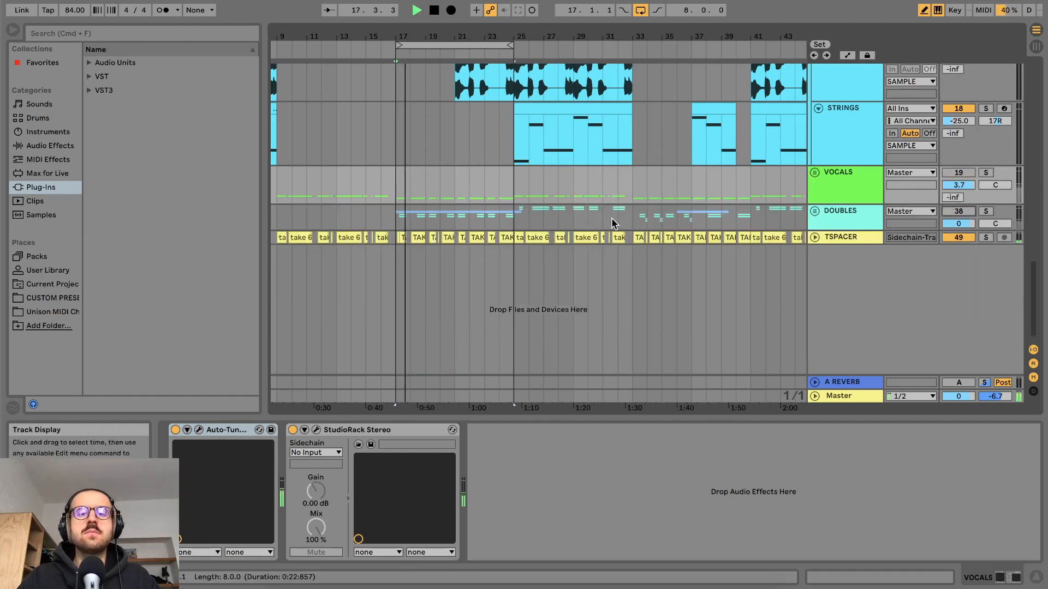
scroll(623, 216, "up", 1)
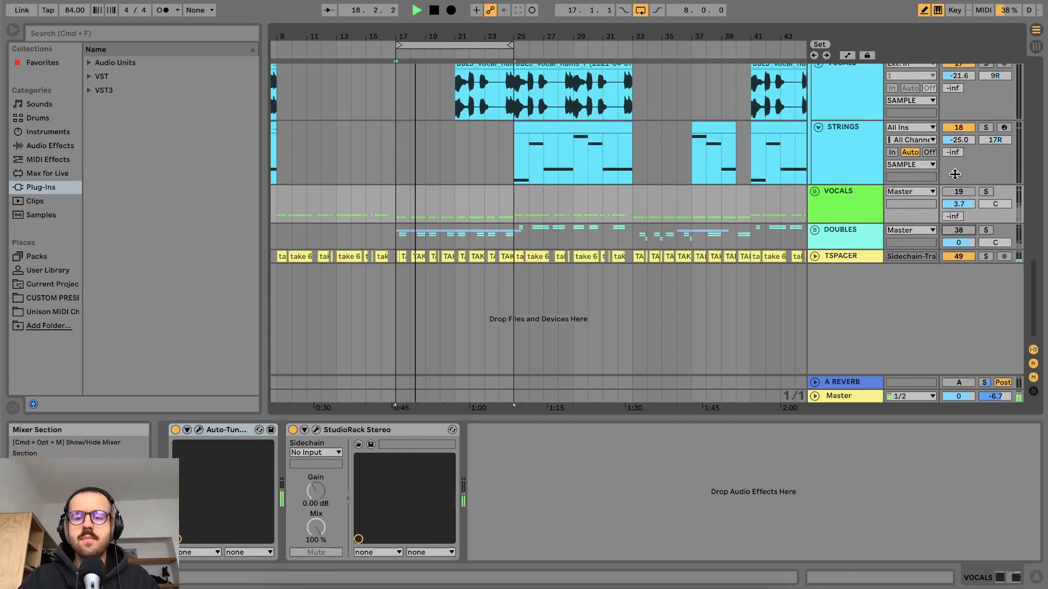
left_click(959, 192)
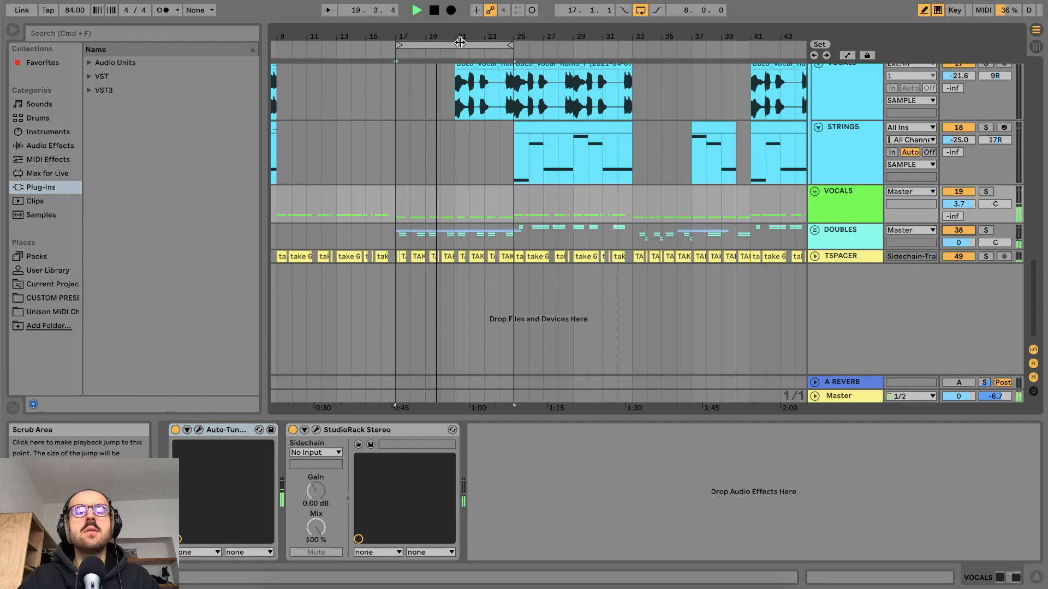
Step: Listen to the hook section after bar 25 with the vocals in the mix
left_click_drag(467, 46, 584, 48)
left_click_drag(474, 36, 475, 46)
left_click_drag(560, 44, 472, 55)
key("space")
key("space")
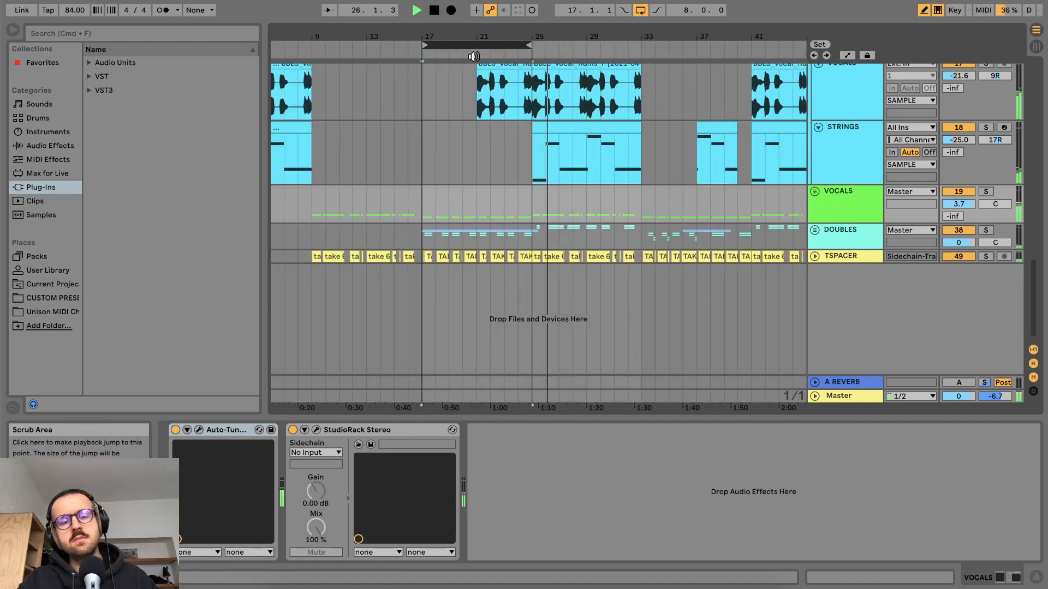
key("XF86AudioRaiseVolume")
left_click_drag(476, 36, 483, 45)
scroll(573, 163, "up", 4)
scroll(579, 166, "down", 3)
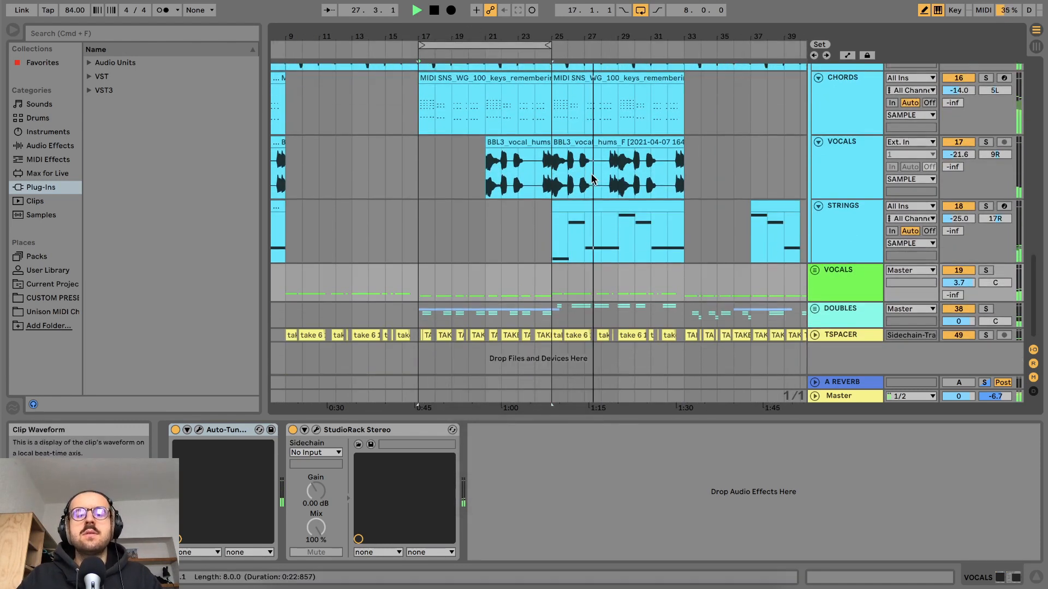
Step: Unfold the VOCALS and DOUBLES groups with playback stopped, and mute the DOUBLES group
left_click(815, 271)
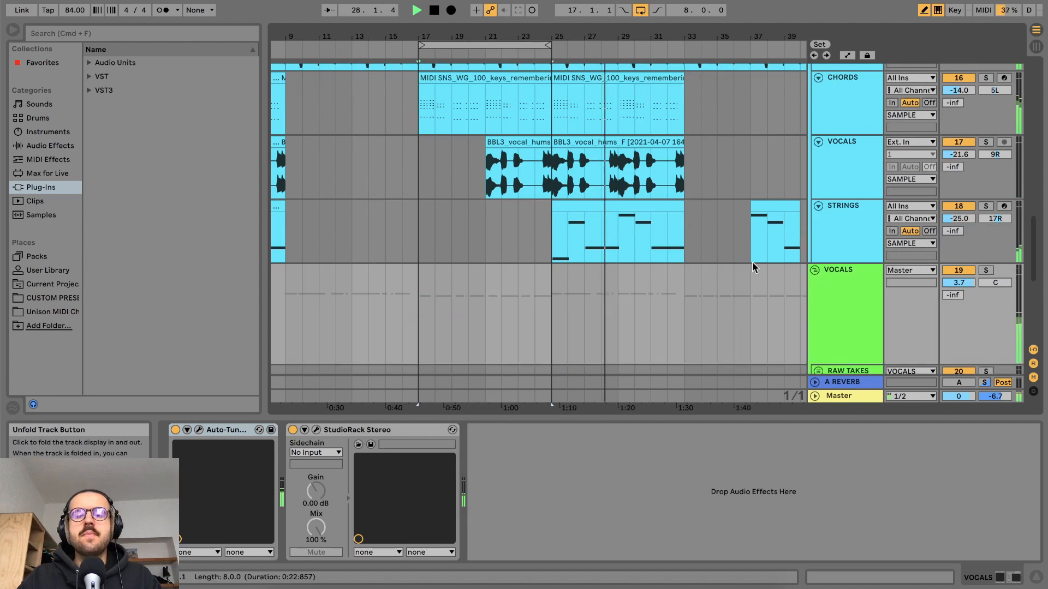
scroll(732, 243, "down", 10)
key("space")
left_click(815, 309)
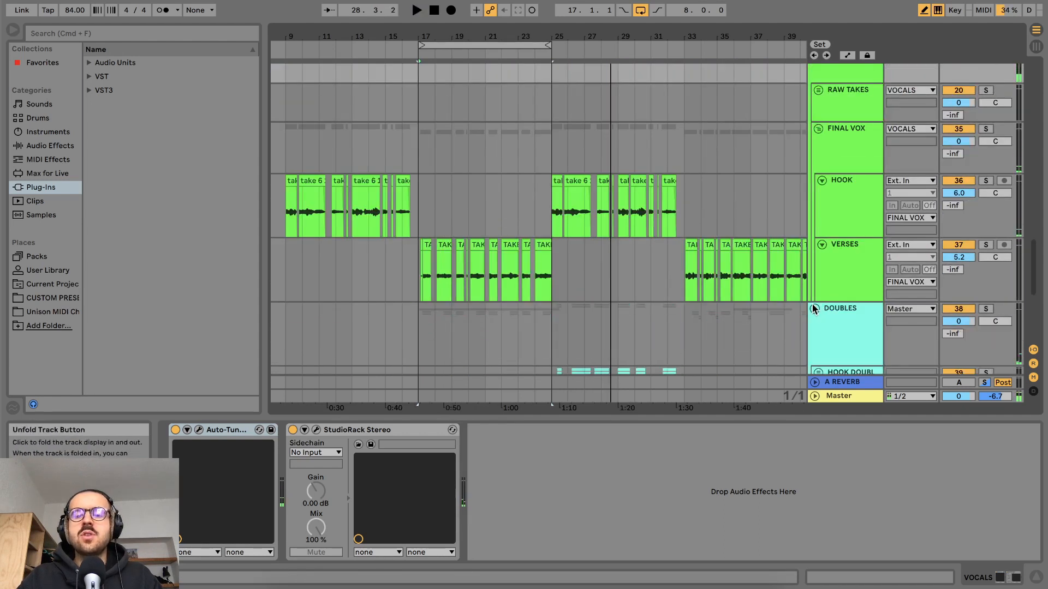
scroll(872, 218, "down", 5)
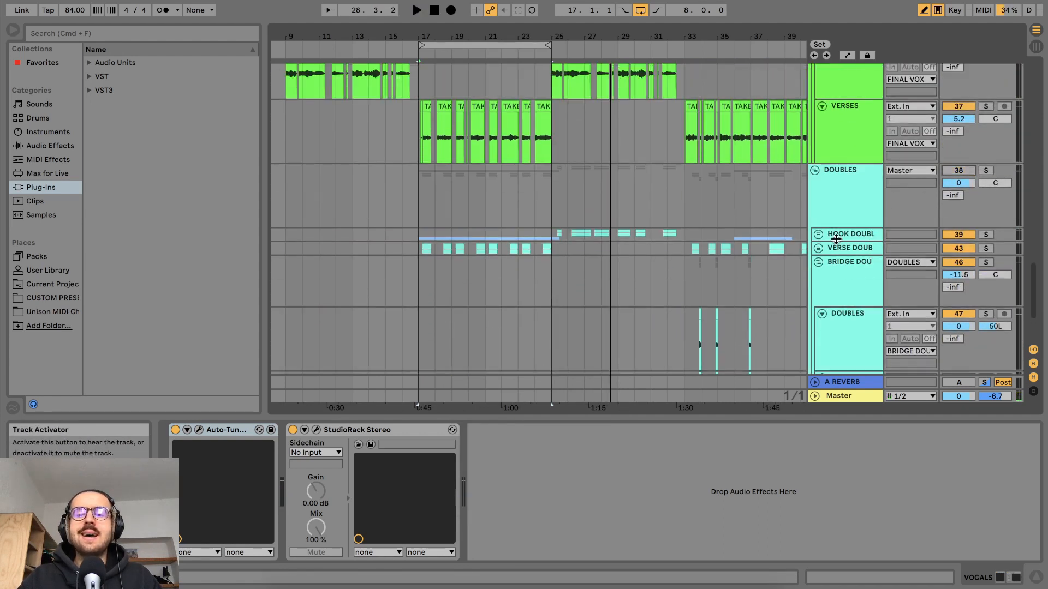
scroll(838, 246, "up", 8)
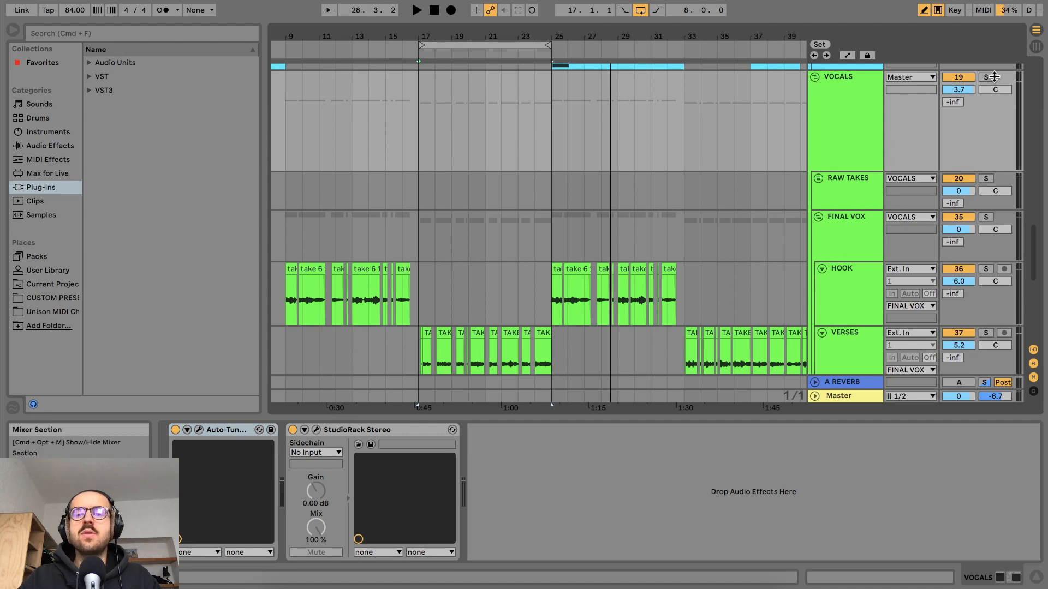
scroll(490, 245, "down", 3)
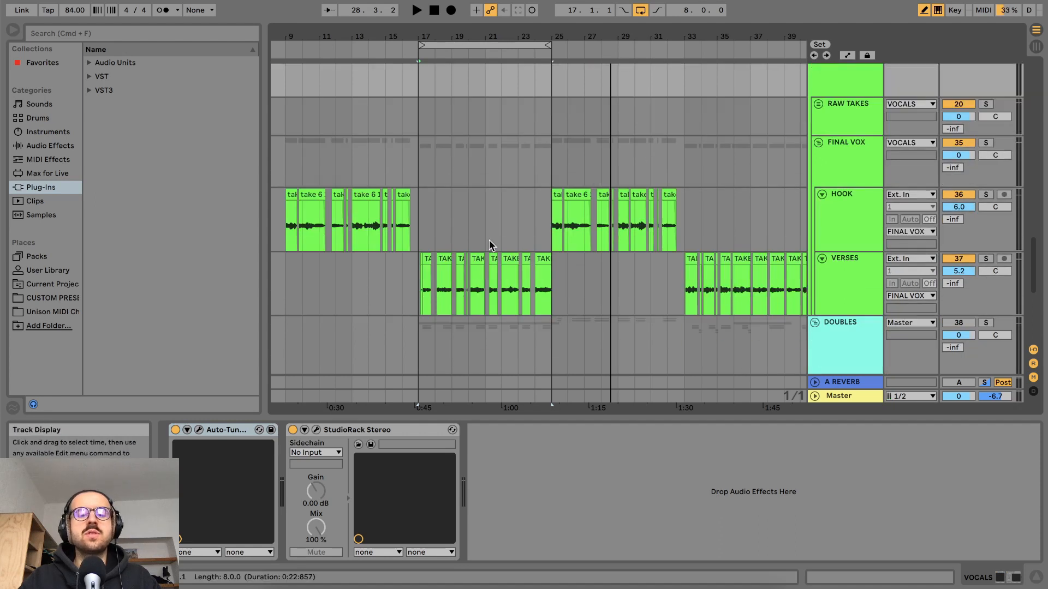
Step: Audition the verse from bar 17 with StudioRack Stereo bypassed, and reactivate the device
left_click(293, 430)
key("space")
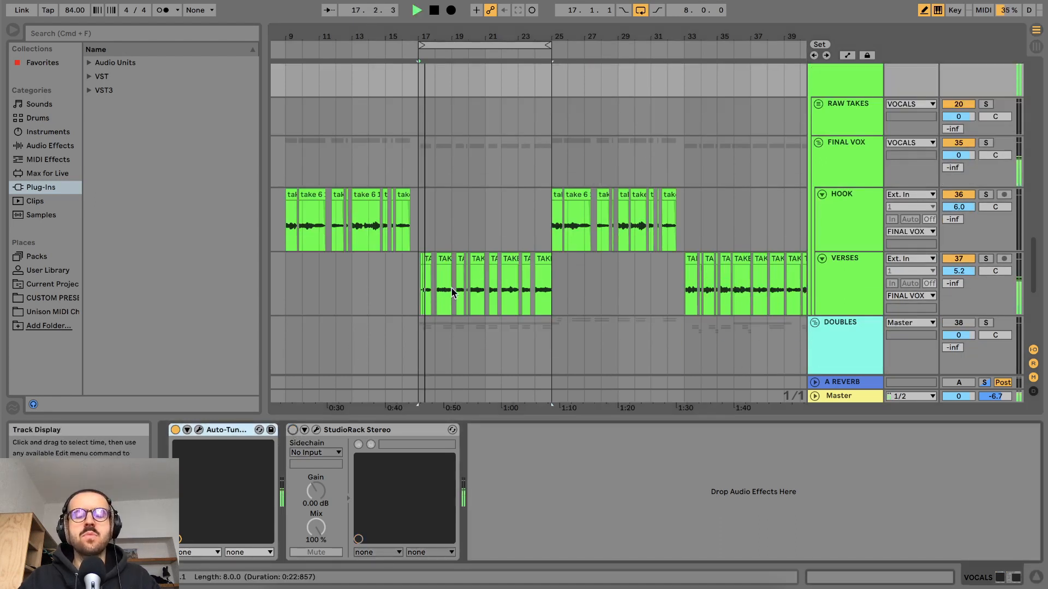
key("space")
left_click(293, 430)
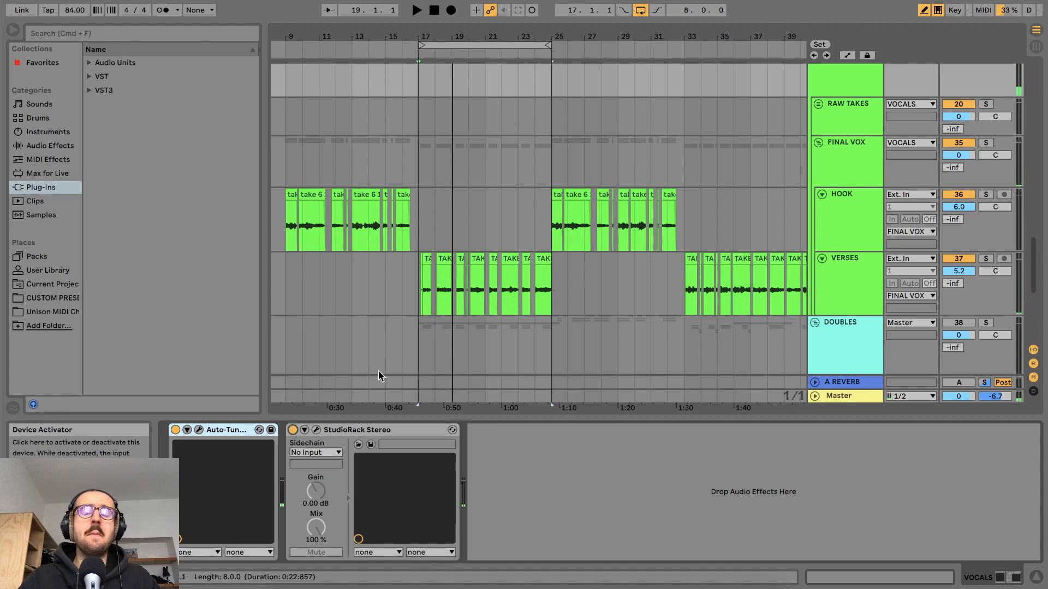
Step: Play the verse vocals from bar 17 with StudioRack active, and leave the VOCALS group out of solo
scroll(516, 250, "up", 2)
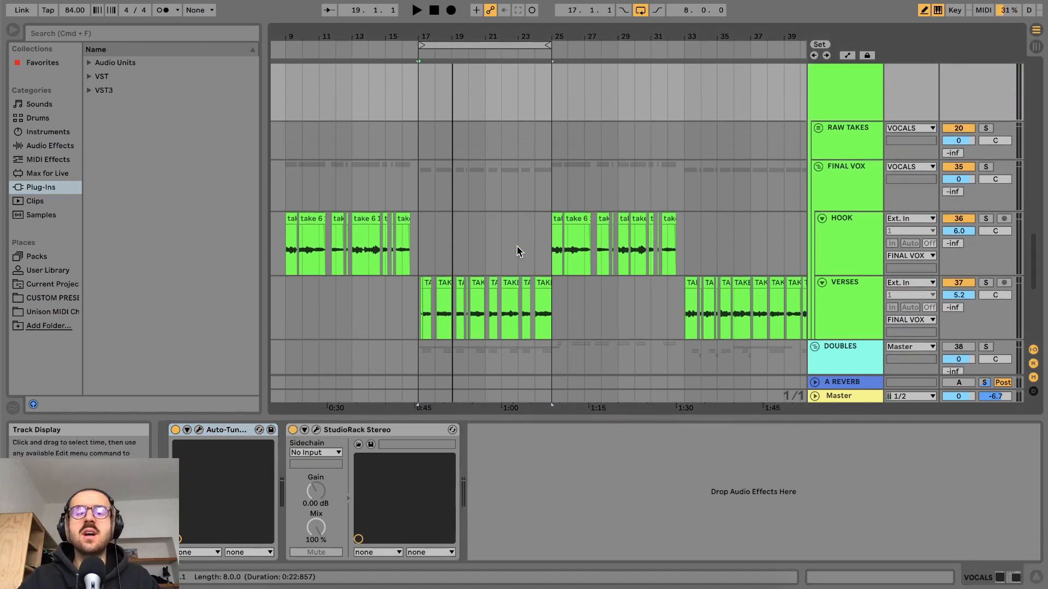
key("space")
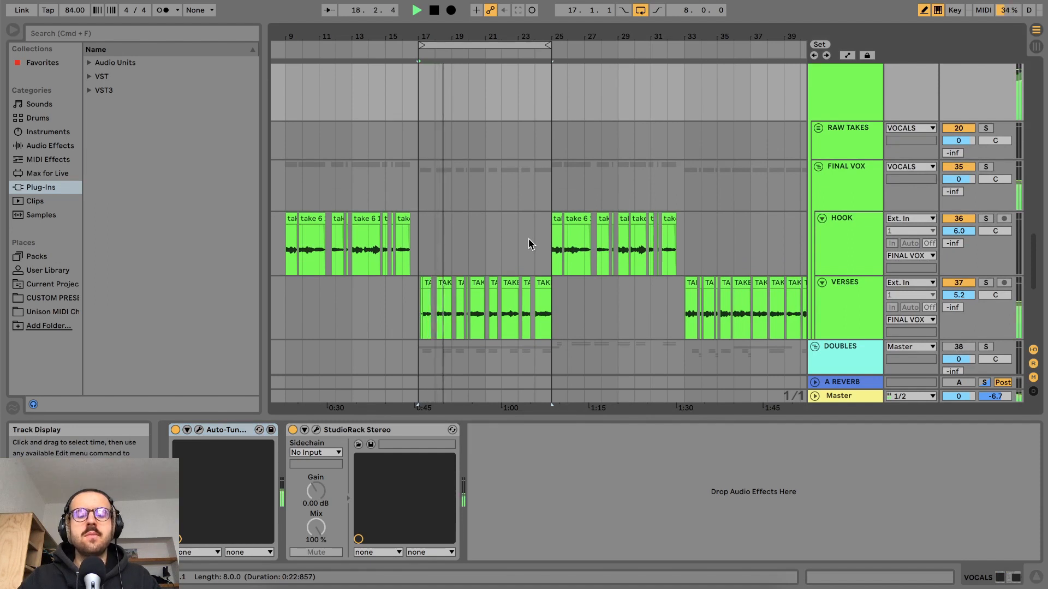
key("space")
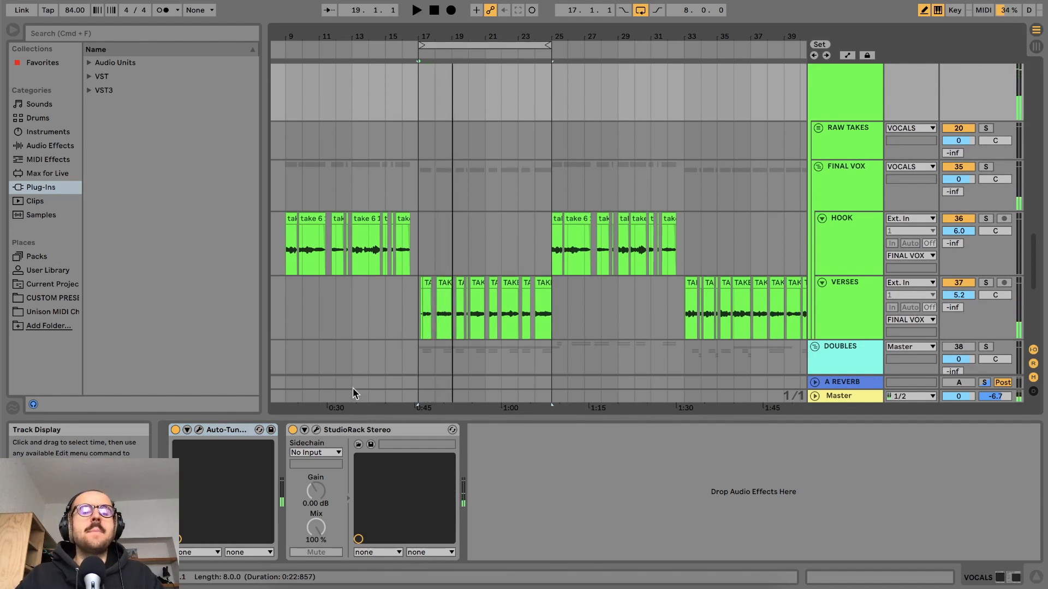
scroll(616, 234, "up", 4)
left_click(986, 135)
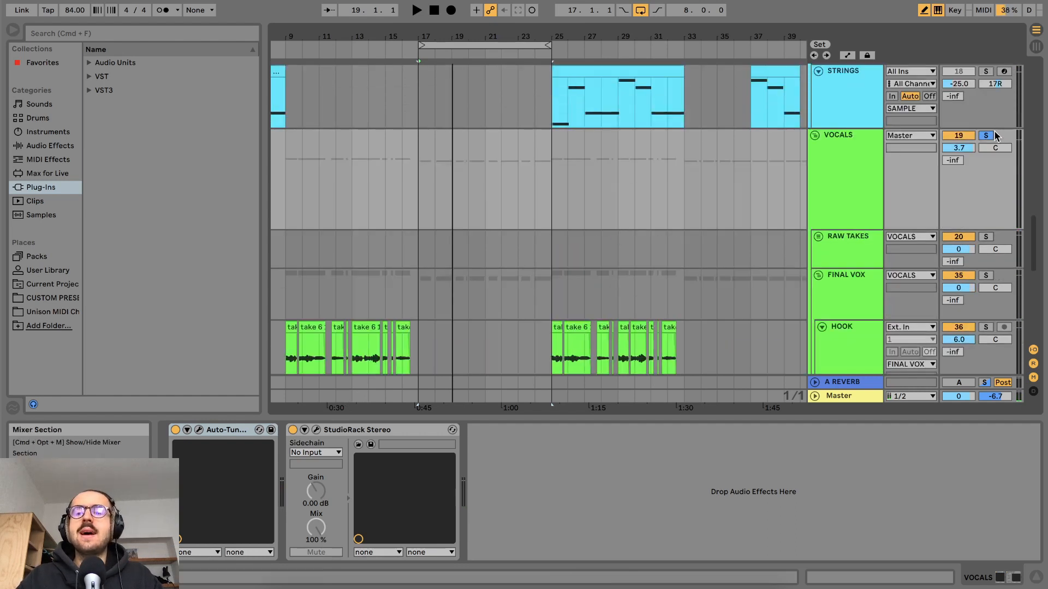
left_click(986, 136)
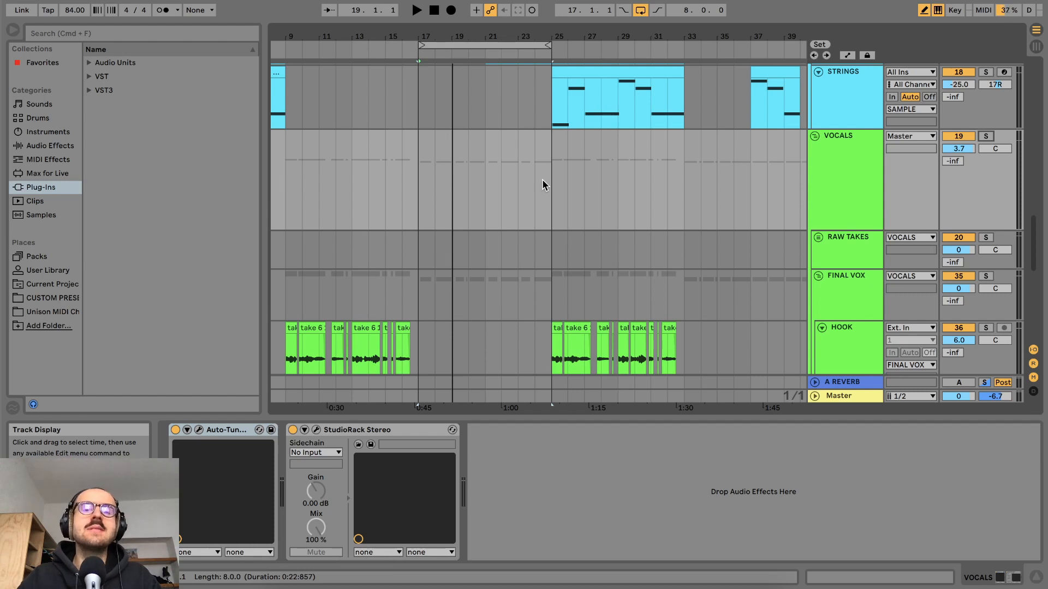
Step: Open the StudioRack Stereo window on VOCALS, examine its macro controls and parallel plug-in chains, and close it
left_click(570, 587)
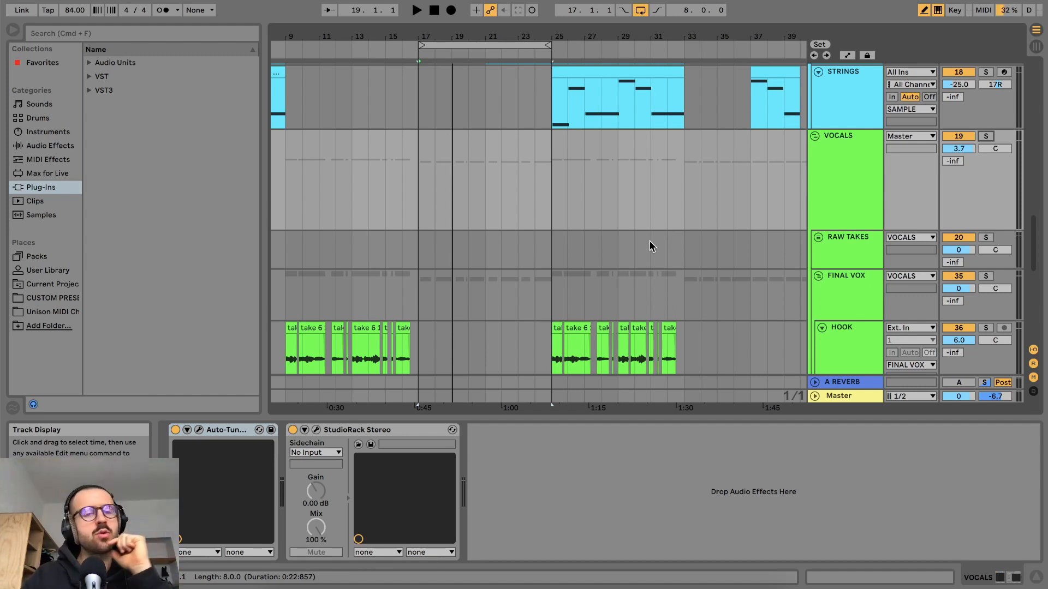
left_click(316, 431)
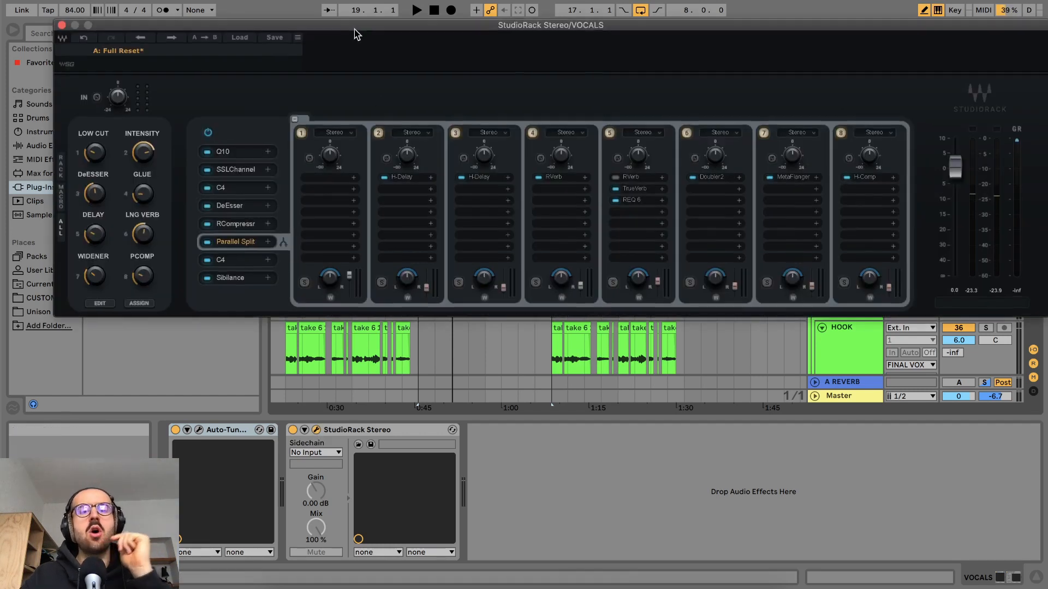
left_click_drag(355, 30, 334, 65)
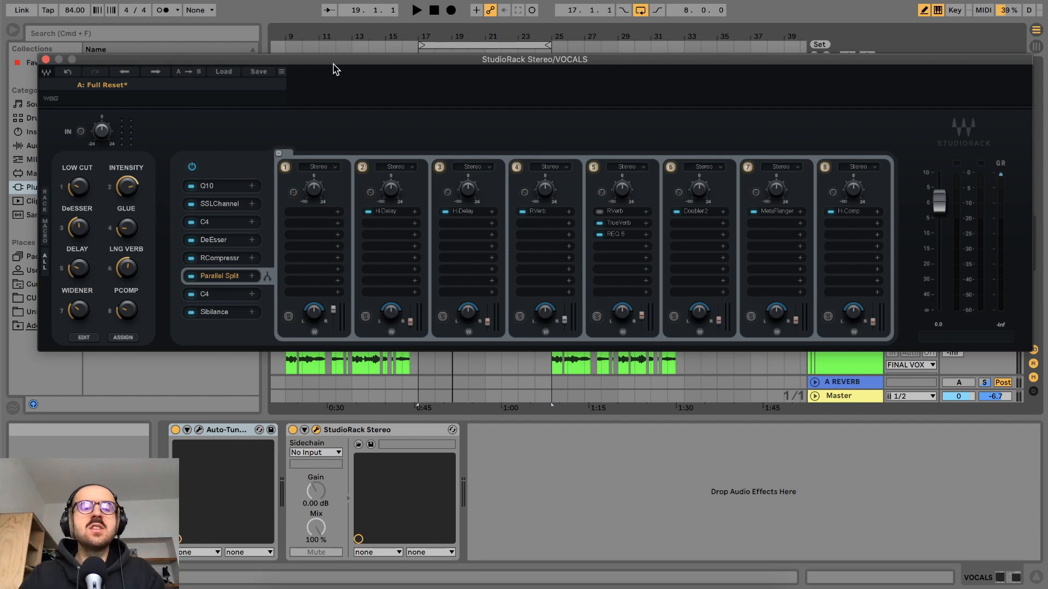
left_click_drag(338, 62, 349, 56)
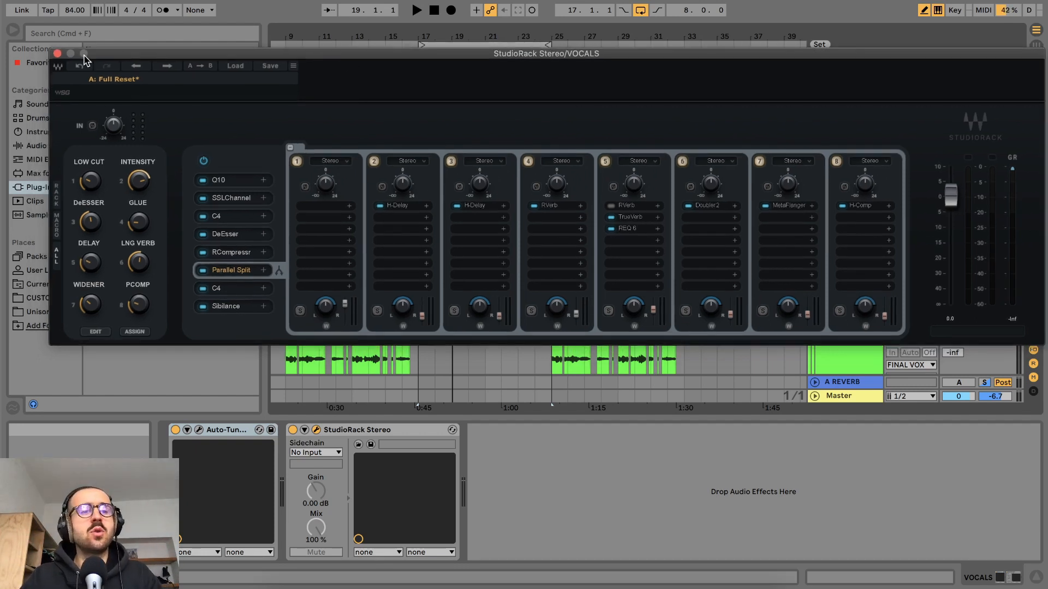
left_click(57, 55)
scroll(401, 190, "down", 3)
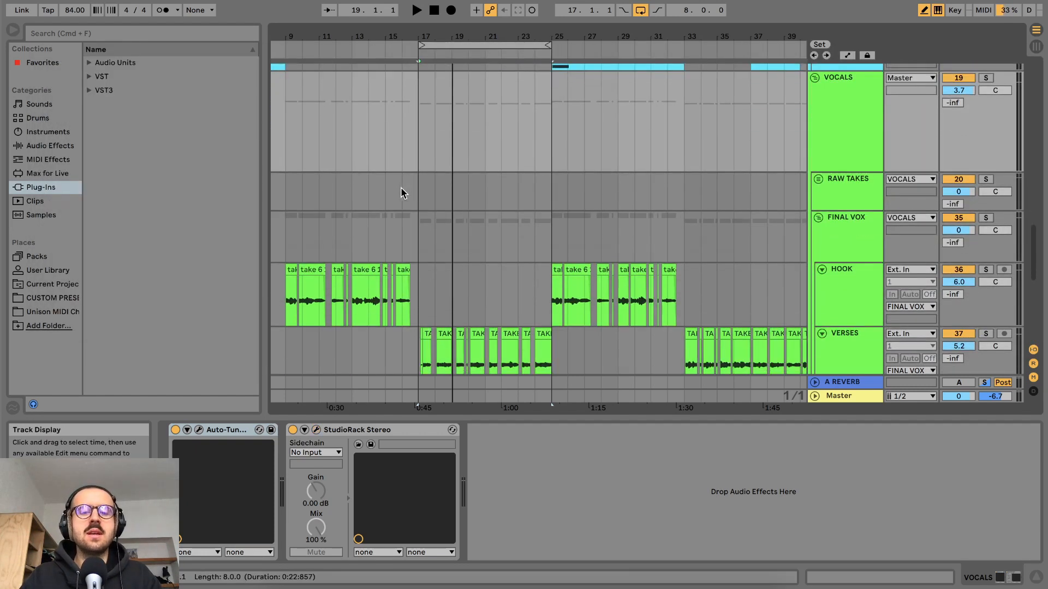
scroll(478, 333, "up", 1)
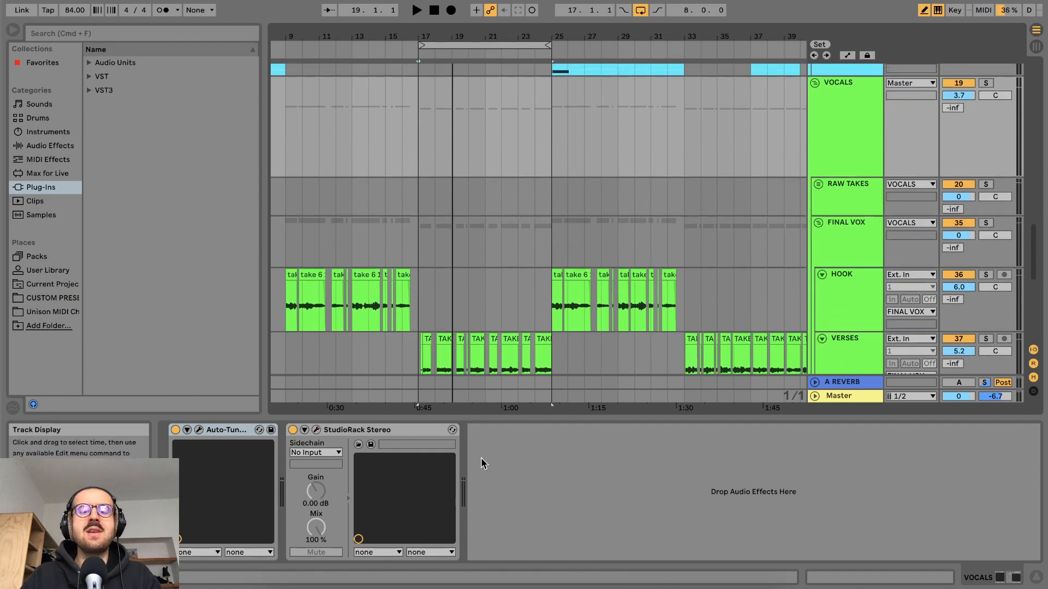
scroll(598, 213, "down", 8)
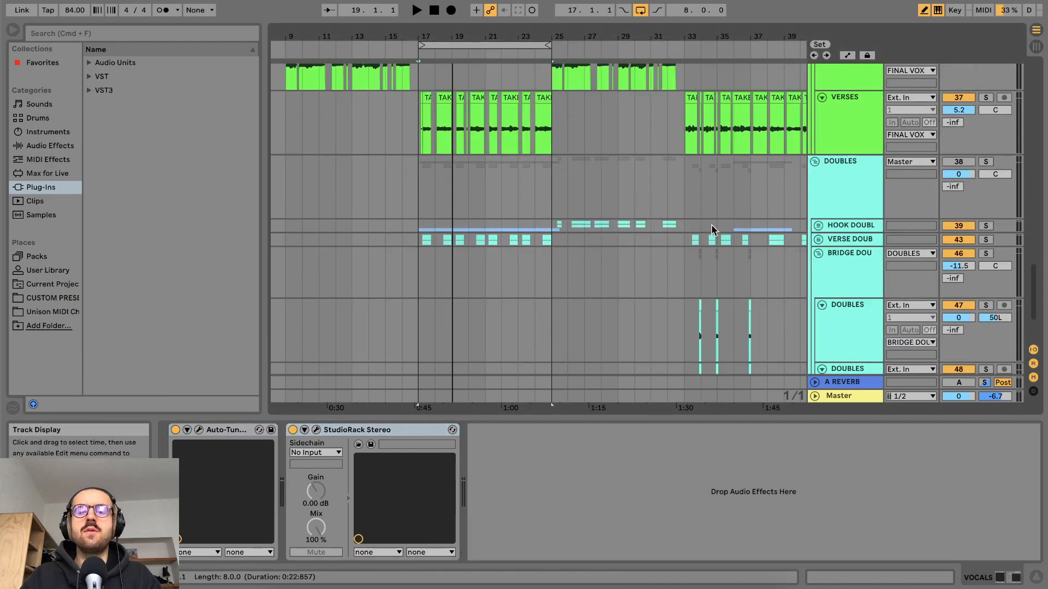
Step: Open the StudioRack Stereo window on VOCALS and bypass every plug-in in the main chain except Q10
scroll(522, 232, "up", 10)
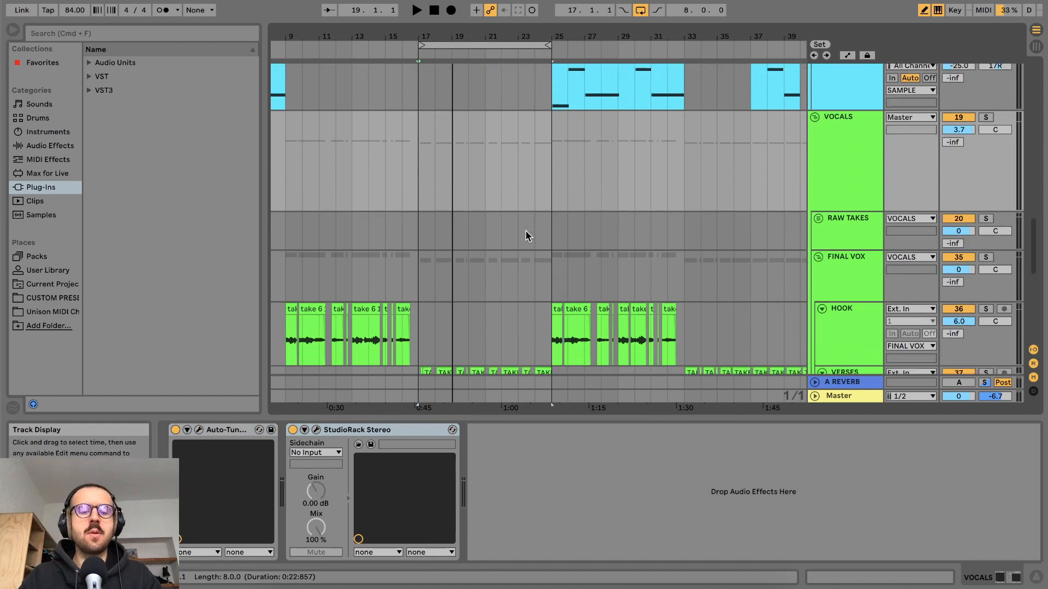
left_click(316, 431)
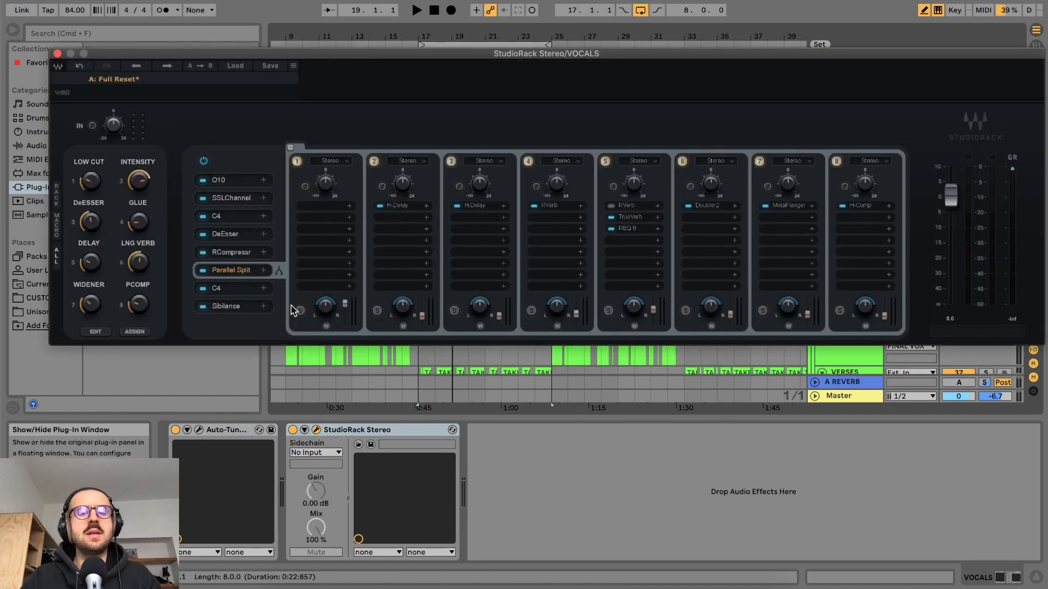
left_click(203, 306)
left_click(203, 288)
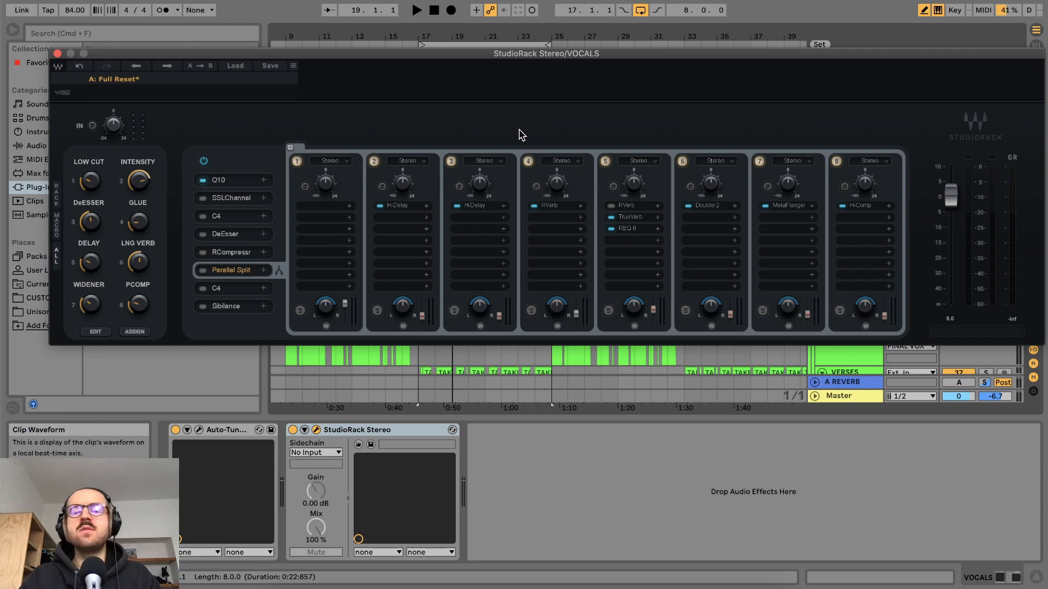
mouse_move(515, 54)
left_mouse_down()
mouse_move(491, 71)
mouse_move(508, 54)
left_mouse_up()
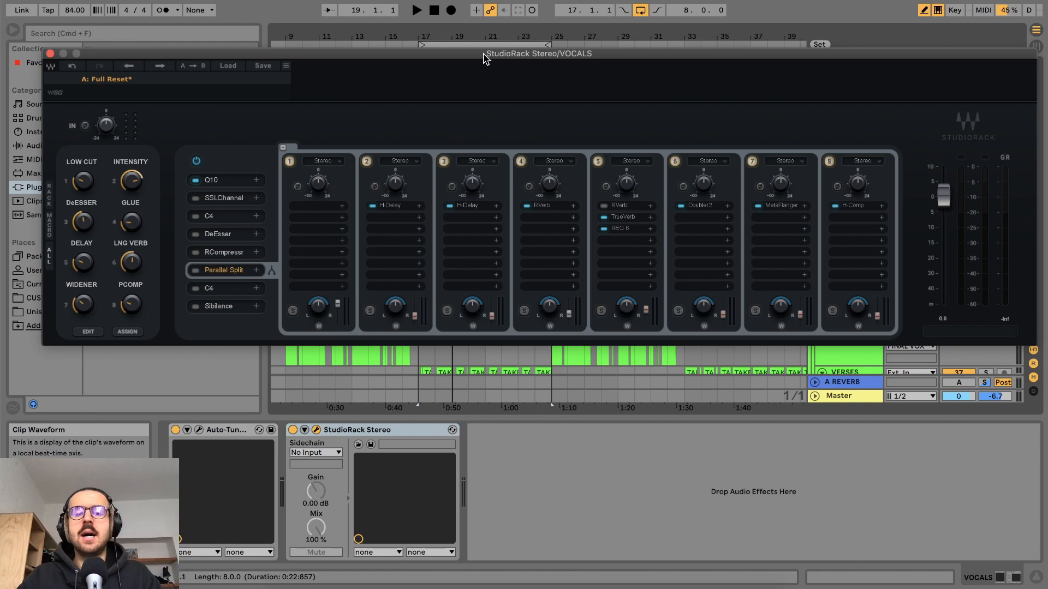
left_click_drag(483, 63, 488, 42)
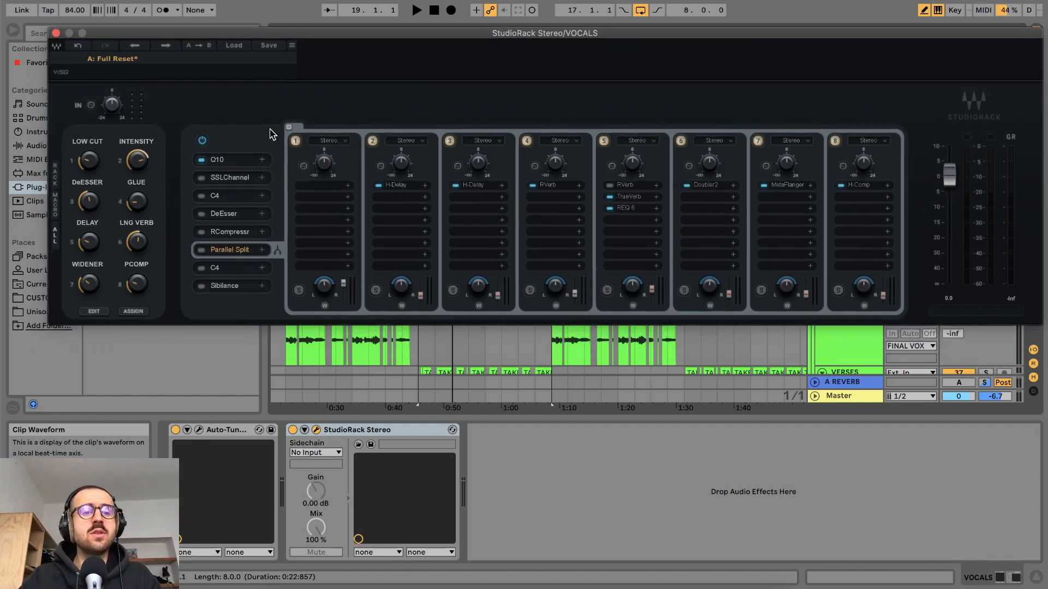
Step: Open the Q10 equalizer in slot 1, examine its low cut and narrow-band cuts, and close it
left_click(229, 161)
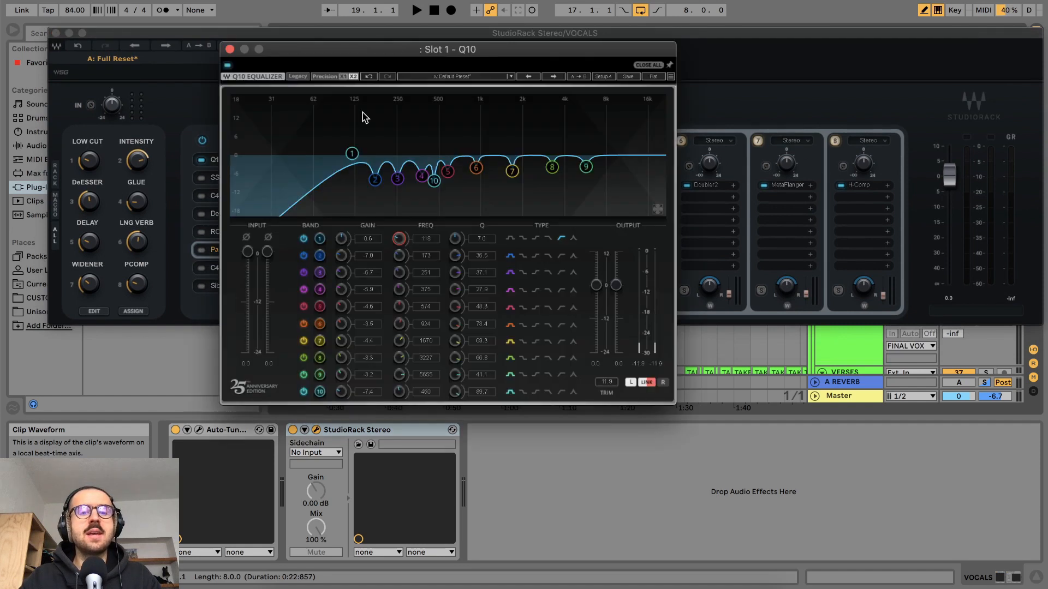
left_click_drag(385, 49, 500, 32)
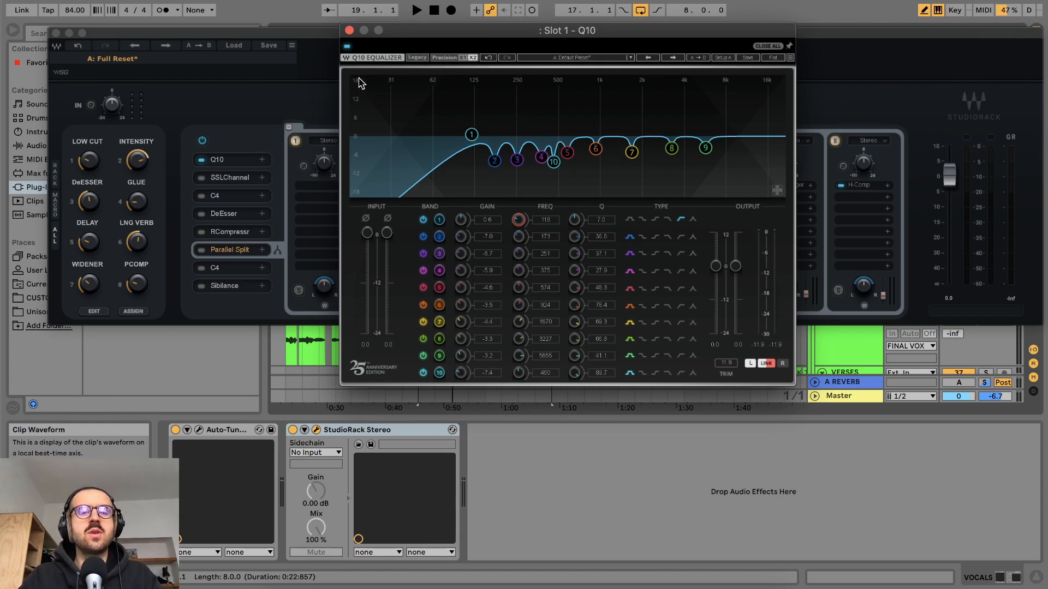
left_click(349, 30)
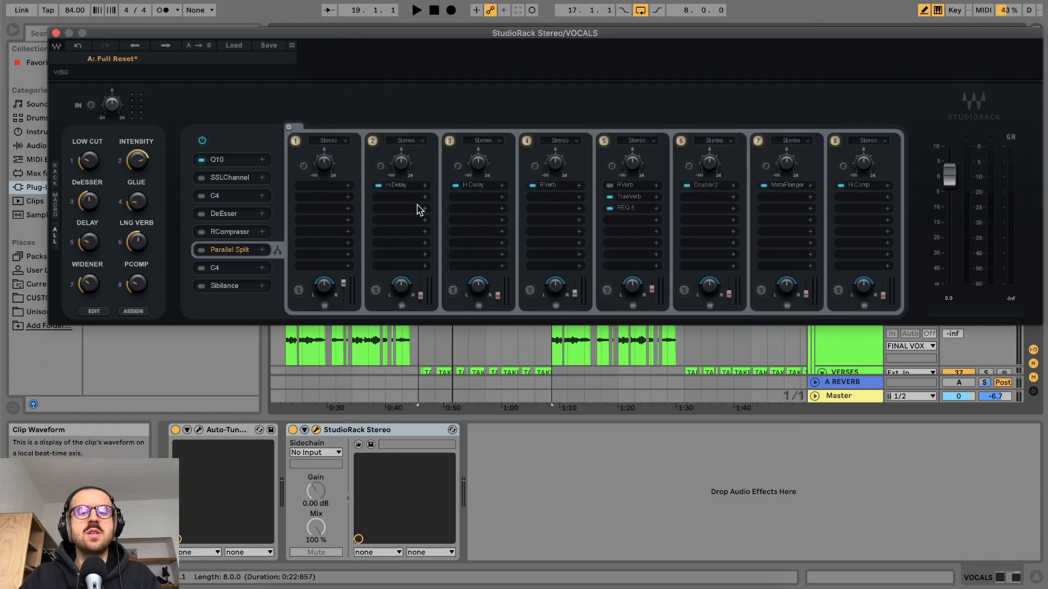
Step: Reopen Q10 clear of the rack's macro controls and set the LOW CUT macro to 97
left_click(229, 160)
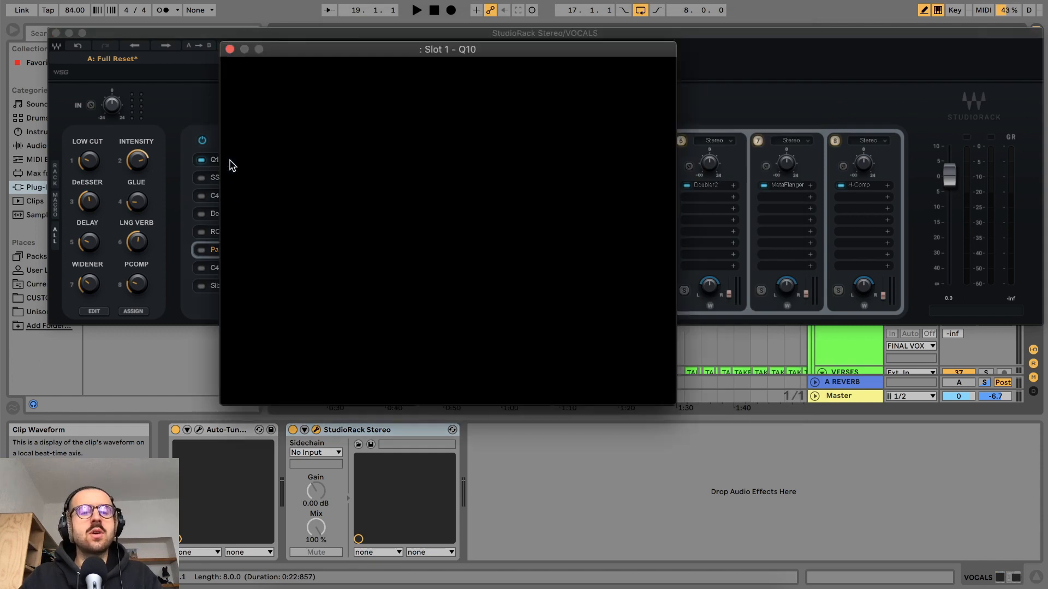
left_click_drag(351, 59, 624, 244)
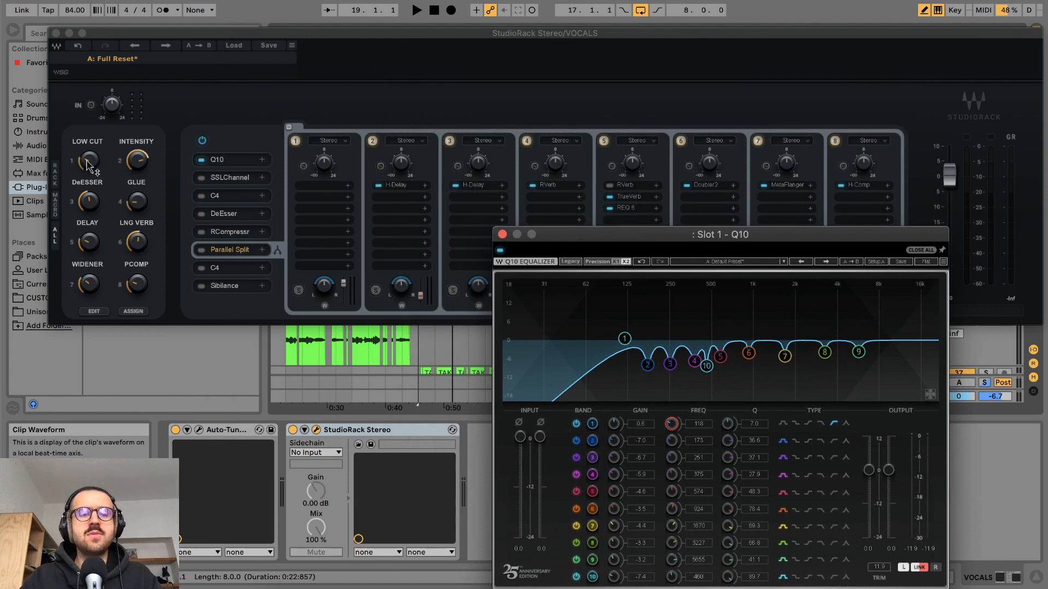
left_click(88, 162)
left_click(828, 387)
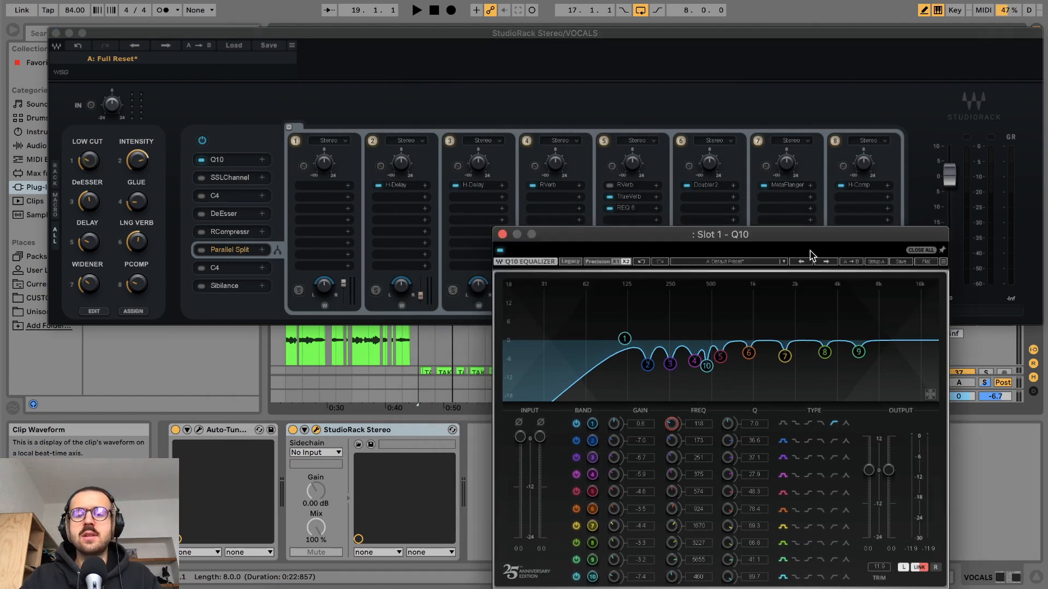
left_click_drag(810, 250, 807, 274)
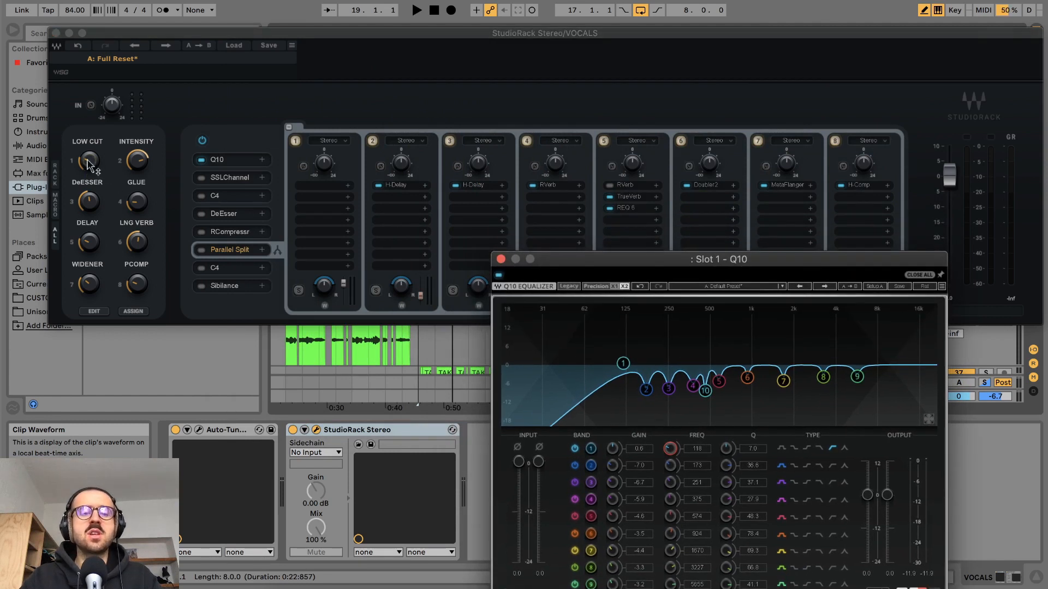
mouse_move(89, 161)
left_mouse_down()
mouse_move(89, 148)
mouse_move(89, 173)
mouse_move(92, 160)
left_mouse_up()
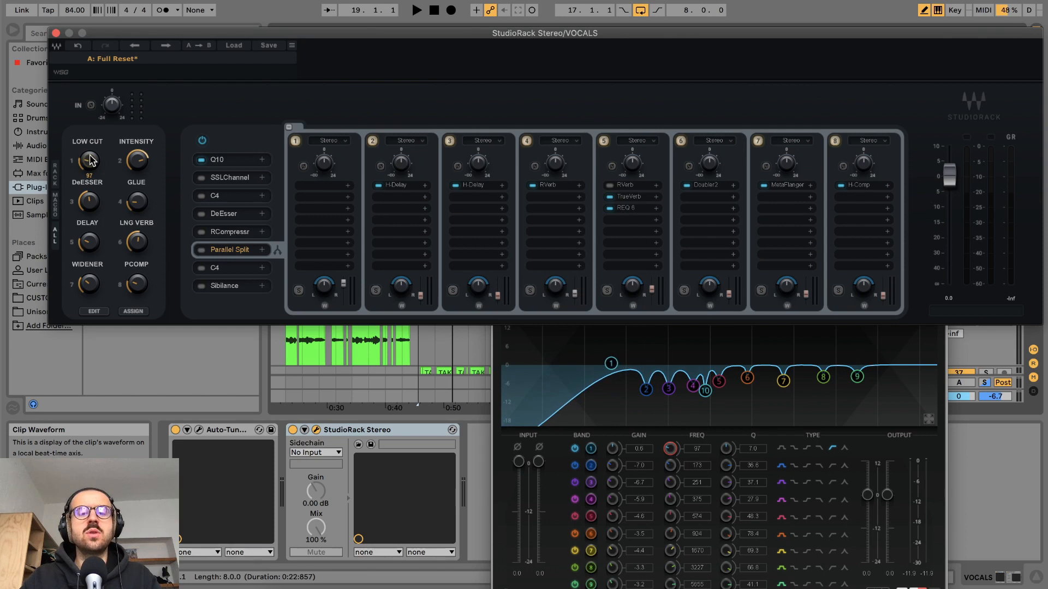
Step: Solo the VOCALS group, reopen its StudioRack Stereo window, and start playback of the verse from bar 17
key("space")
key("space")
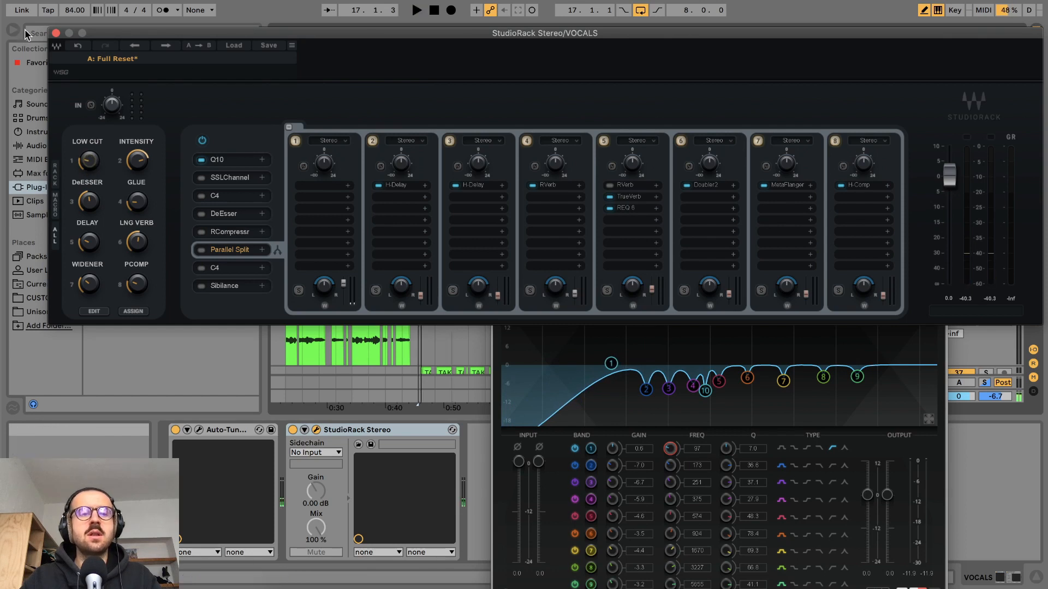
left_click(57, 34)
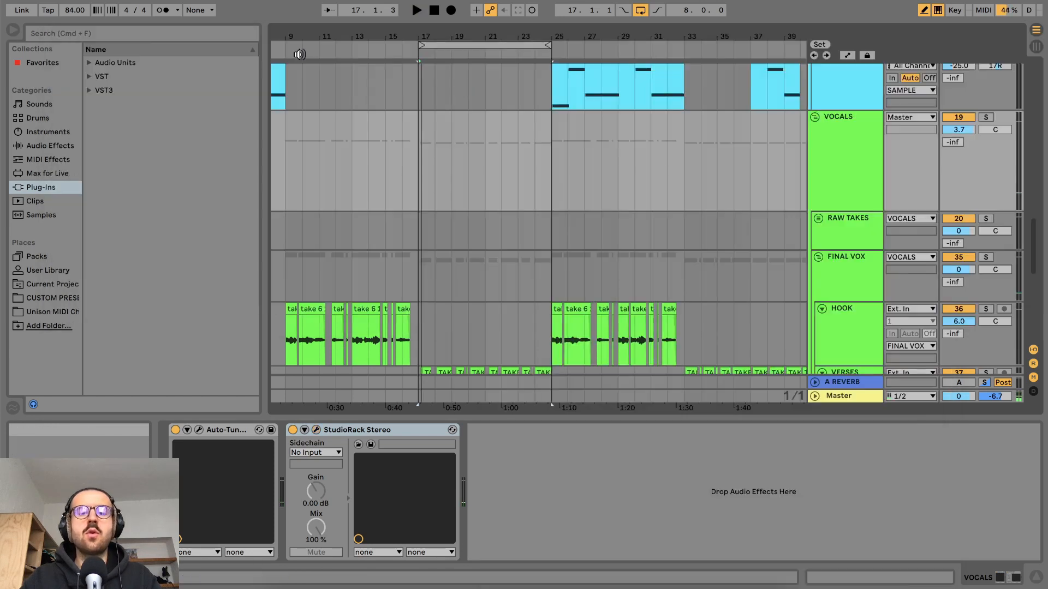
left_click(986, 116)
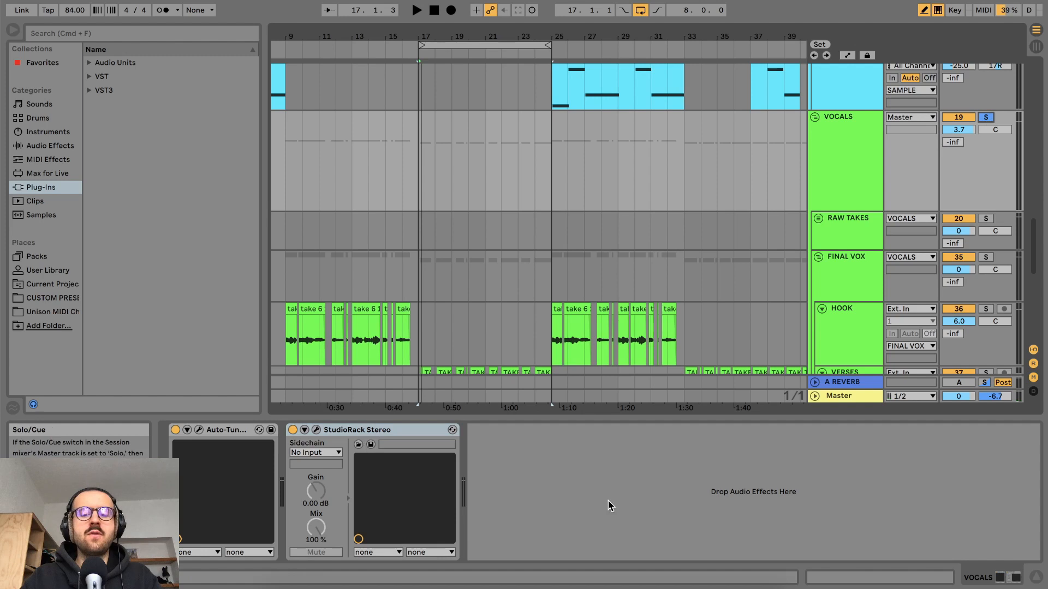
left_click(307, 429)
key("space")
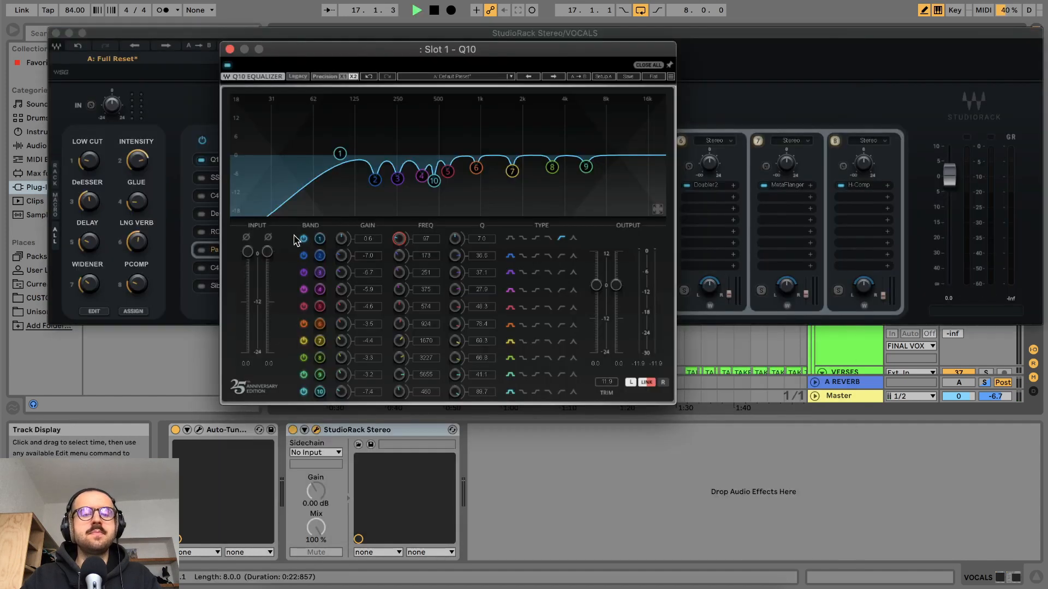
Step: Move the Q10 window clear of the macros, set the LOW CUT macro to 105 during playback, and stop
left_click(90, 163)
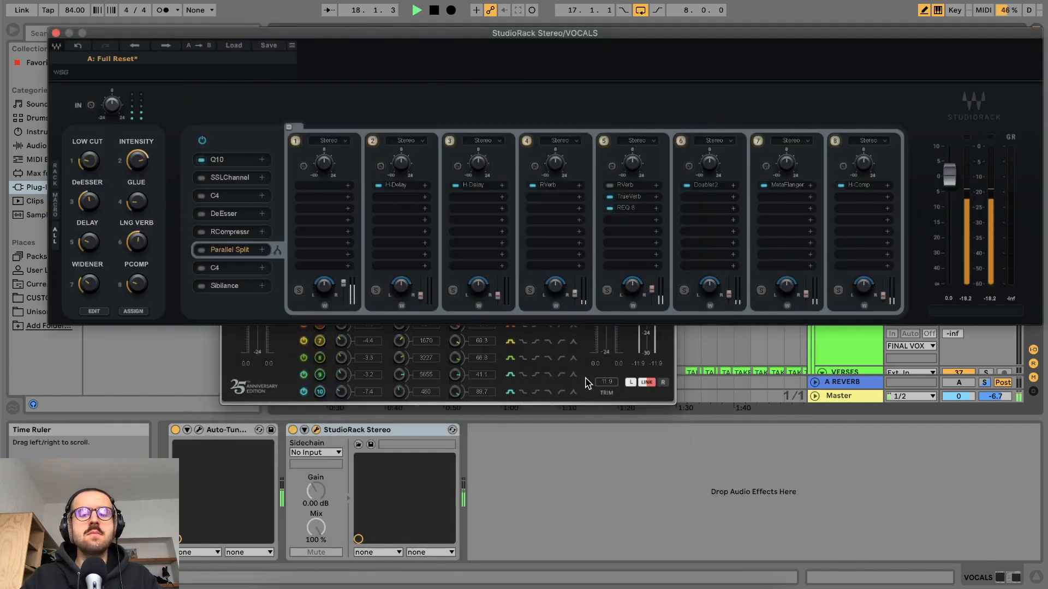
left_click(592, 394)
left_click_drag(536, 48, 797, 262)
left_click_drag(90, 163, 90, 154)
key("space")
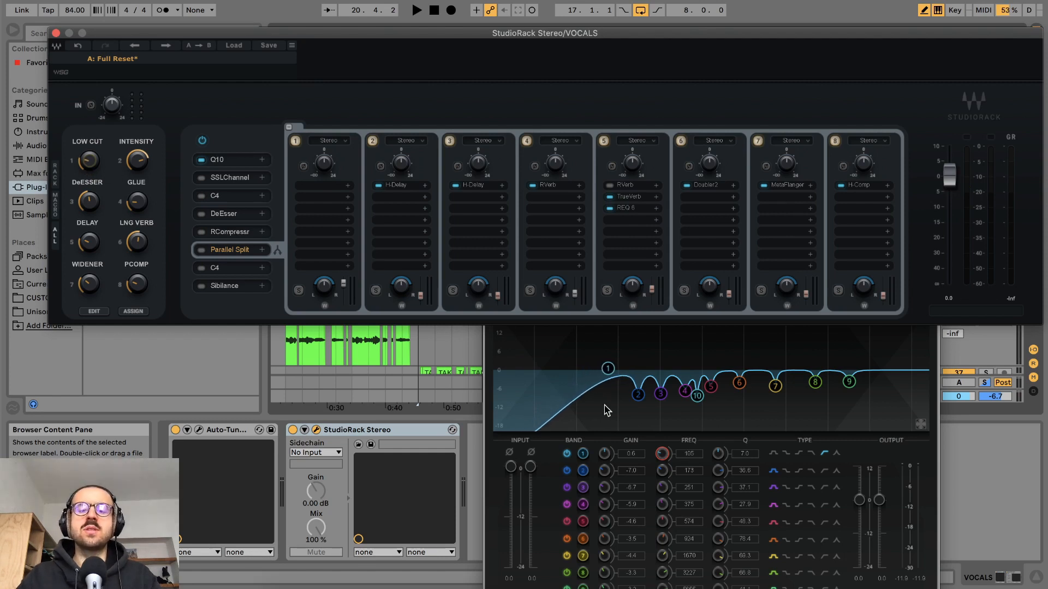
Step: Close Q10, enable SSLChannel in slot 2, and open it with its dynamics section bypassed
left_click(607, 408)
left_click(493, 264)
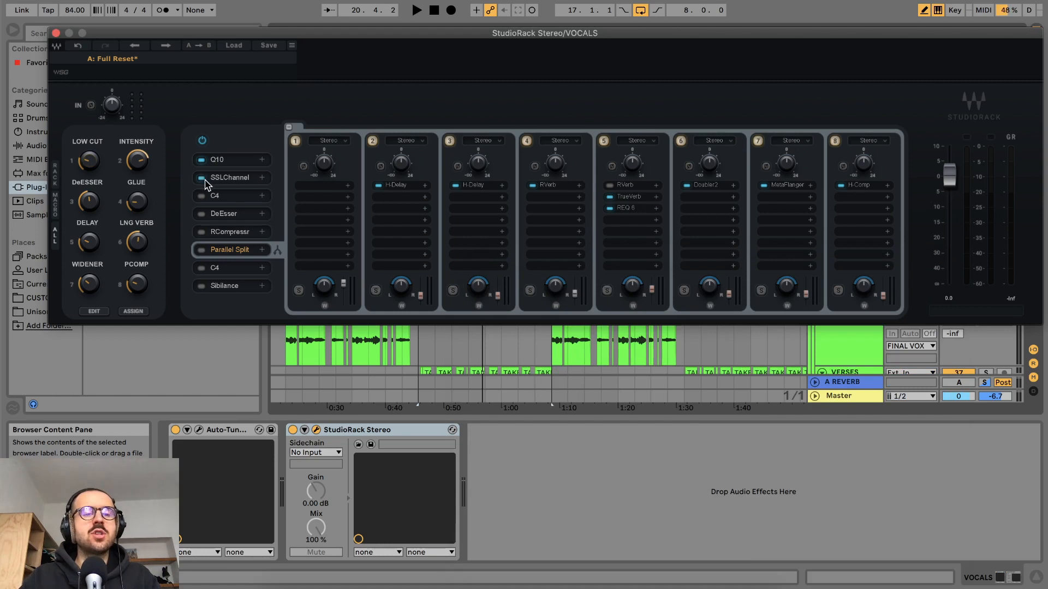
left_click(221, 184)
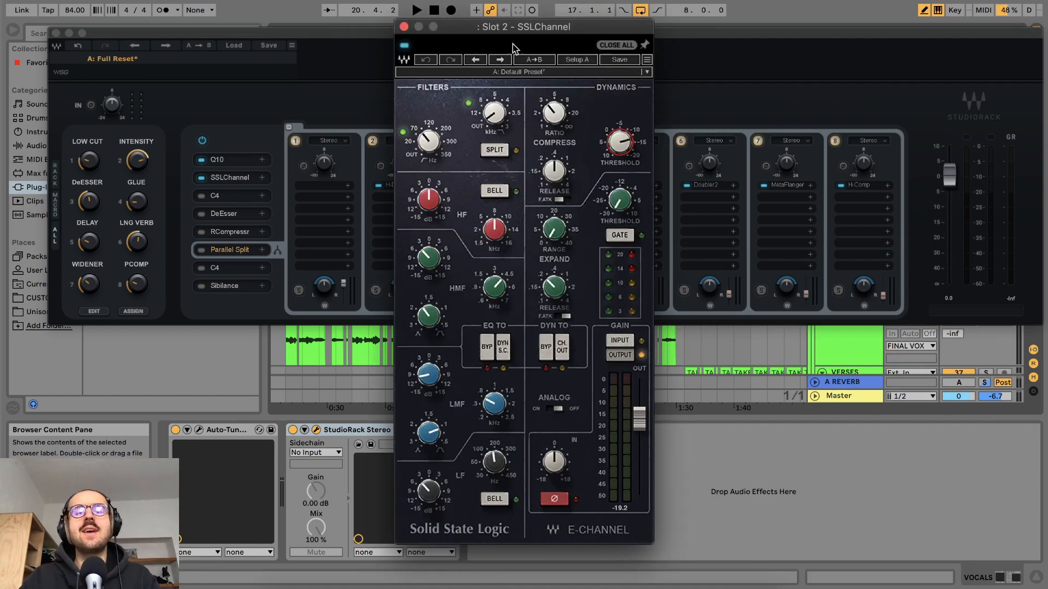
left_click_drag(525, 31, 569, 9)
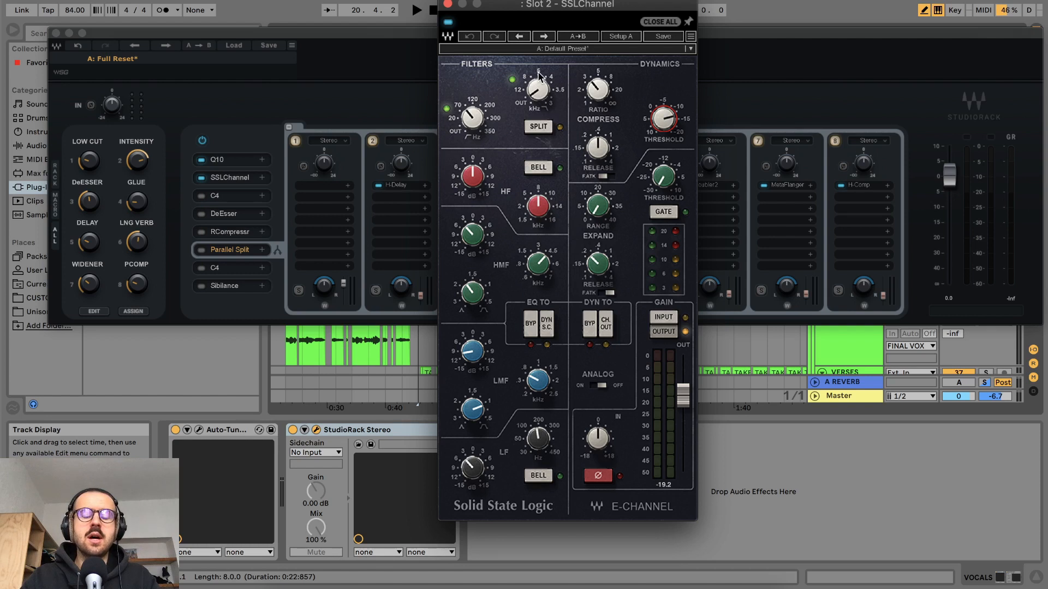
left_click(591, 325)
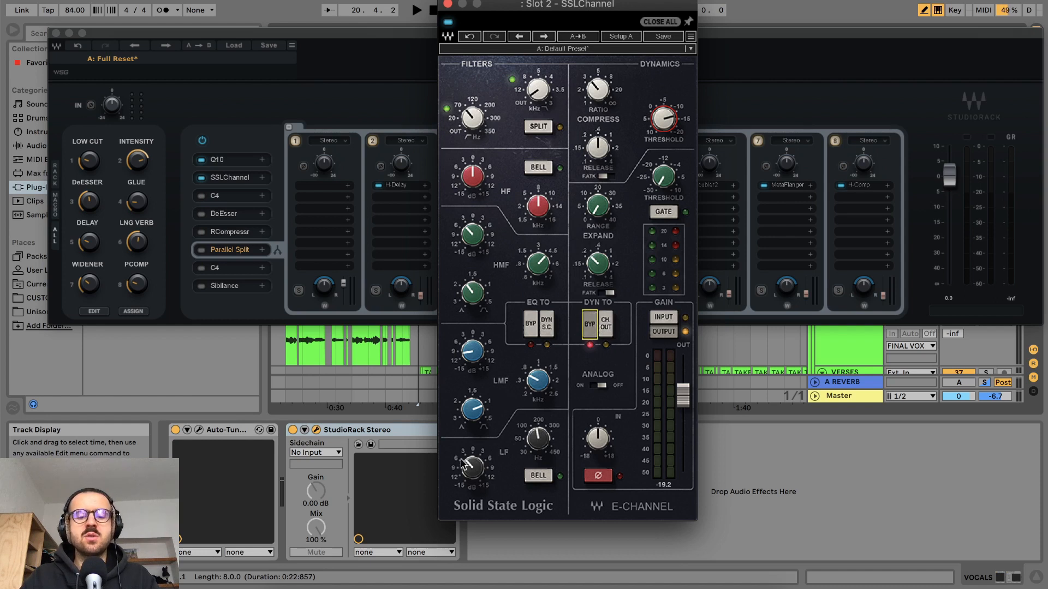
Step: Audition the verse with the SSLChannel LF gain boosted to 15 dB
left_click(539, 443)
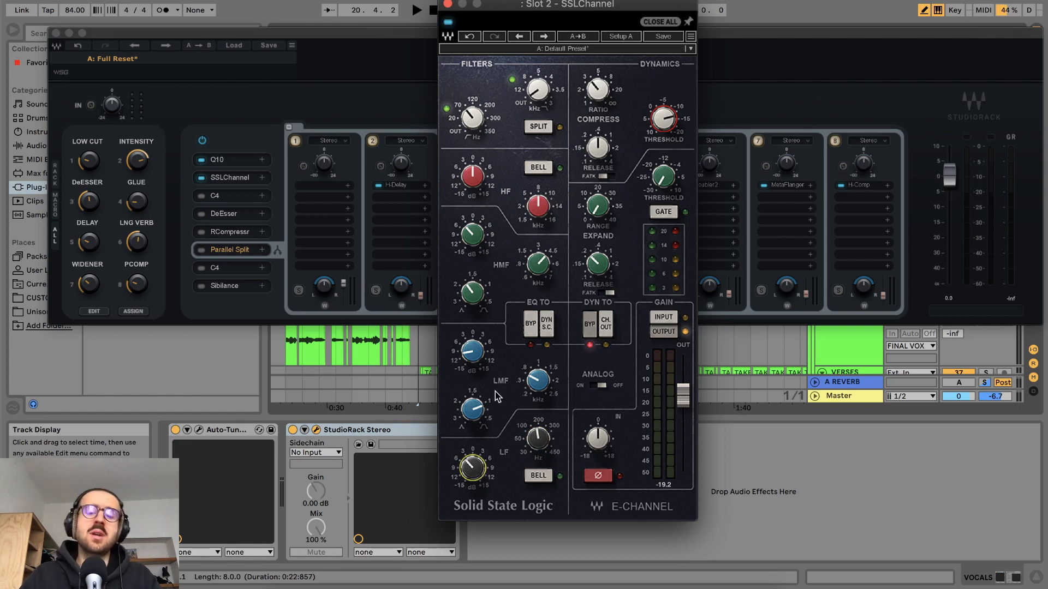
mouse_move(476, 480)
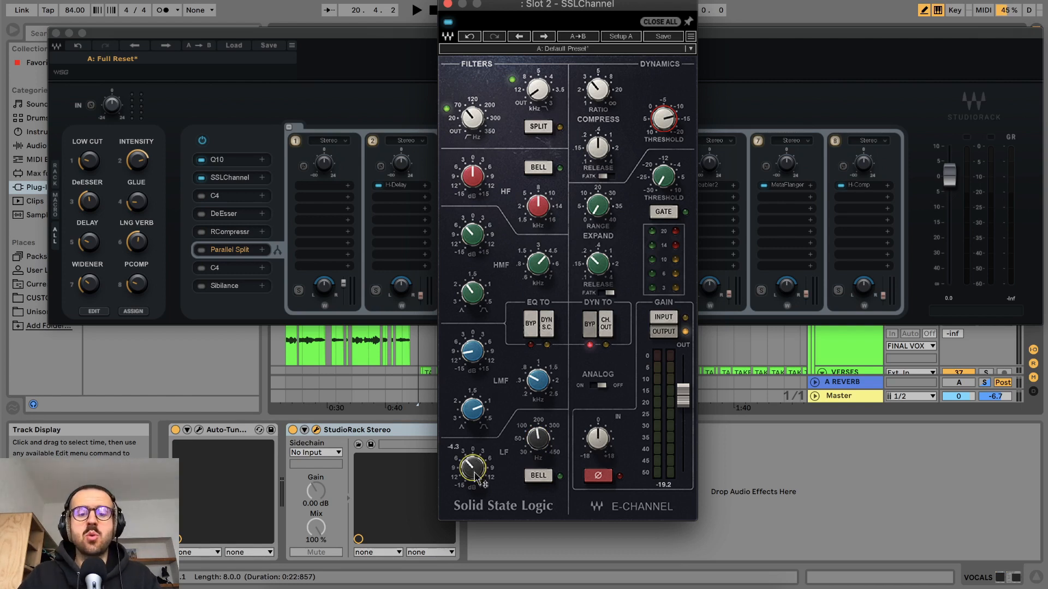
key("space")
left_click_drag(472, 477, 472, 431)
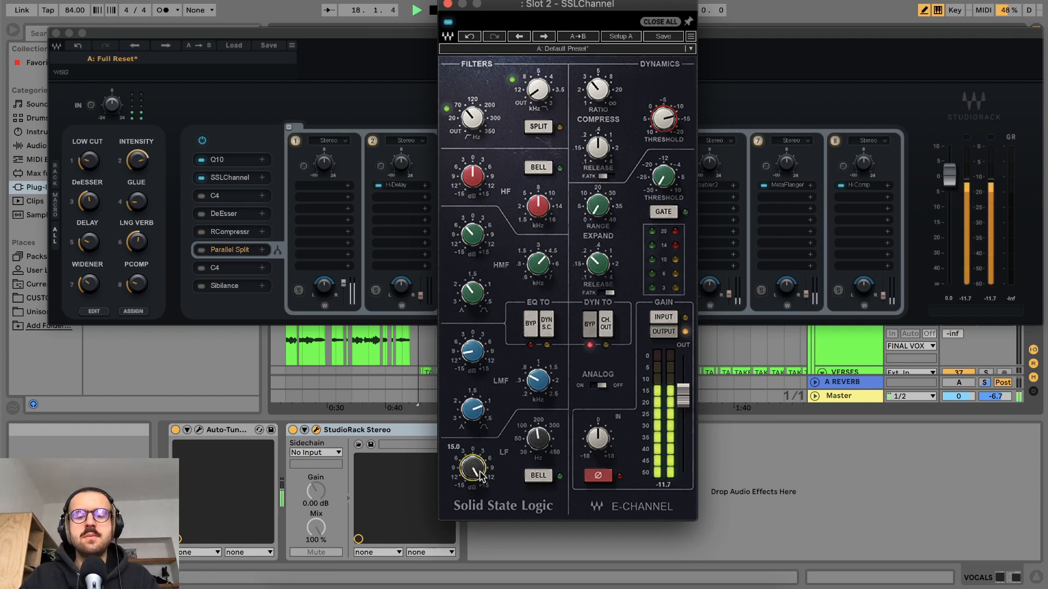
key("space")
Step: Audition the verse with the LF gain cut to -15 dB, and bring it back to about -4.6 dB
scroll(478, 472, "down", 5)
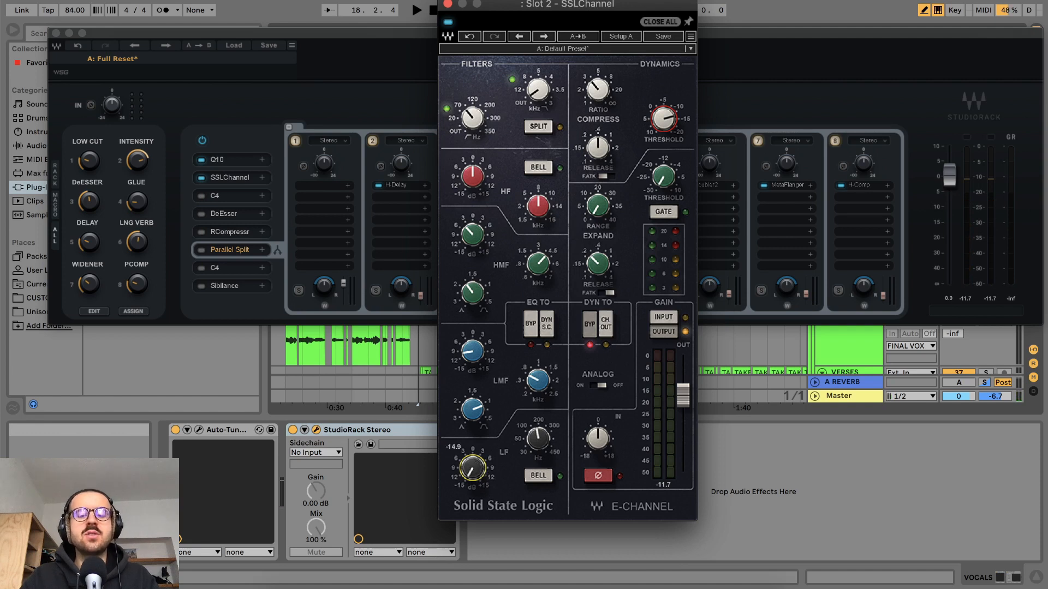
scroll(479, 474, "down", 5)
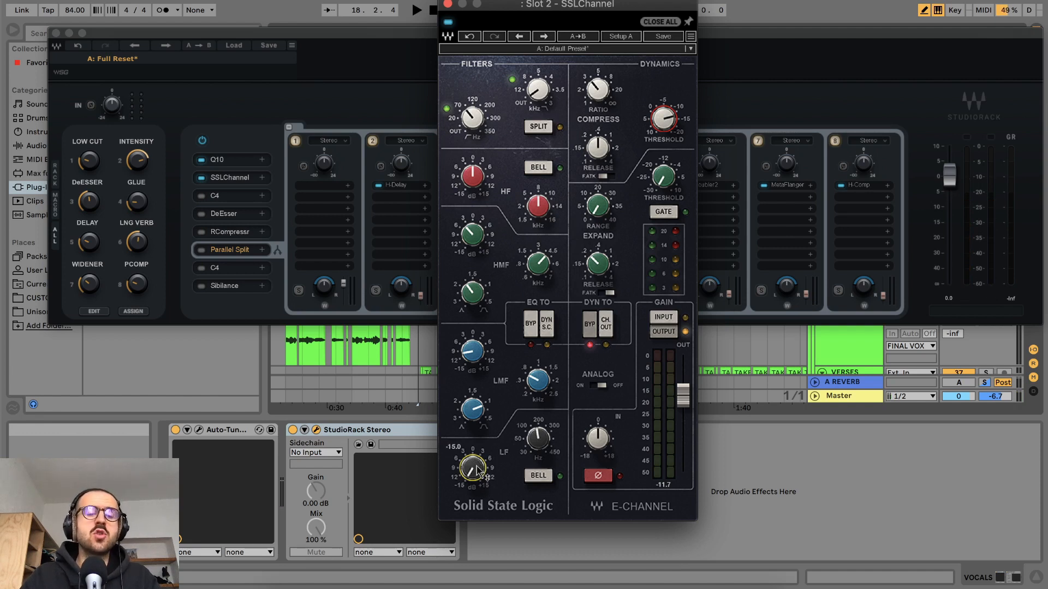
key("space")
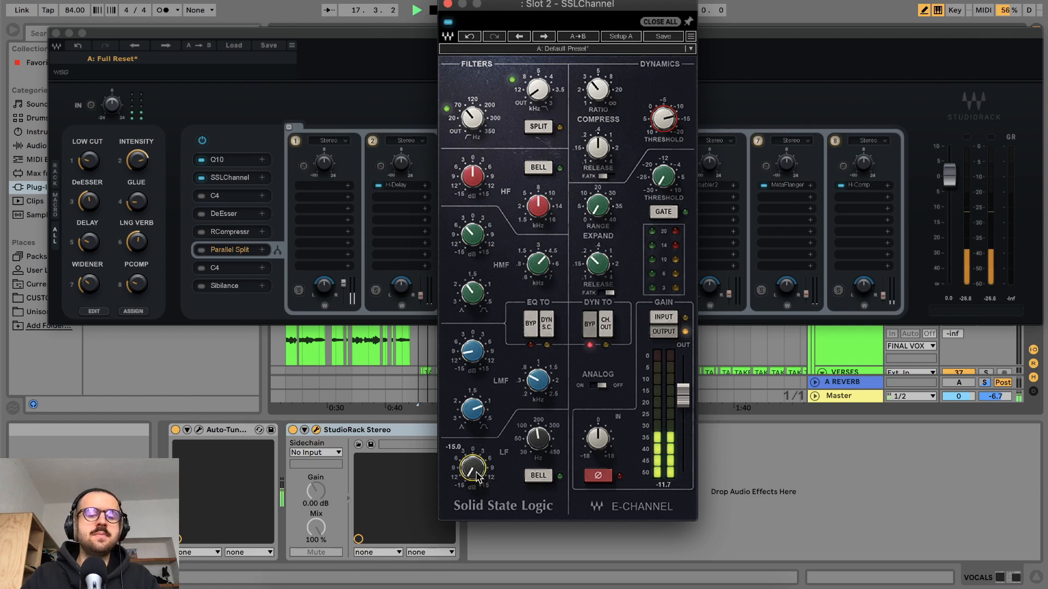
scroll(480, 477, "up", 6)
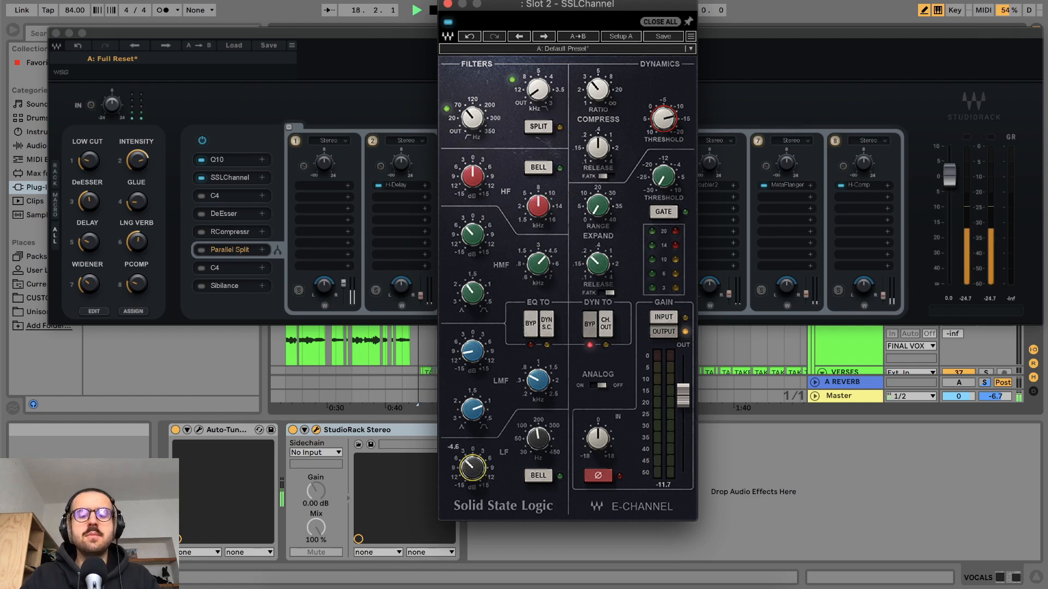
scroll(480, 476, "up", 2)
key("space")
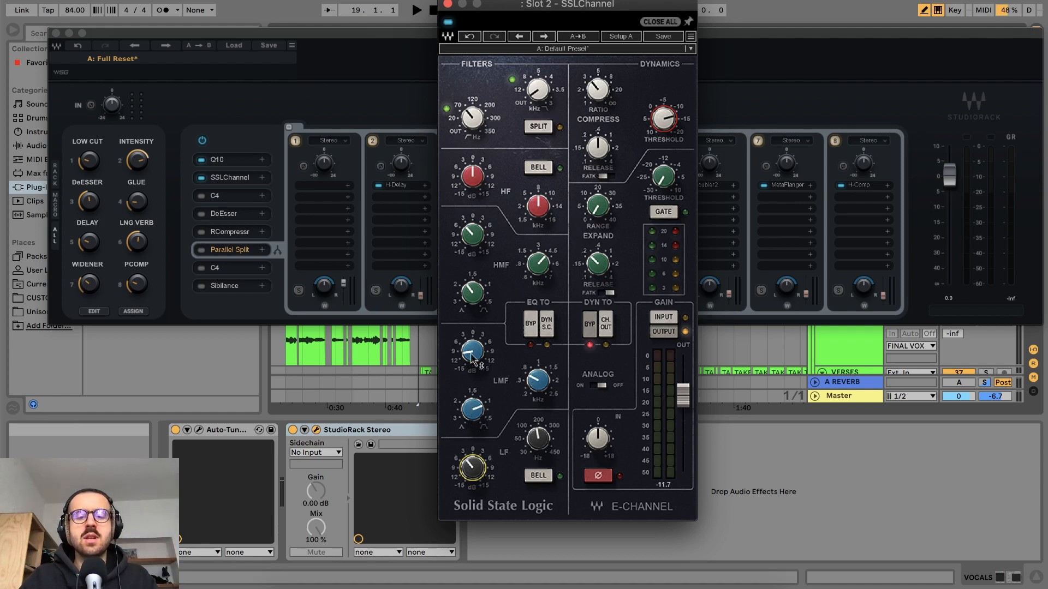
Step: Audition the verse with the SSLChannel LMF gain at 15 dB, and again with it set to -10.1 dB
left_click_drag(480, 361, 480, 328)
key("space")
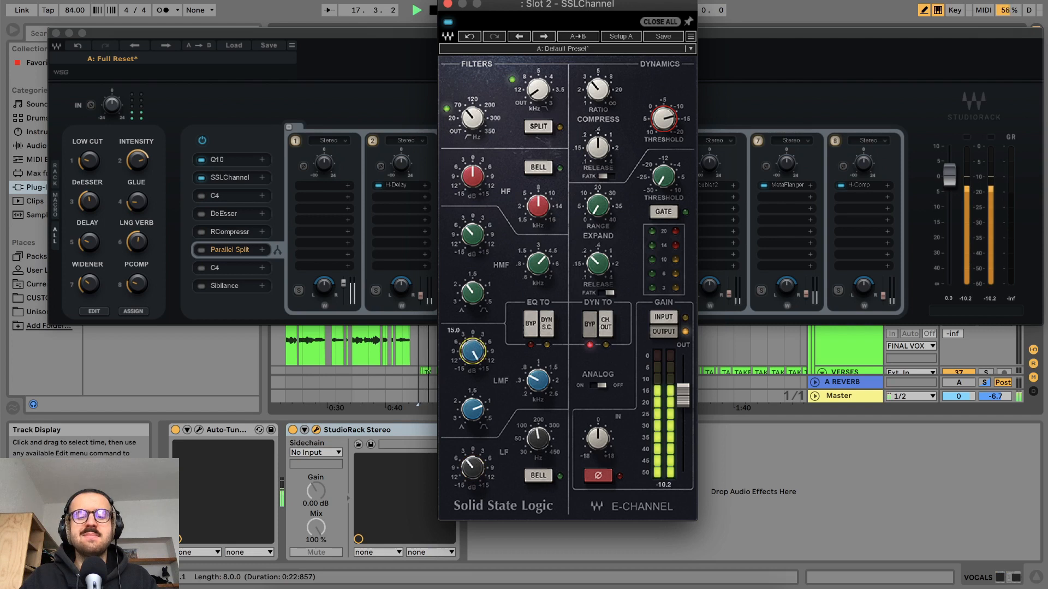
key("space")
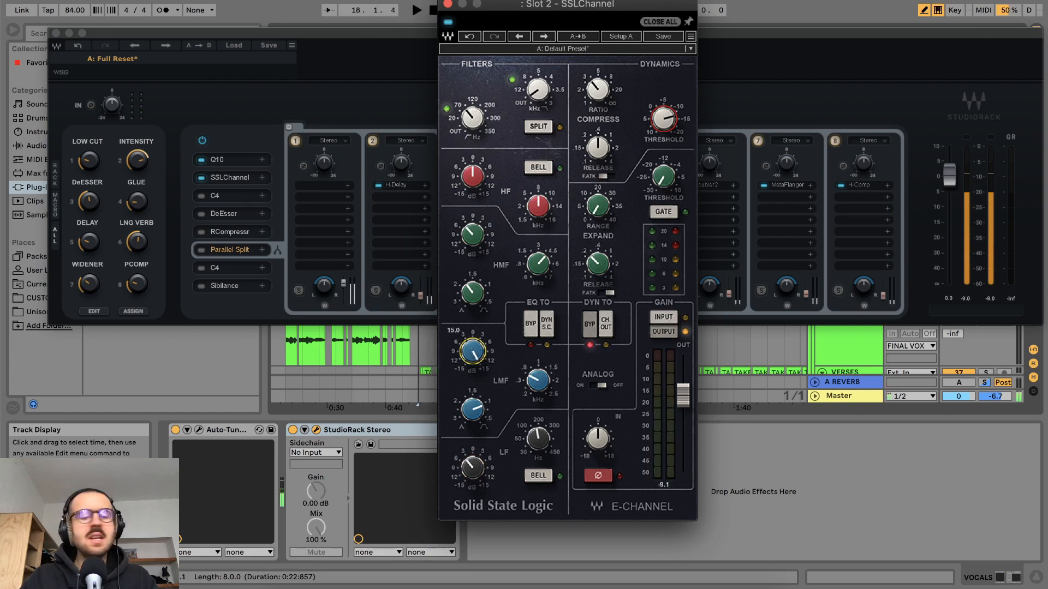
mouse_move(473, 354)
left_mouse_down()
mouse_move(473, 388)
mouse_move(473, 363)
left_mouse_up()
key("space")
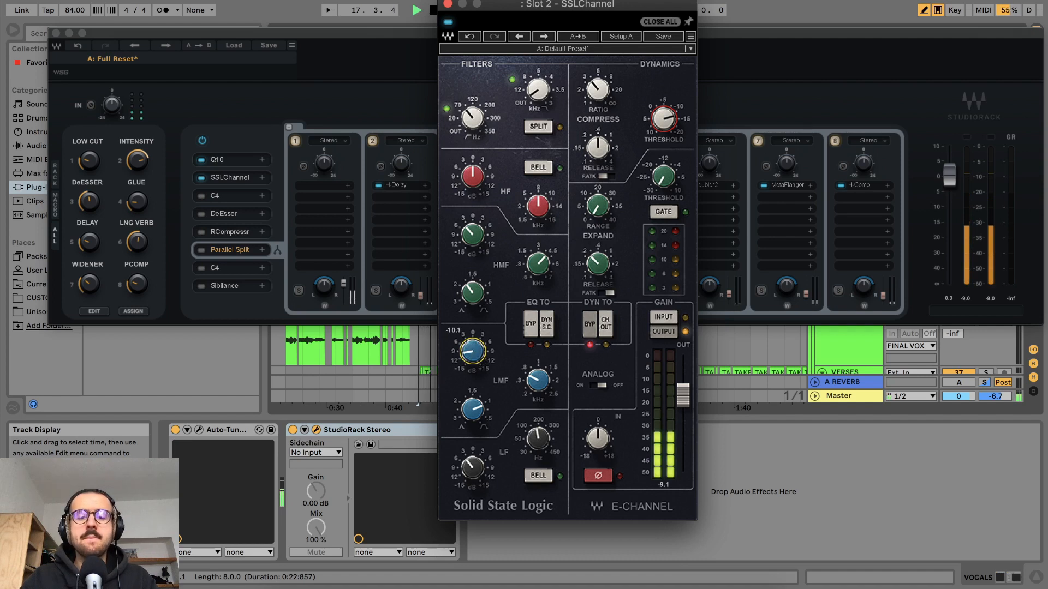
key("space")
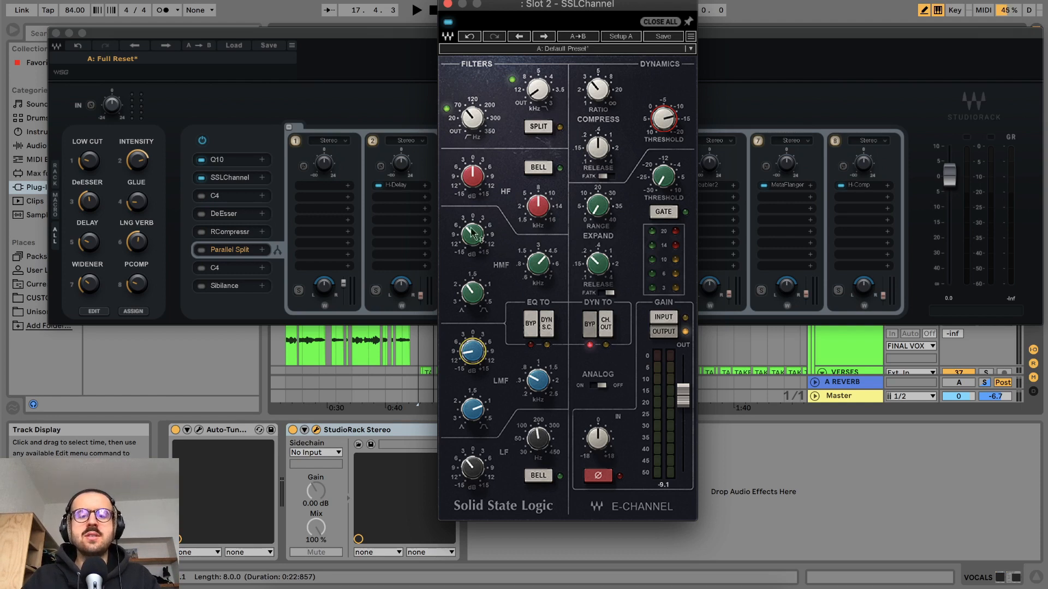
Step: Review the gain and frequency settings of the SSLChannel HMF band
left_click(538, 264)
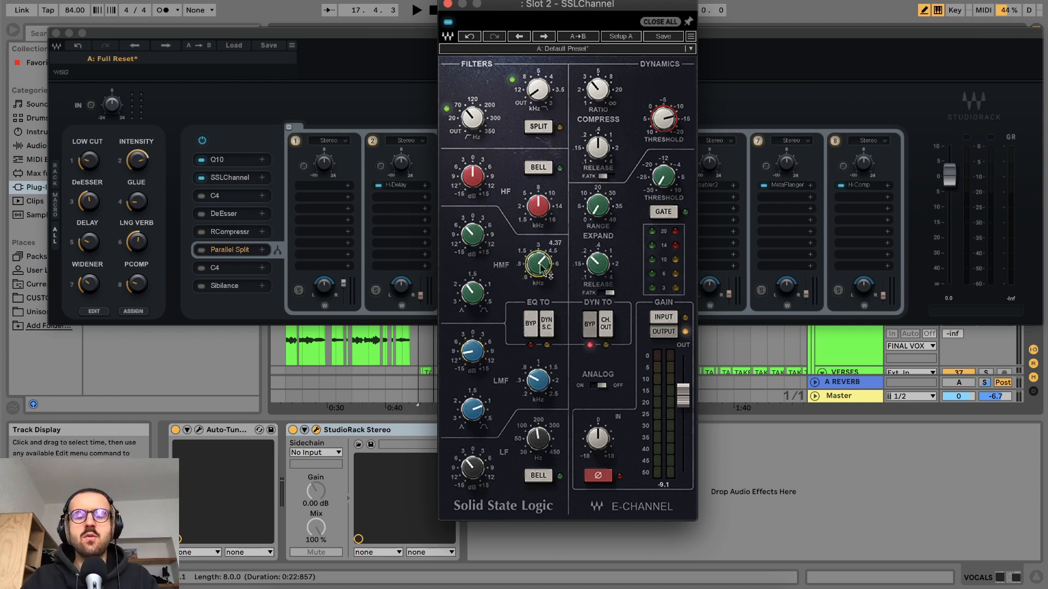
left_click(477, 229)
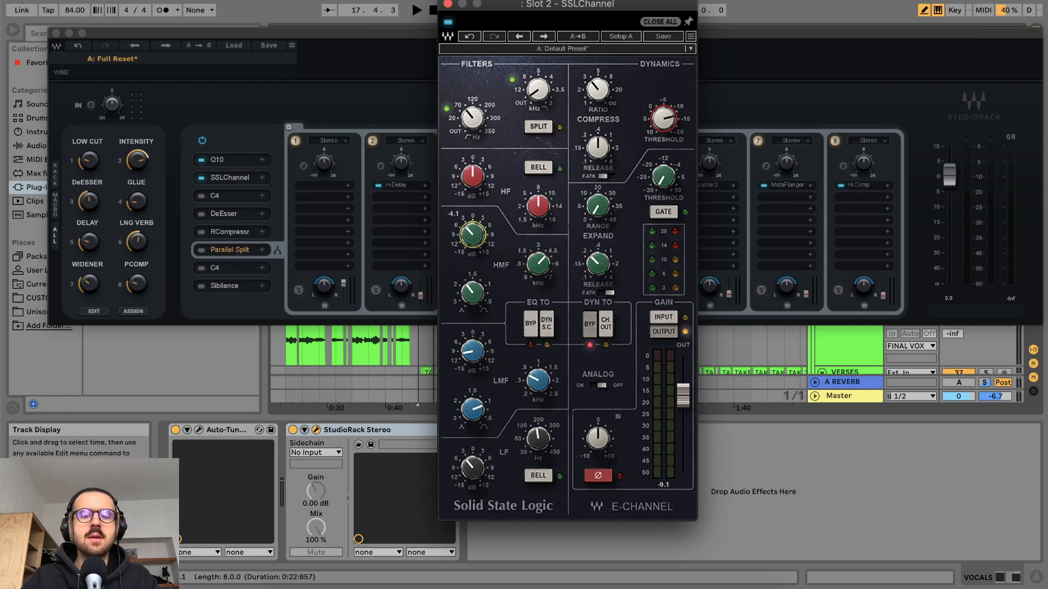
mouse_move(477, 243)
left_mouse_down()
mouse_move(477, 202)
mouse_move(477, 239)
left_mouse_up()
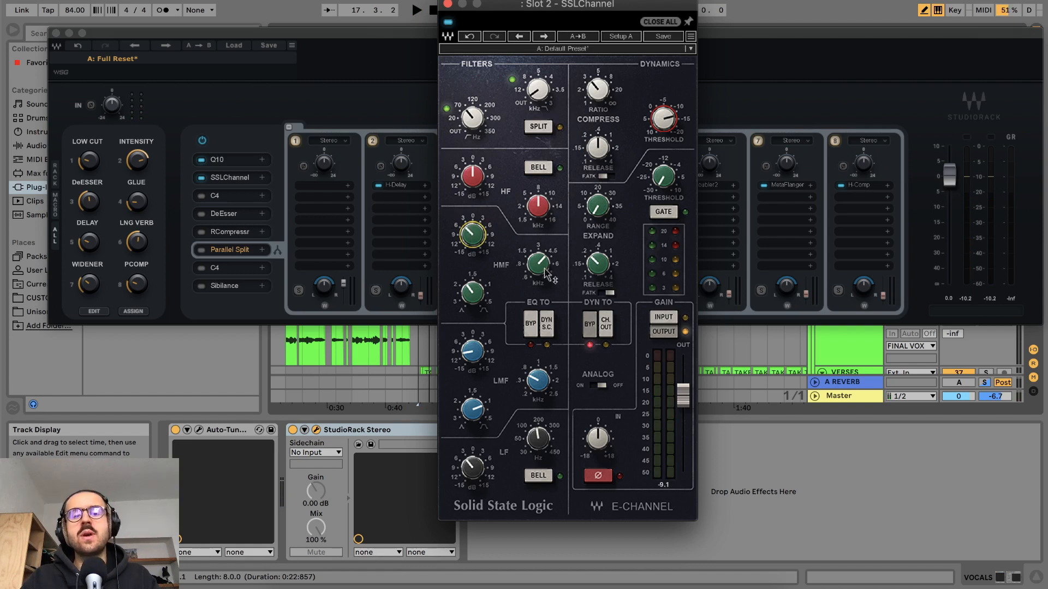
left_click_drag(539, 263, 538, 261)
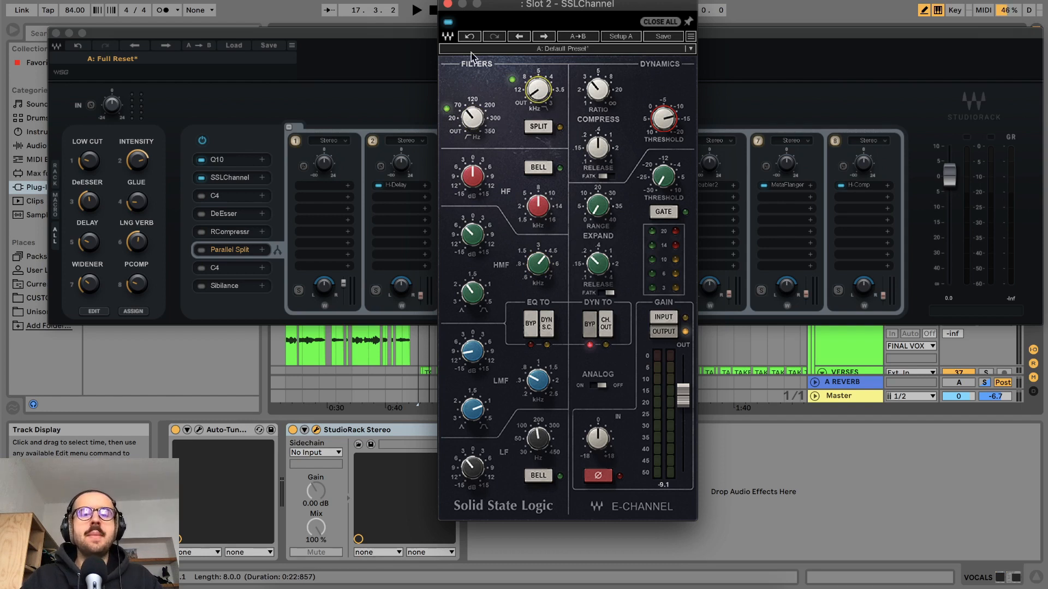
Step: Close SSLChannel, reopen Q10 and SSLChannel one after the other to compare their EQ moves, and close both
left_click(447, 5)
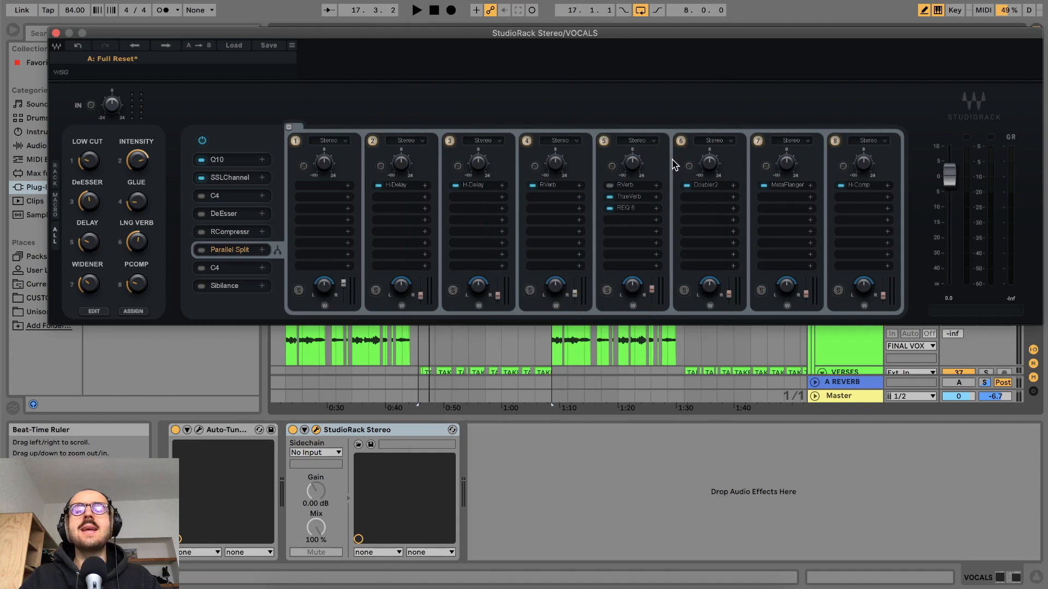
left_click(229, 160)
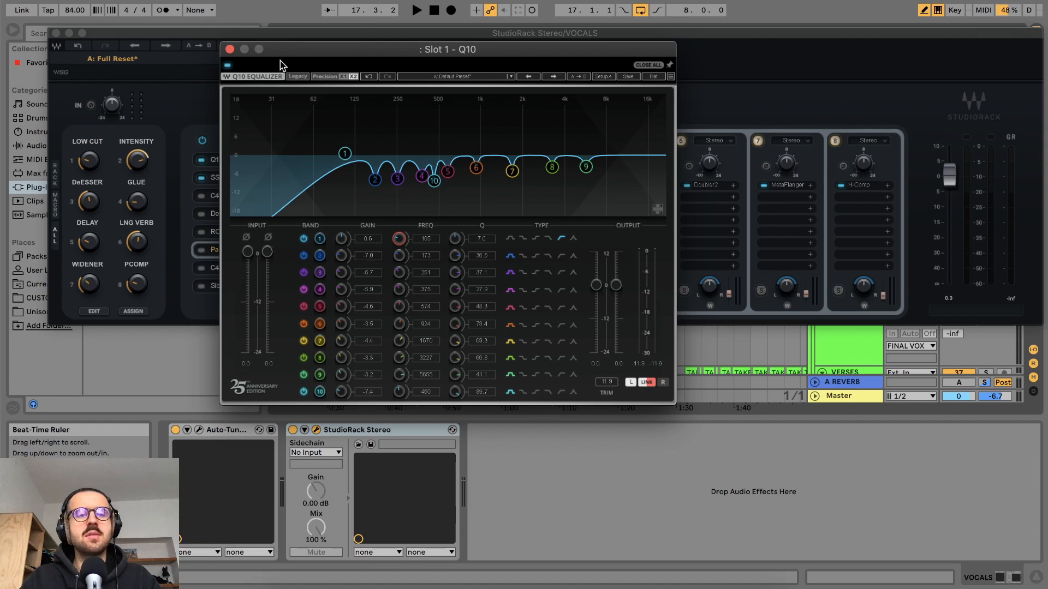
left_click(229, 49)
left_click(219, 180)
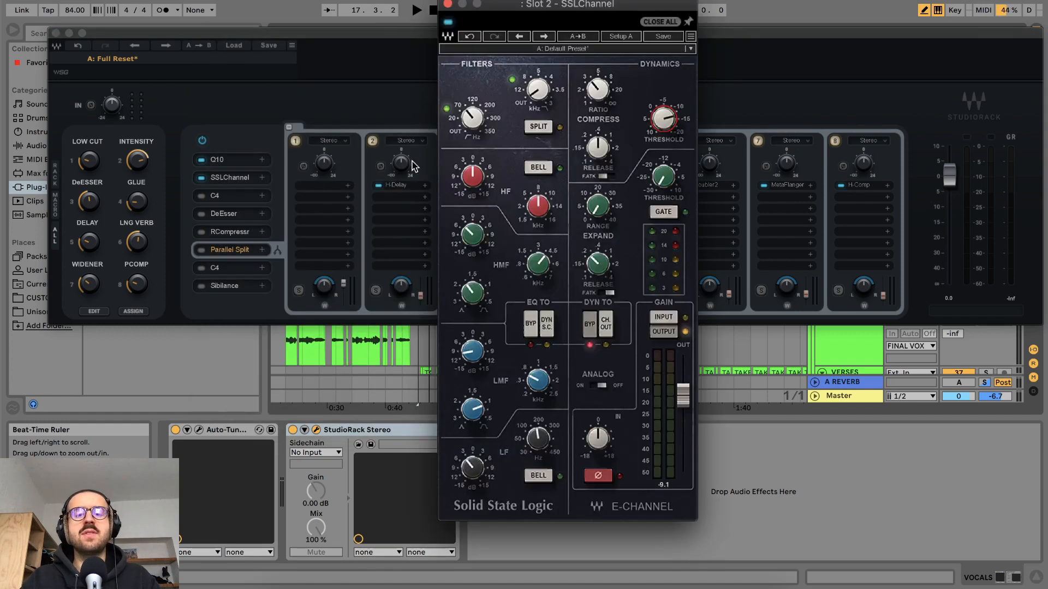
left_click(448, 5)
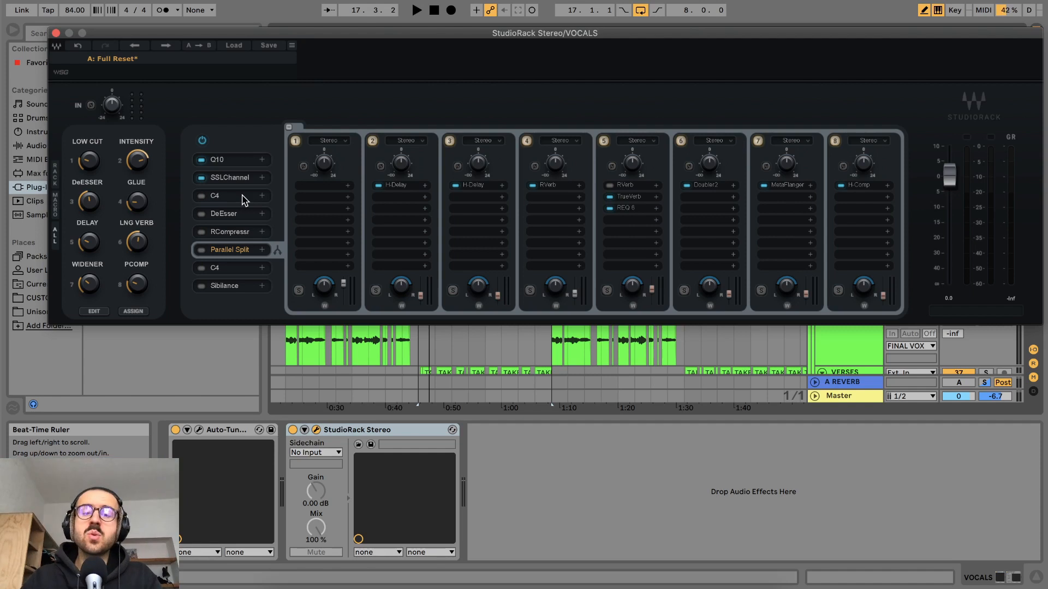
Step: Reopen SSLChannel in slot 2 and take its dynamics section out of bypass
left_click(561, 580)
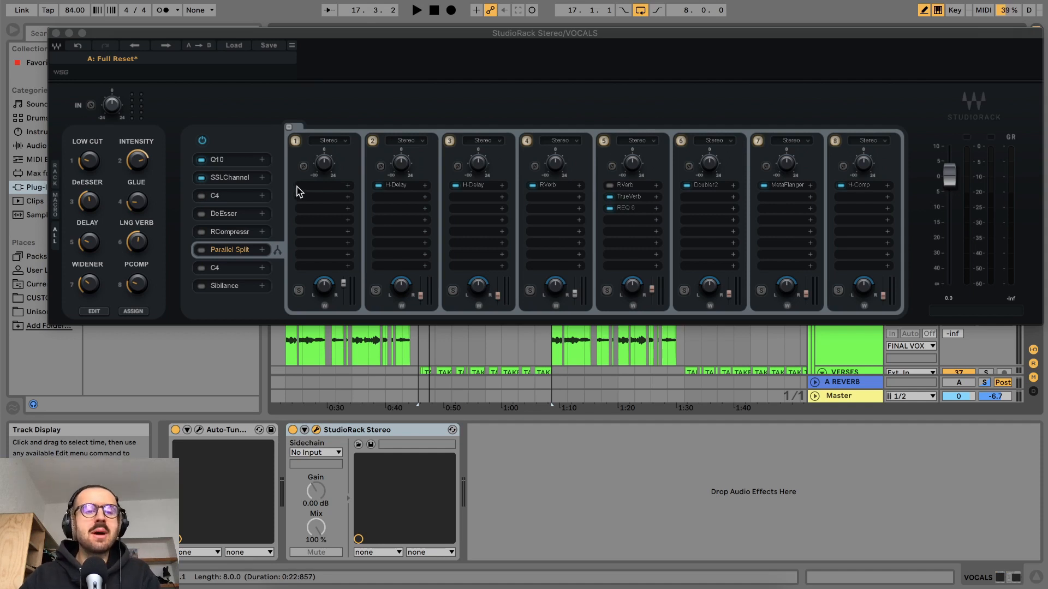
left_click(241, 179)
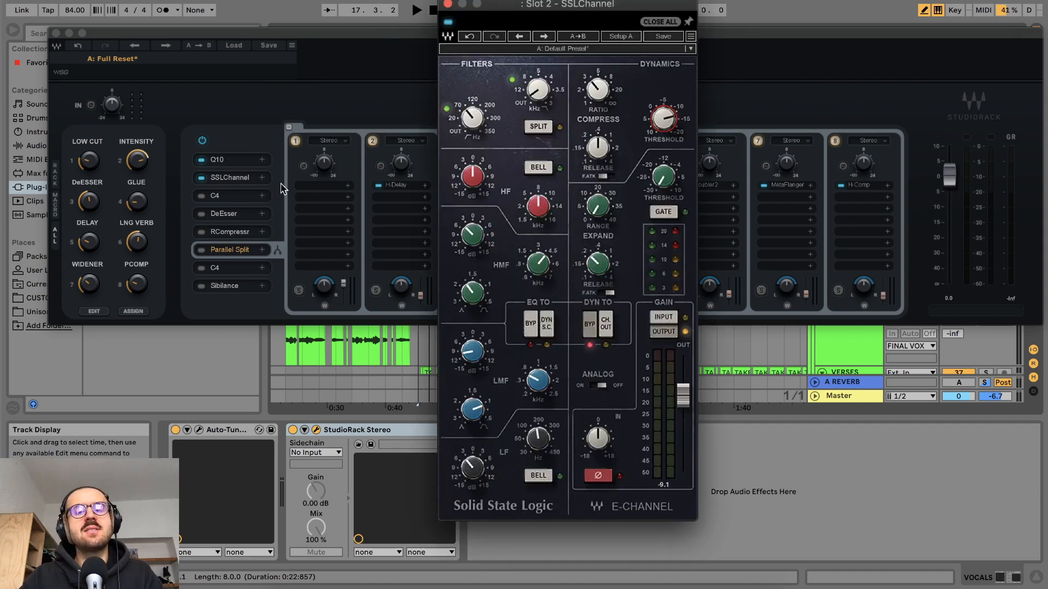
left_click(589, 325)
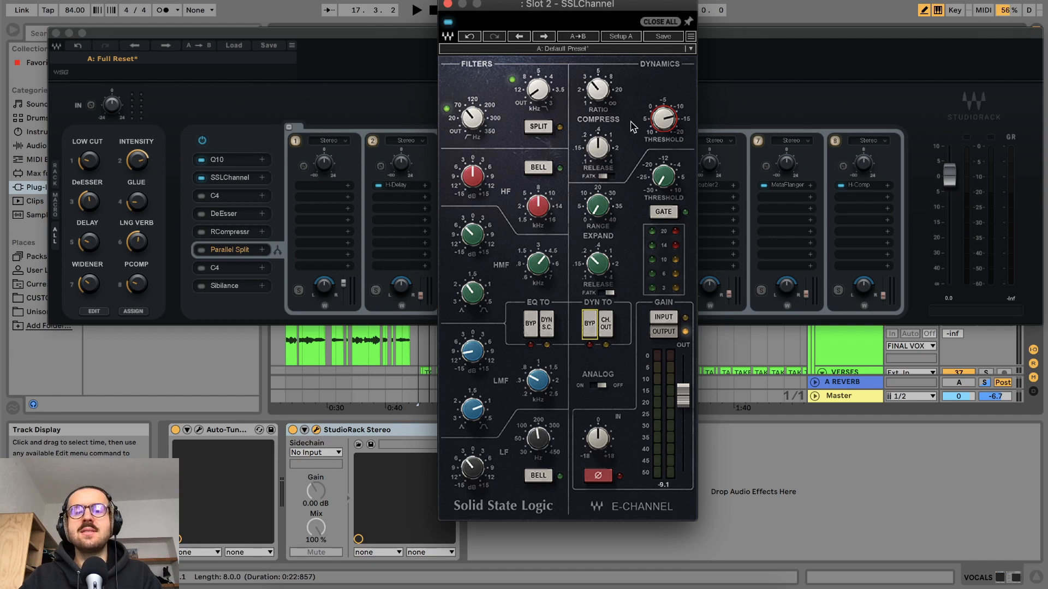
Step: Arrange the SSLChannel and StudioRack windows so both are visible, and turn the Intensity macro to show it driving the compressor threshold
left_click(138, 164)
left_click(138, 165)
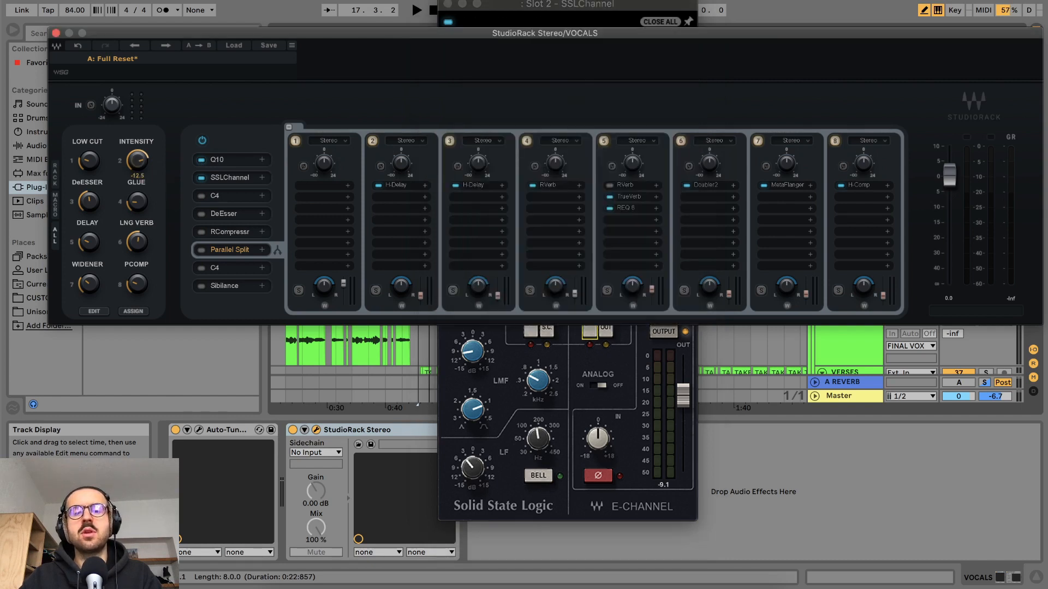
left_click(637, 388)
left_click_drag(651, 5, 797, 304)
left_click_drag(123, 155, 124, 141)
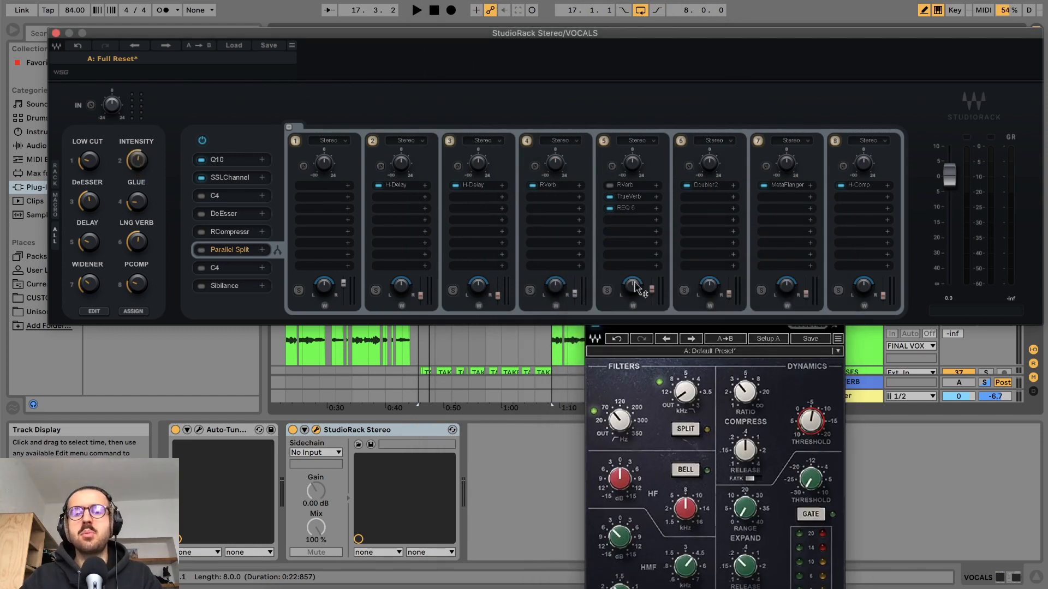
left_click(771, 383)
left_click_drag(839, 37, 791, 1)
left_click_drag(814, 311, 915, 290)
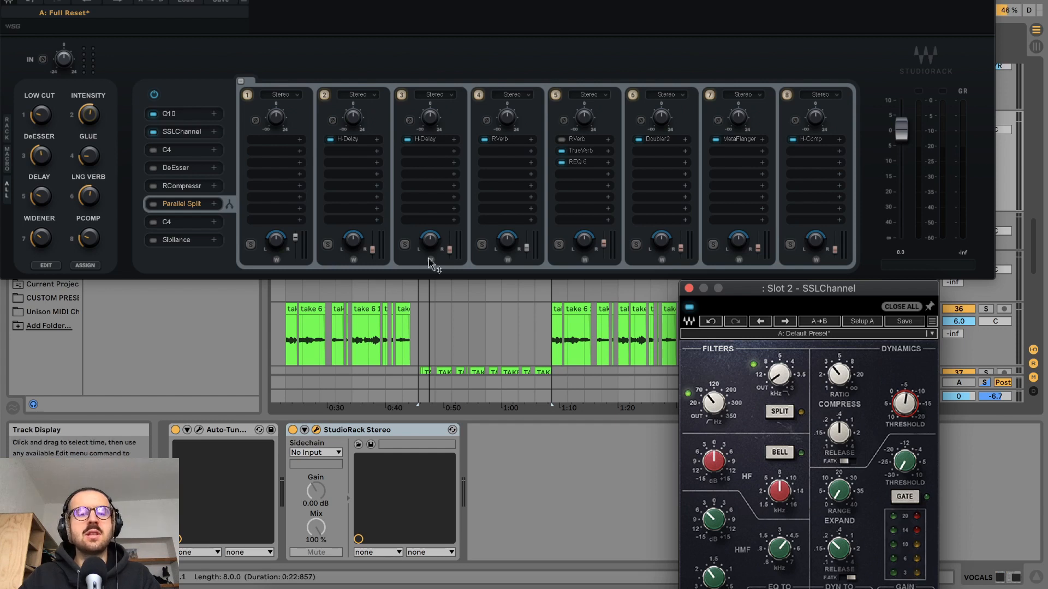
Step: Audition the verse with the Intensity macro pushed to -20.0
key("space")
left_click_drag(94, 119, 93, 119)
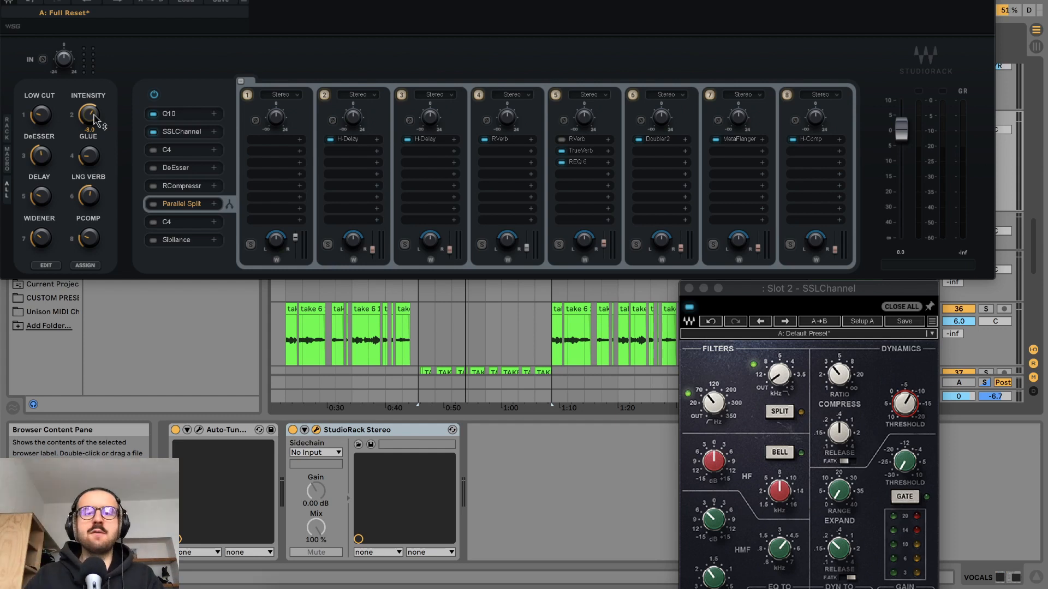
left_click_drag(94, 117, 94, 134)
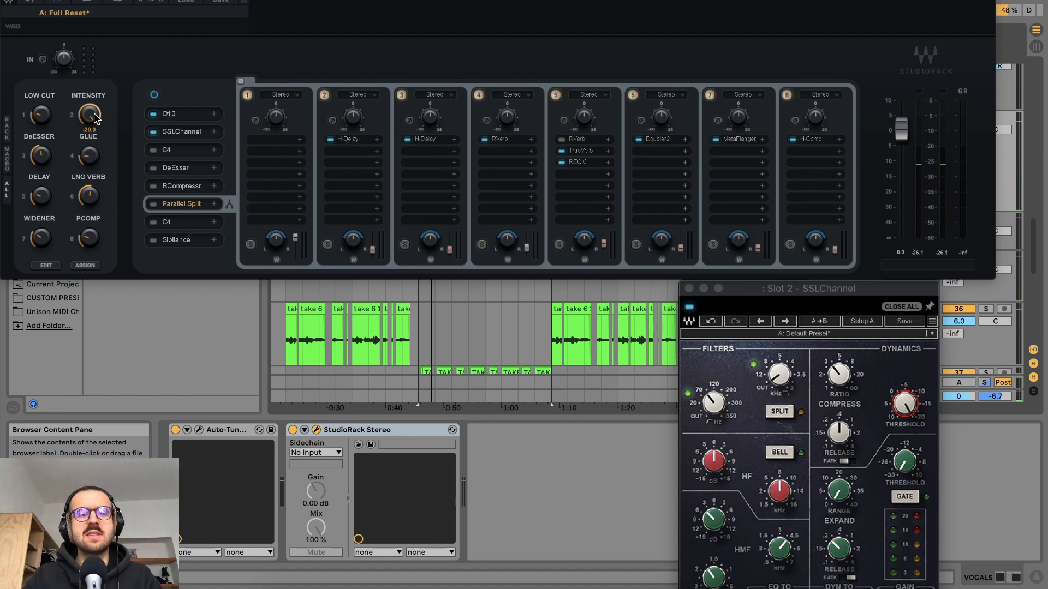
Step: Audition the verse with the Intensity macro backed off fully, and again with it set to -4.3
scroll(95, 118, "up", 10)
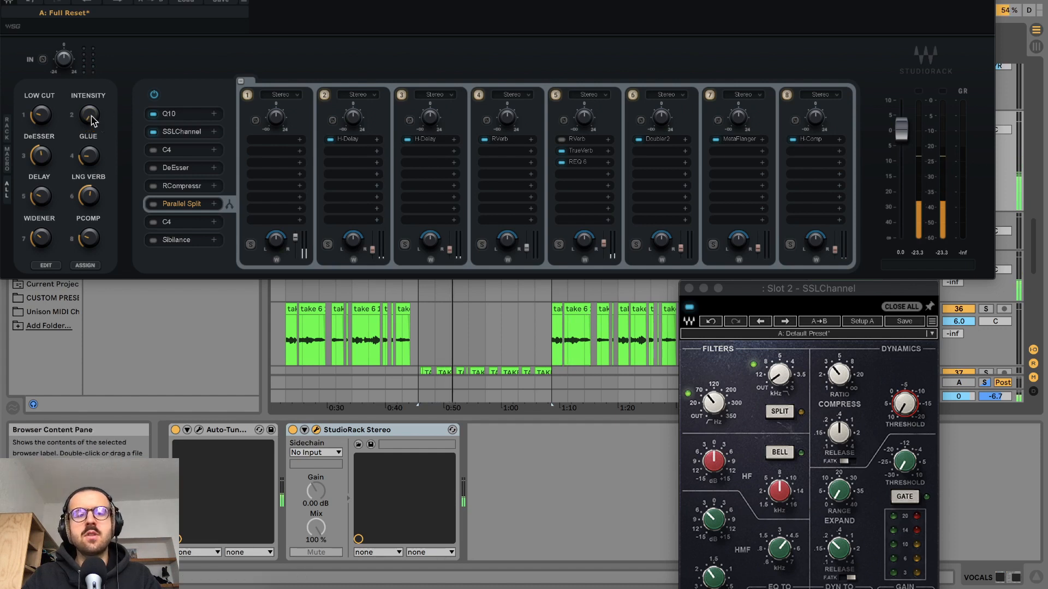
mouse_move(91, 116)
left_mouse_down()
mouse_move(91, 98)
mouse_move(91, 116)
left_mouse_up()
key("space")
key("space")
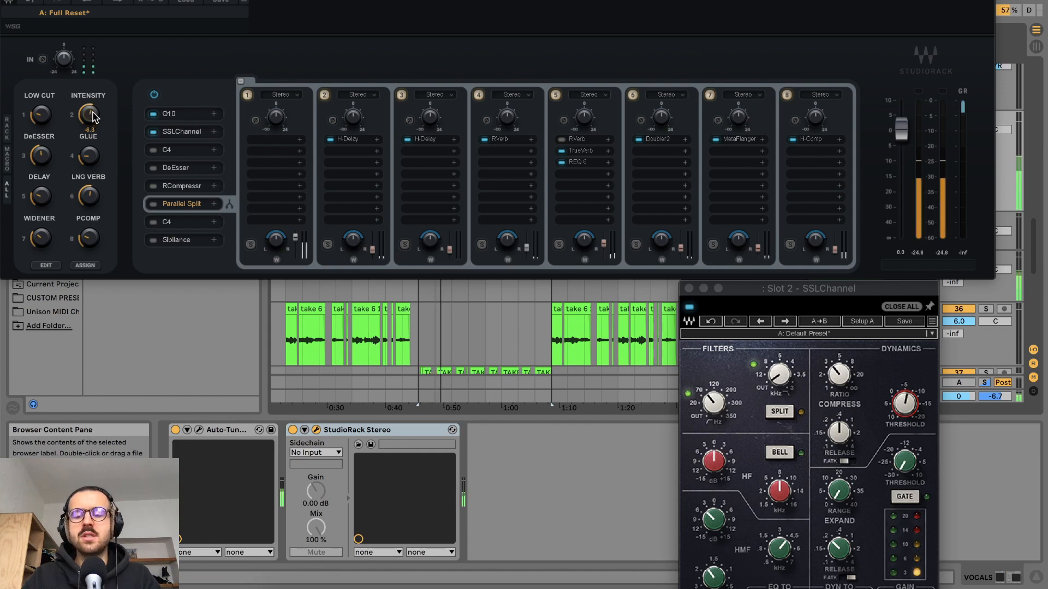
Step: Bring the full SSLChannel window into view, examine the compressor's release and ratio settings, and close the plug-in
left_click_drag(810, 289, 784, 86)
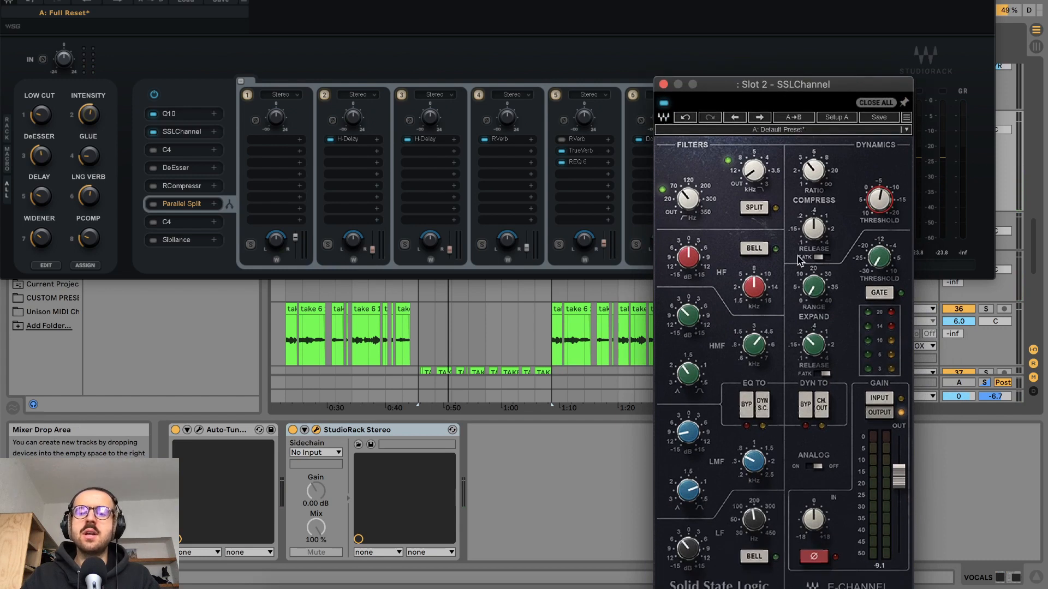
mouse_move(814, 230)
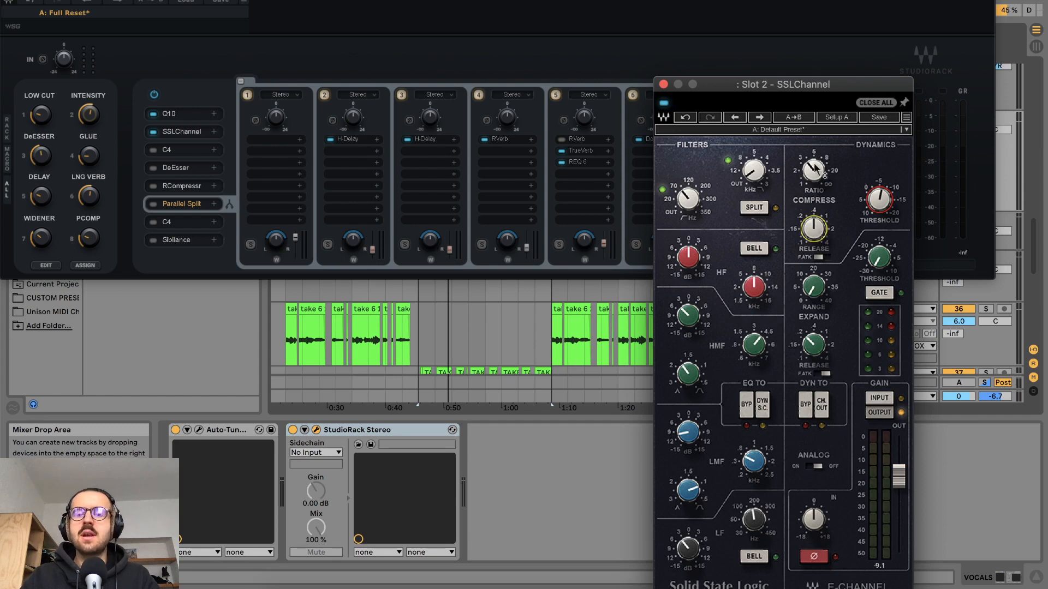
mouse_move(815, 170)
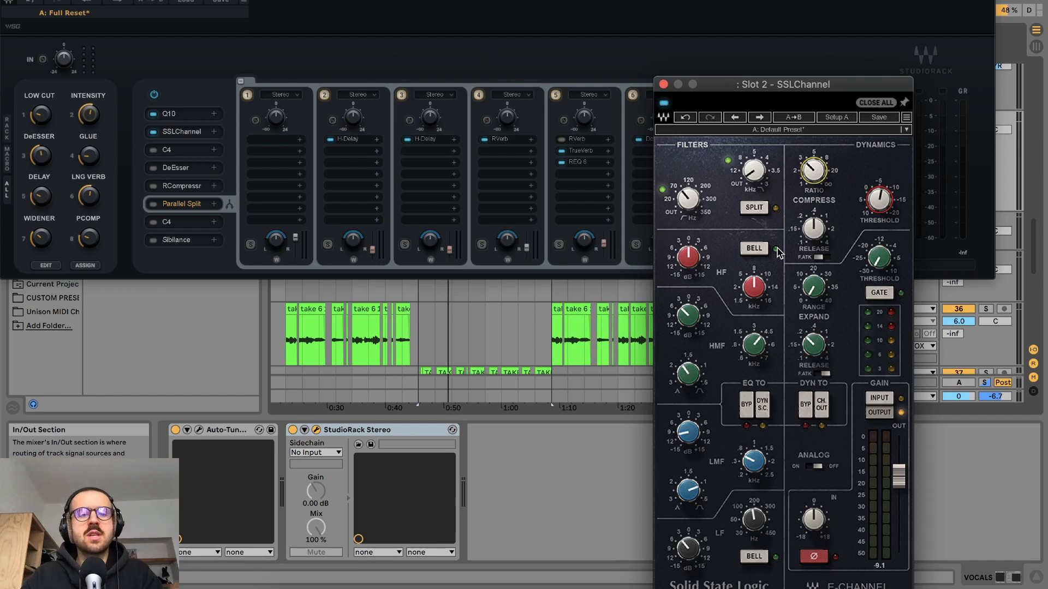
left_click(664, 85)
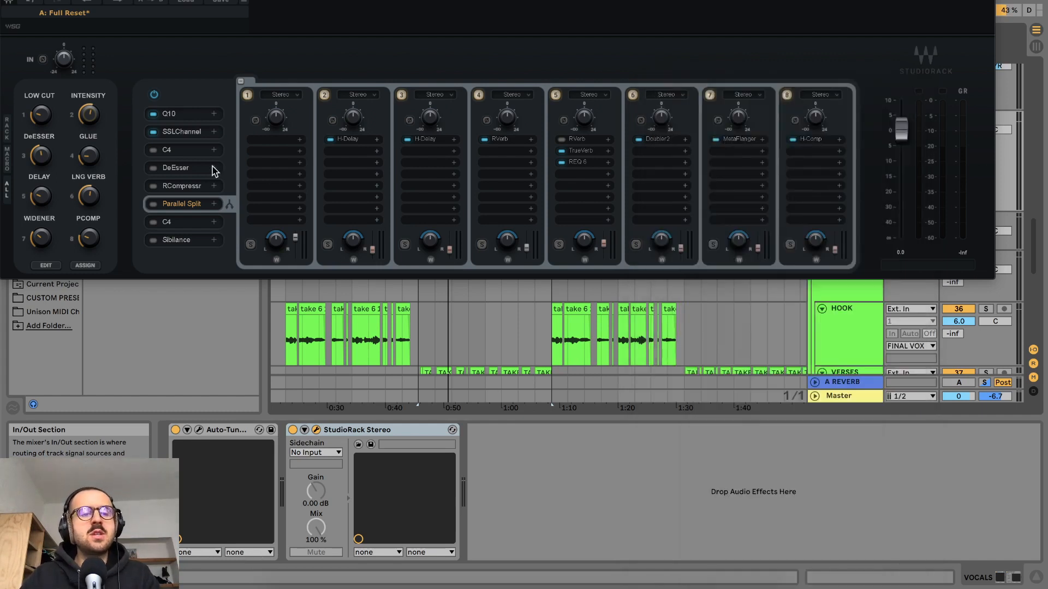
Step: Enable C4 in slot 3, open it, and move its window clear of the StudioRack plug-in list
left_click(197, 155)
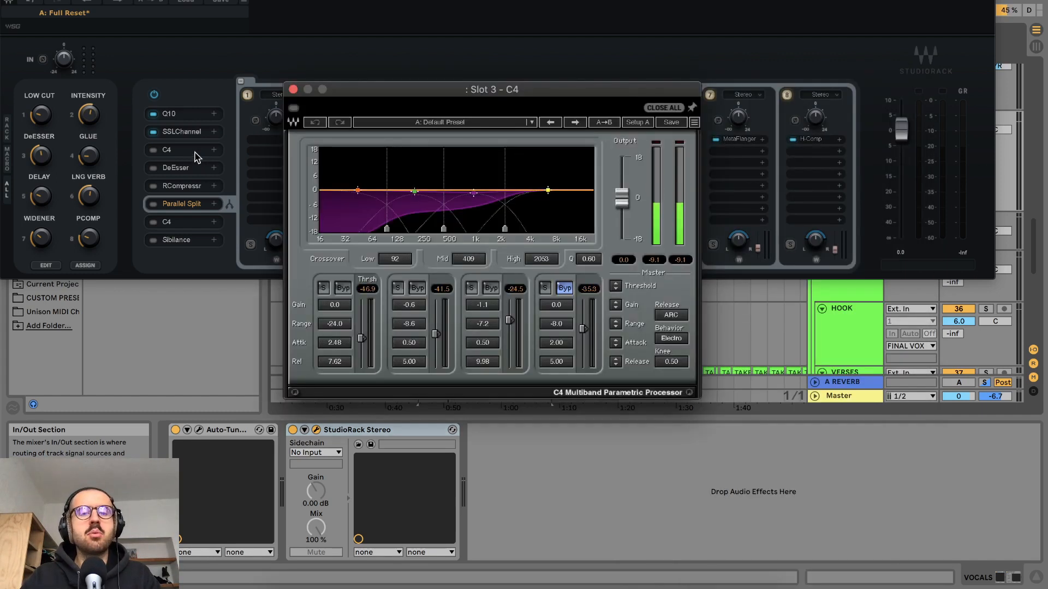
left_click(155, 154)
left_click(153, 151)
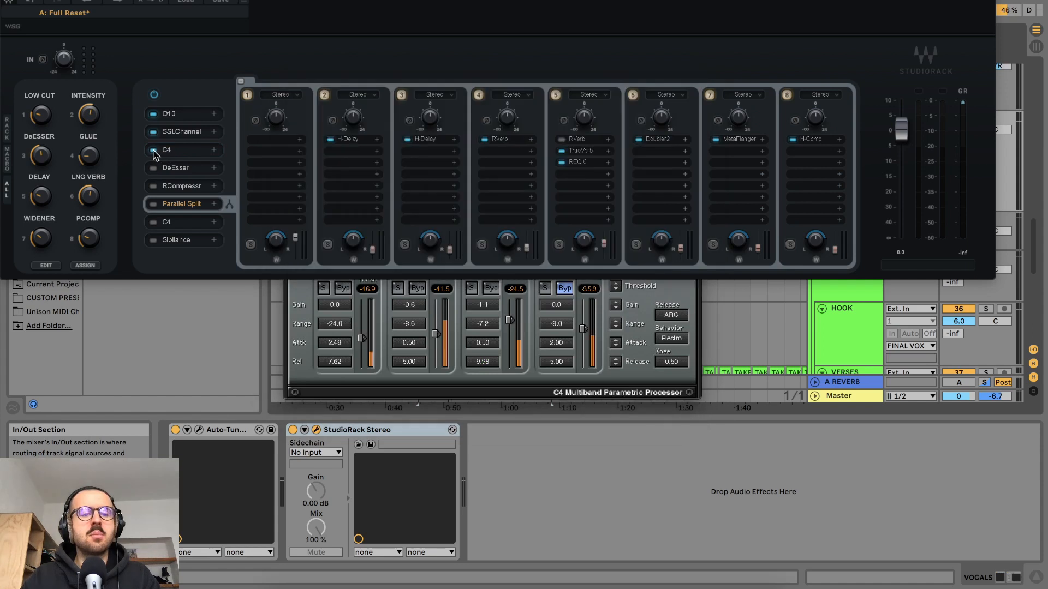
left_click(187, 150)
left_click(197, 153)
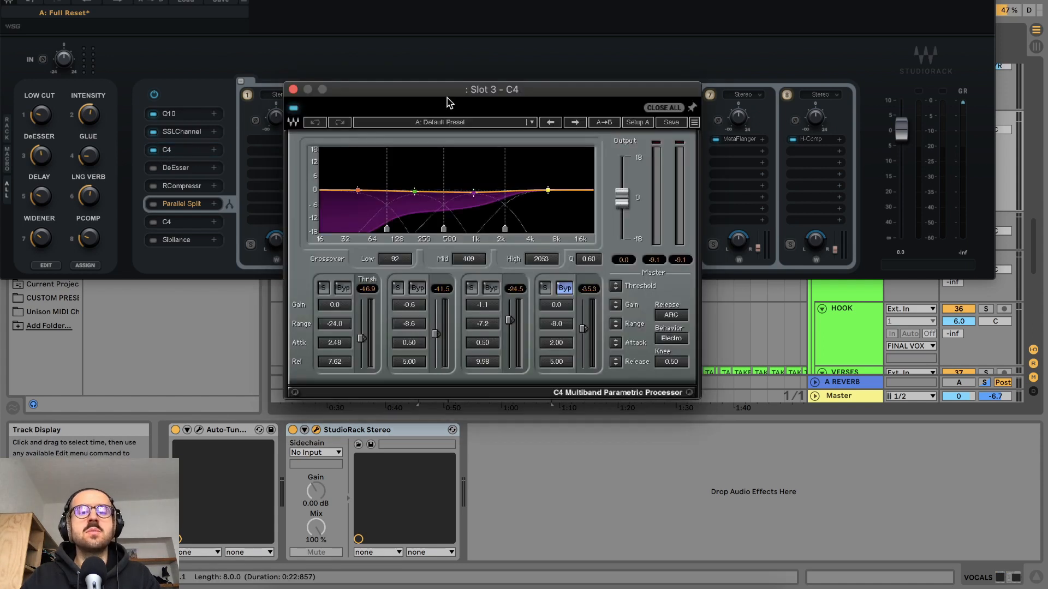
left_click_drag(448, 89, 667, 293)
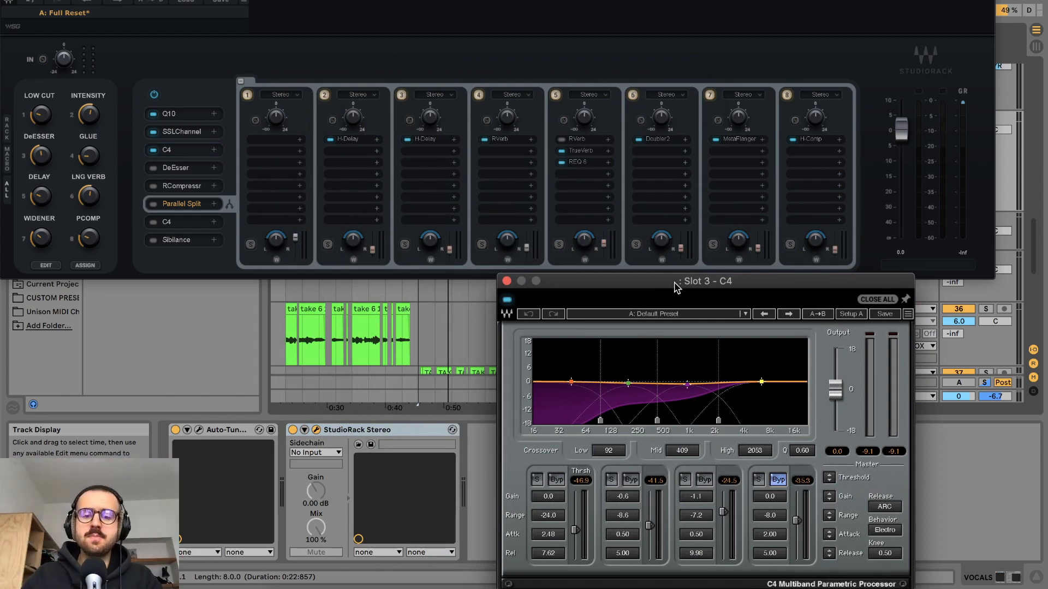
left_click_drag(677, 287, 692, 231)
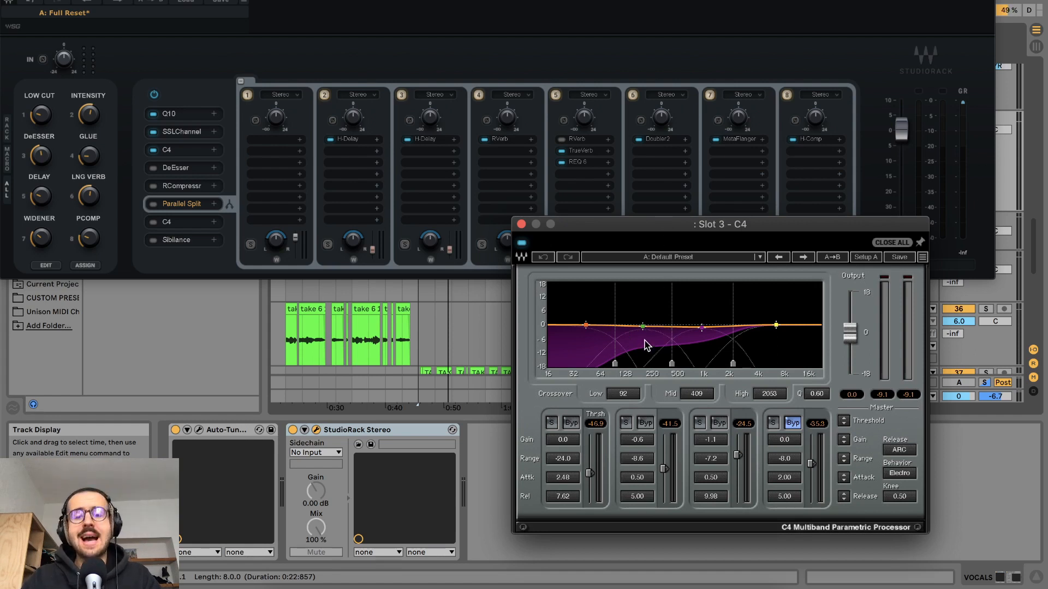
Step: Compare the verse with C4 bypassed and with C4 enabled
left_click(153, 151)
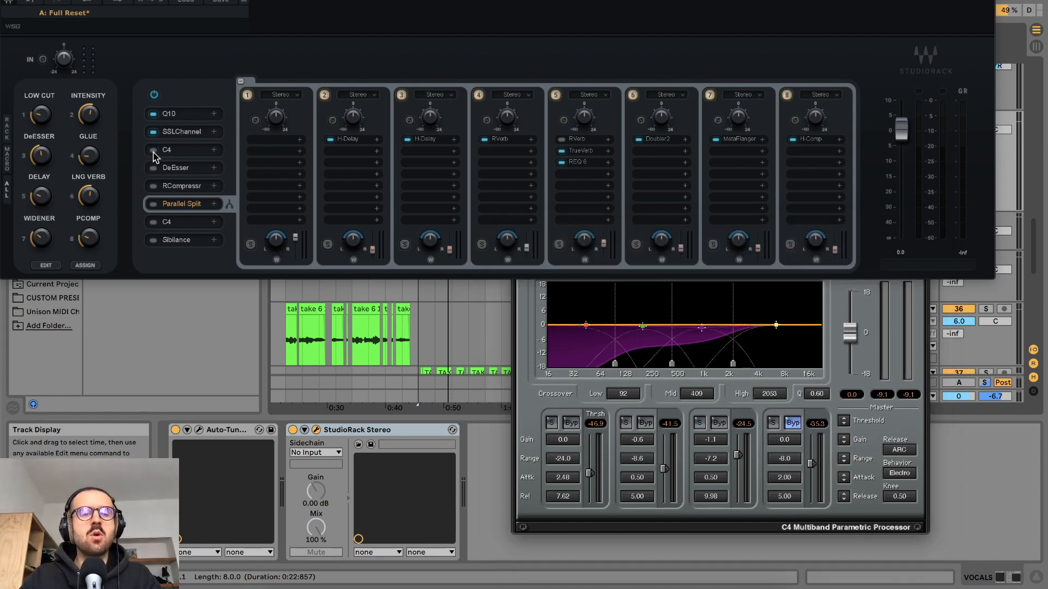
key("space")
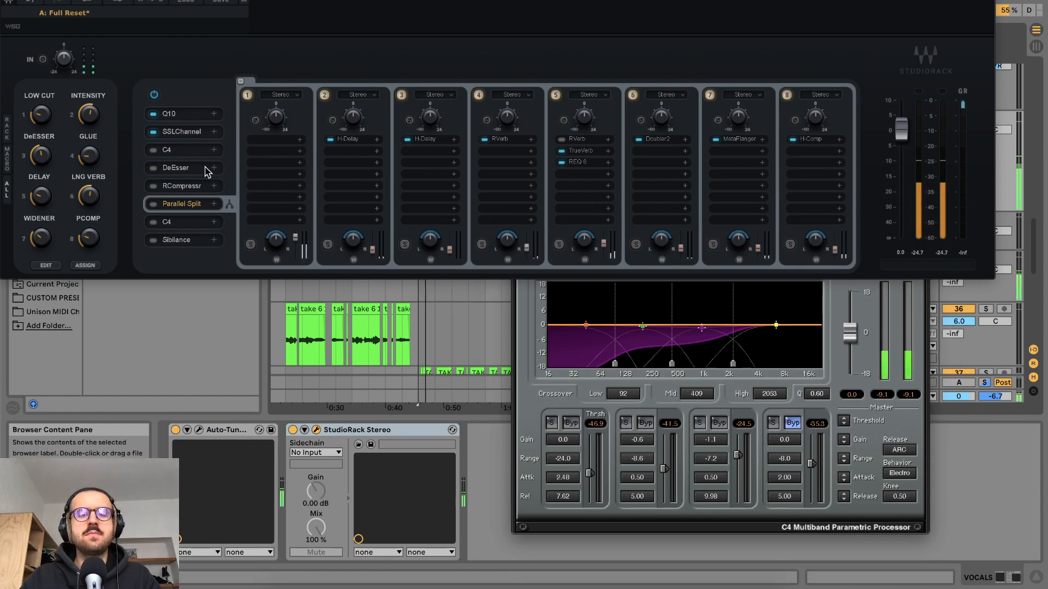
left_click(154, 151)
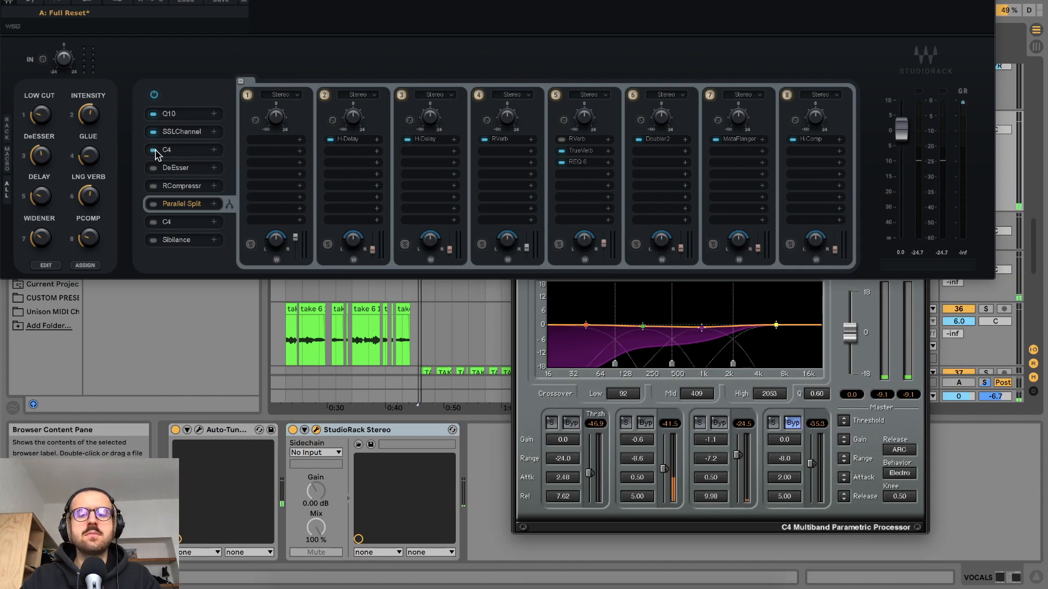
left_click(820, 286)
key("space")
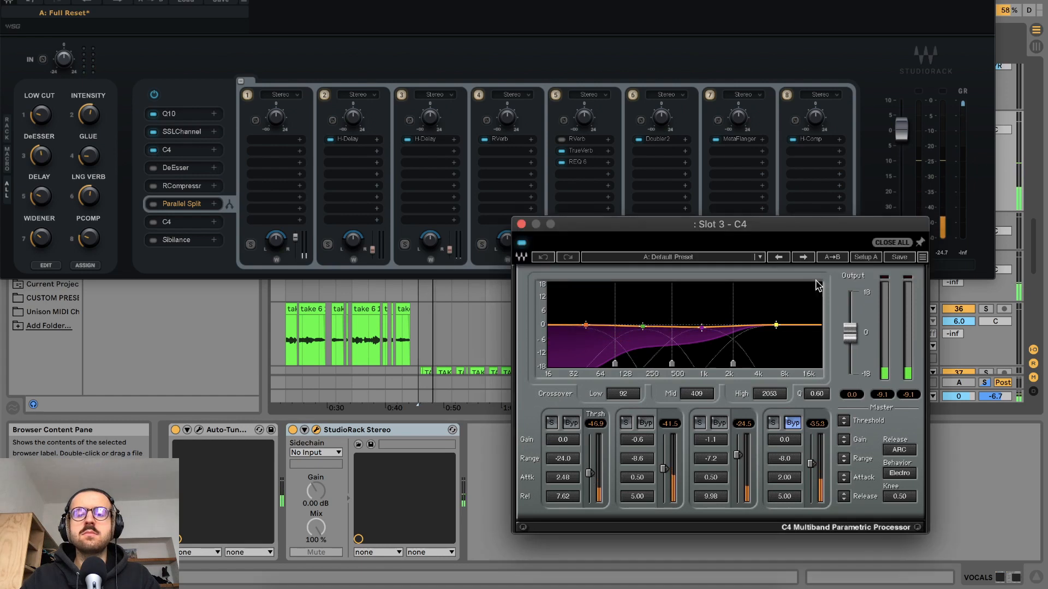
Step: Play the verse while watching the C4 gain reduction curve, and stop playback to examine its band settings
mouse_move(747, 224)
left_mouse_down()
mouse_move(740, 219)
mouse_move(748, 229)
left_mouse_up()
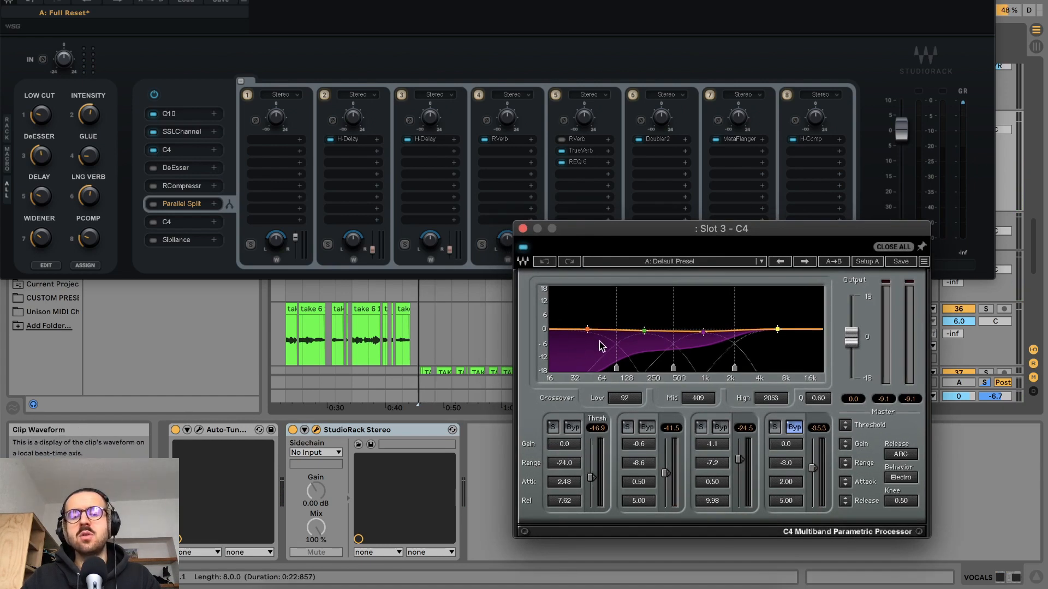
key("space")
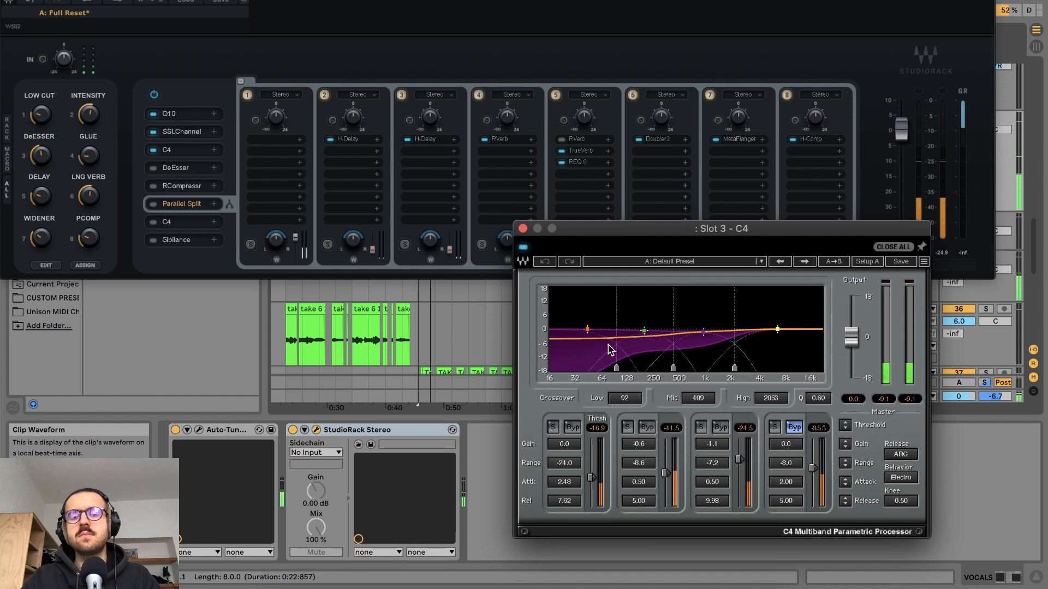
key("space")
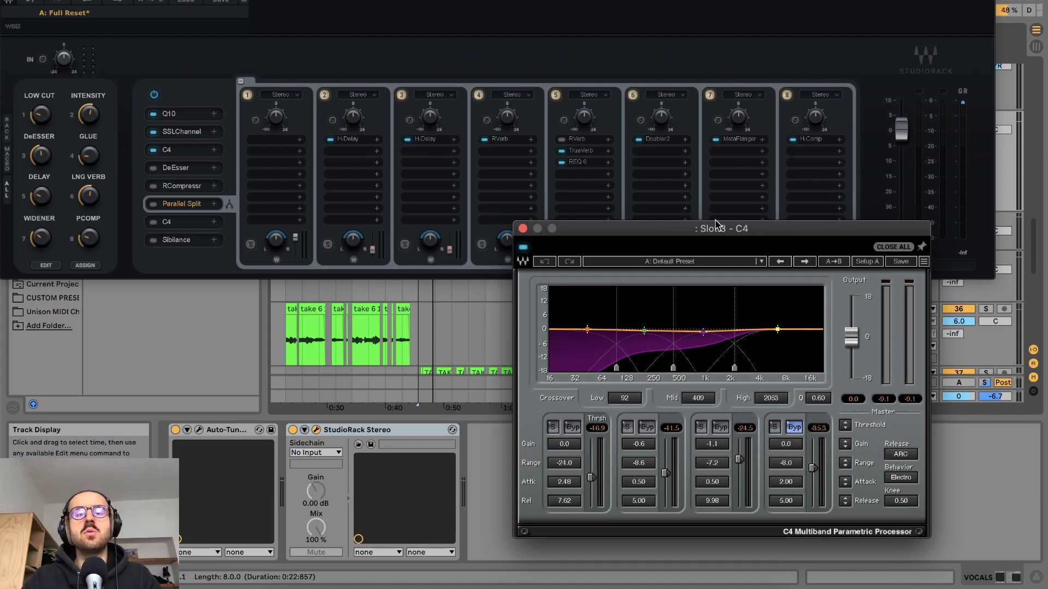
left_click_drag(711, 232, 709, 225)
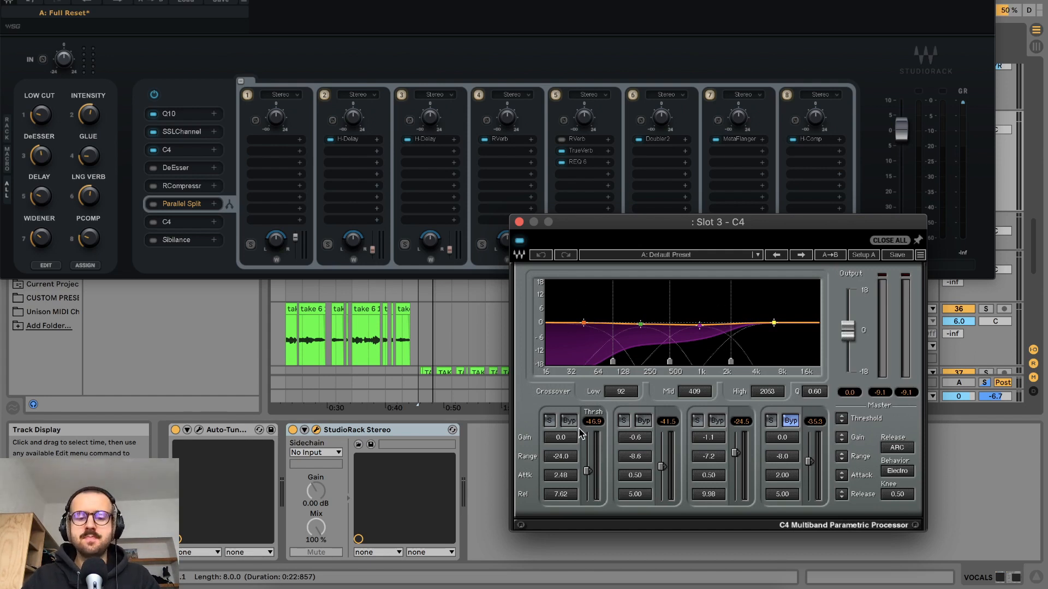
Step: Solo C4's low band to isolate what it processes in the verse
left_click(549, 421)
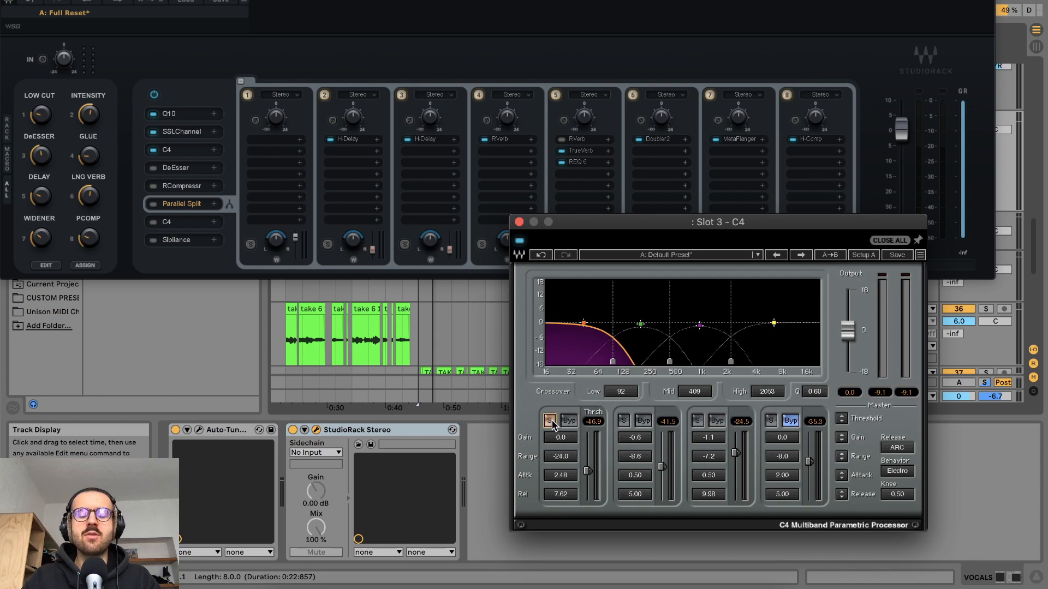
key("space")
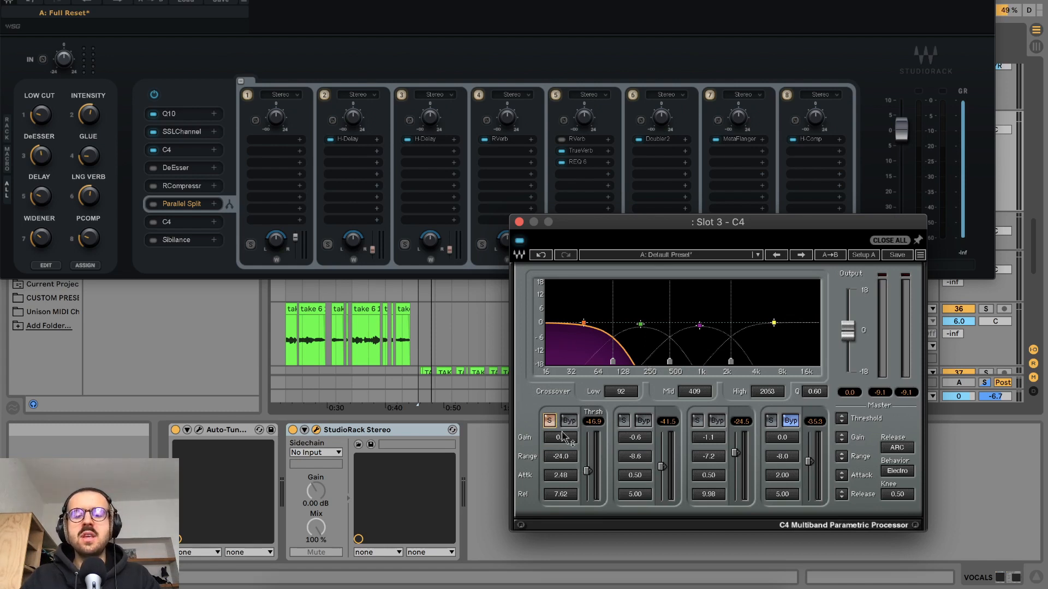
Step: Open RCompressor in slot 5 for a look at its controls, close it, and return to the C4 in slot 3
left_click(179, 187)
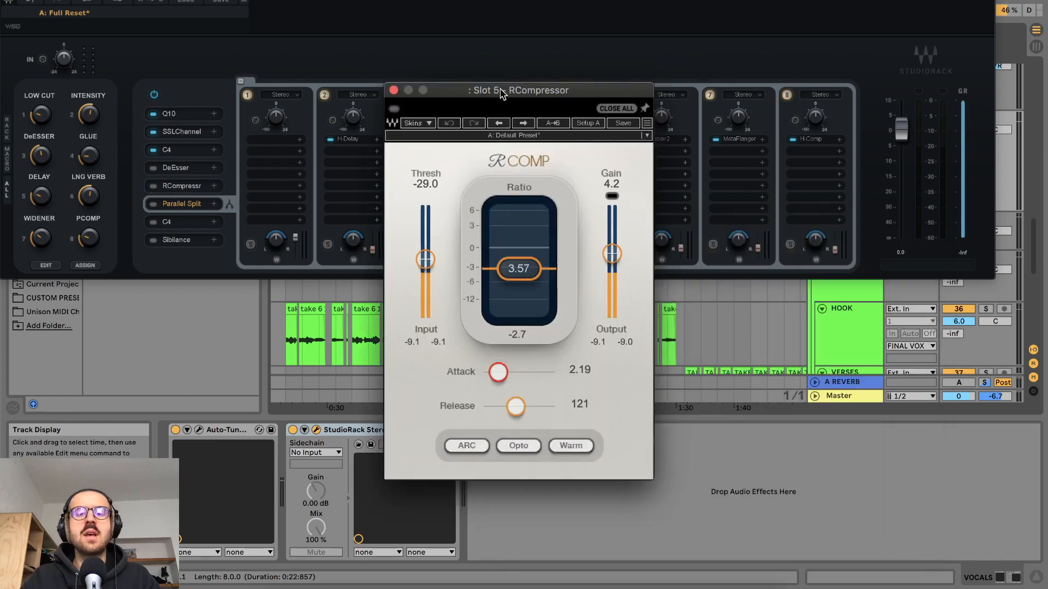
left_click_drag(500, 91, 396, 47)
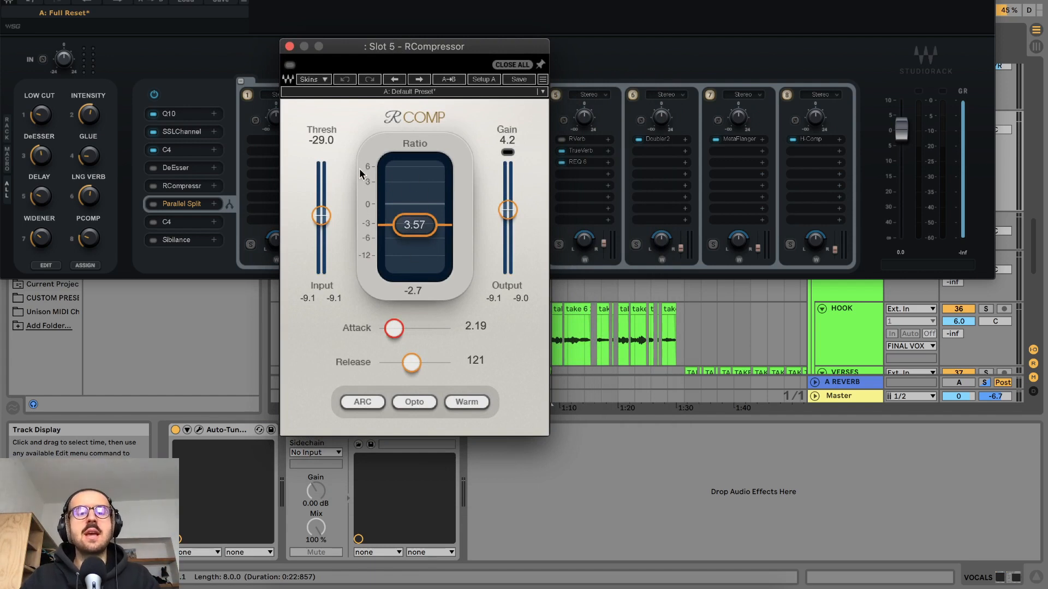
left_click(289, 46)
left_click(187, 155)
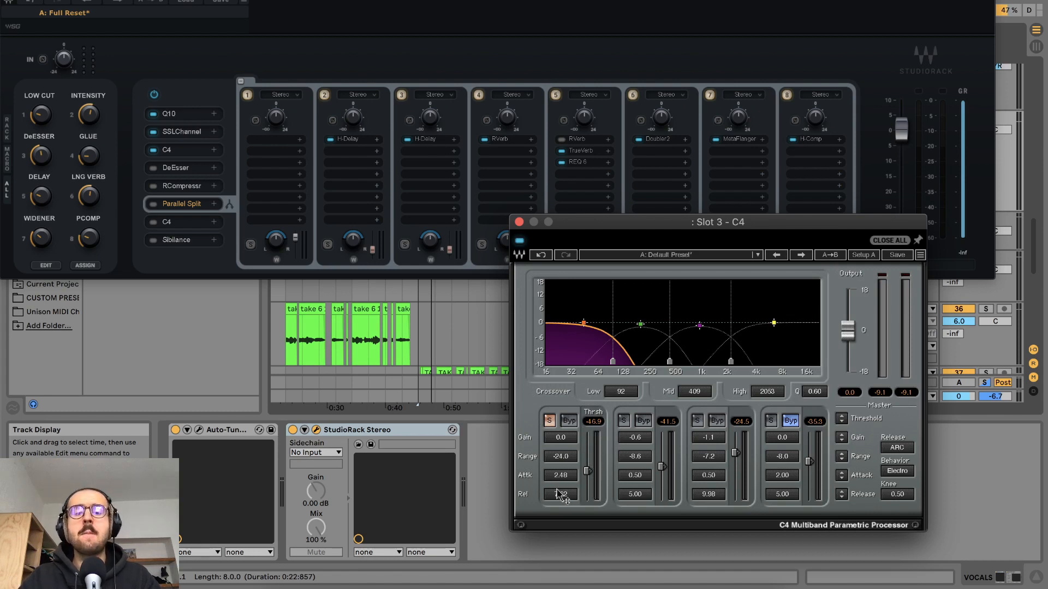
Step: Solo C4's second band together with the low band and play the verse to watch their gain reduction
left_click(623, 421)
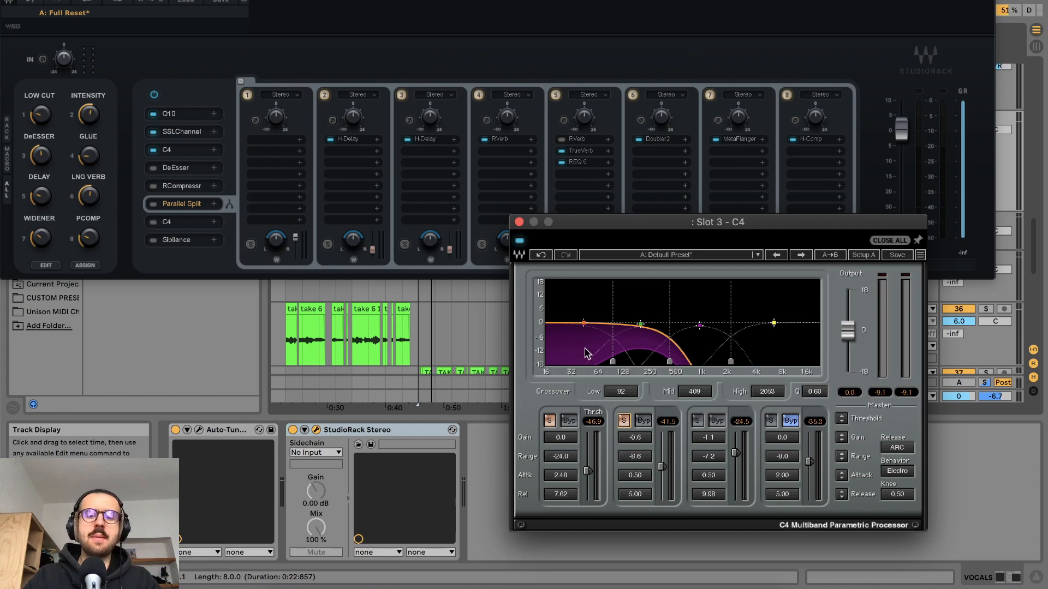
key("space")
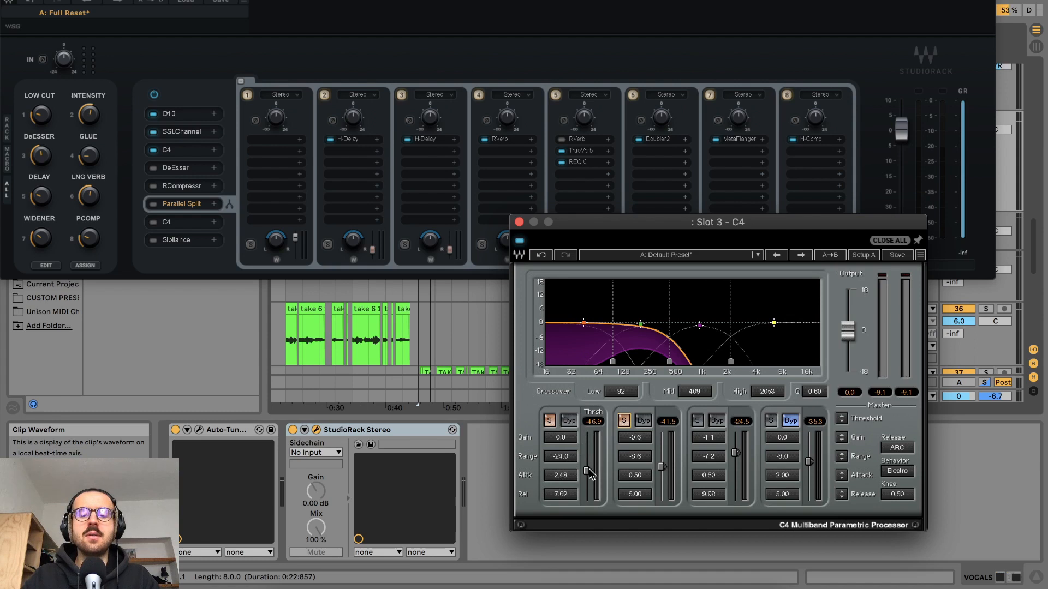
key("space")
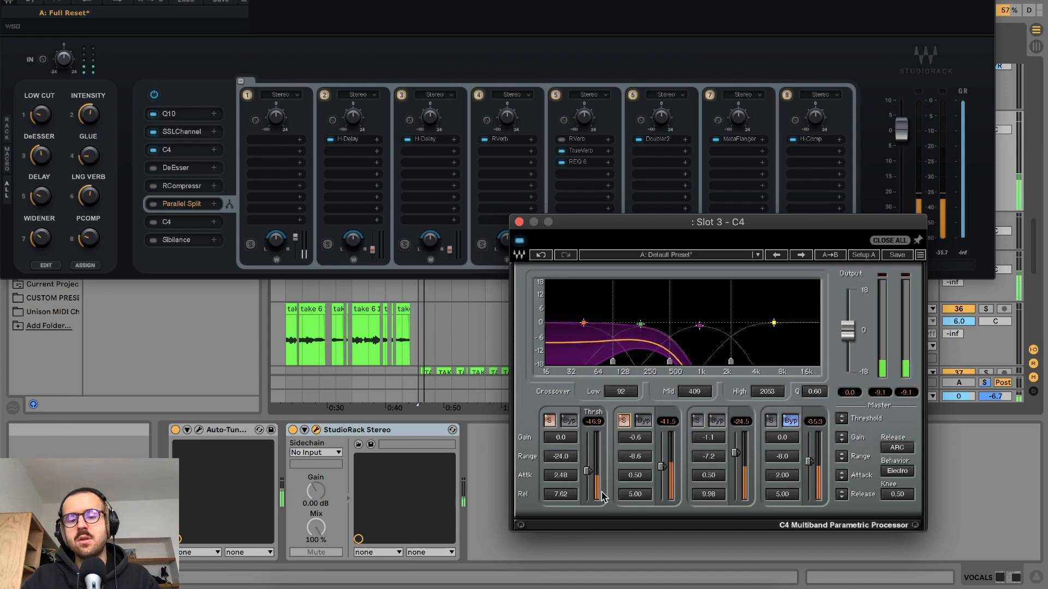
key("space")
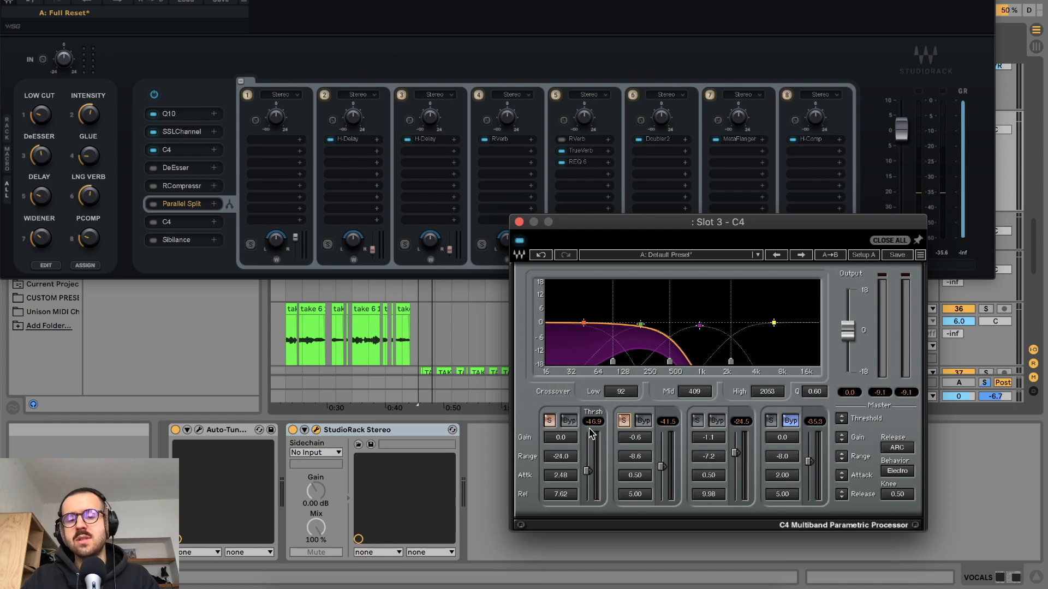
Step: Add C4's third band to the soloed bands, play the verse, and release all band solos
left_click(624, 419)
left_click(624, 420)
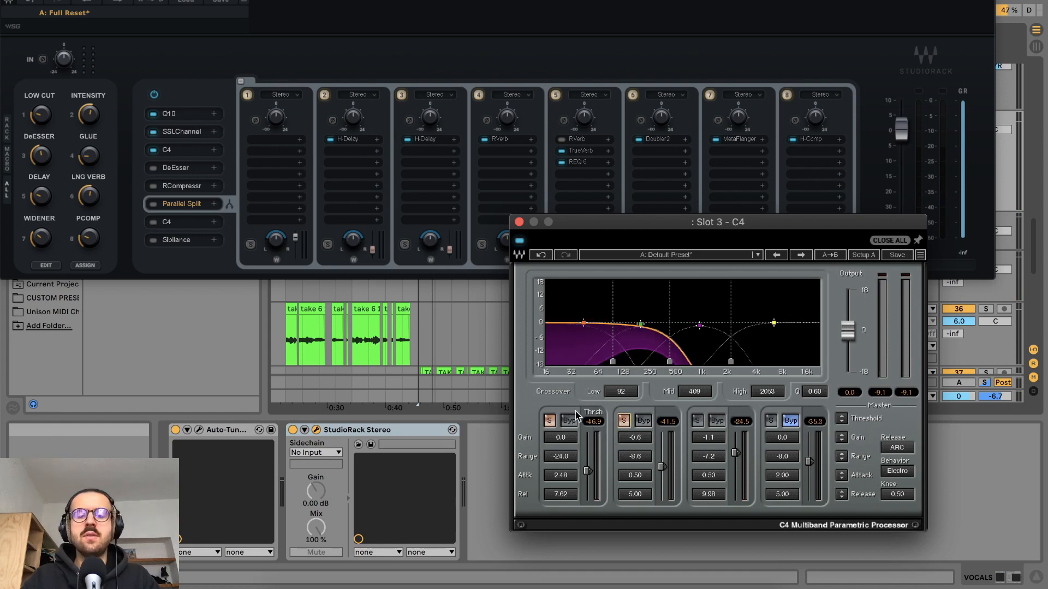
left_click(699, 422)
key("space")
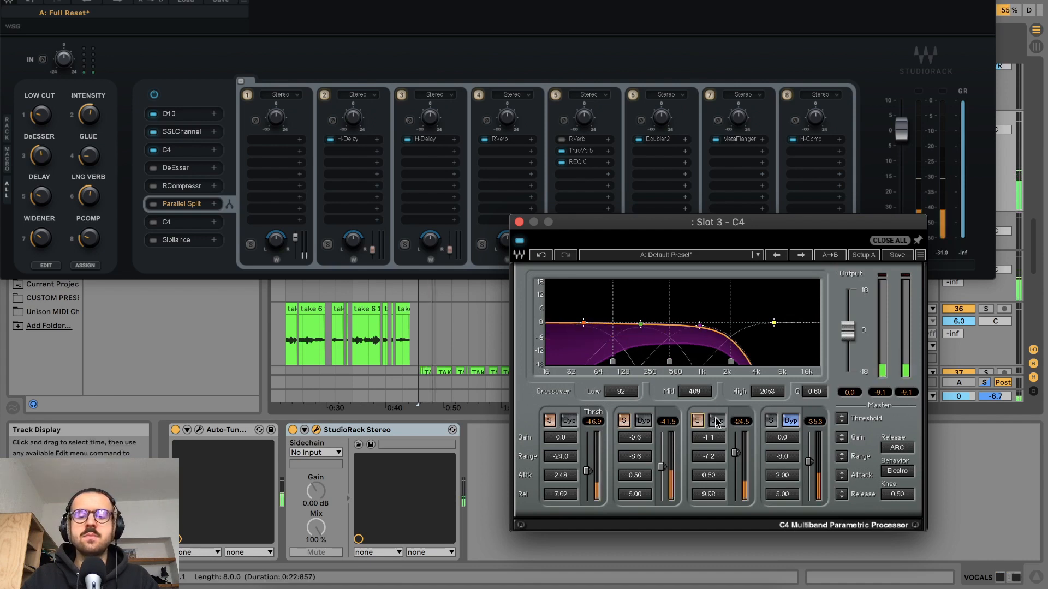
left_click(697, 421)
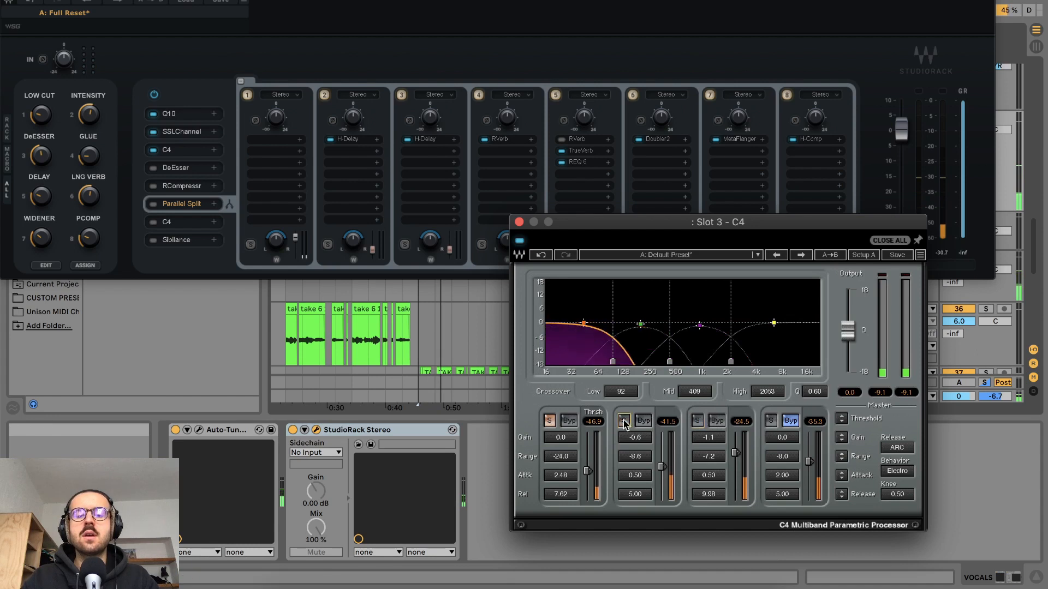
left_click(623, 420)
left_click(549, 421)
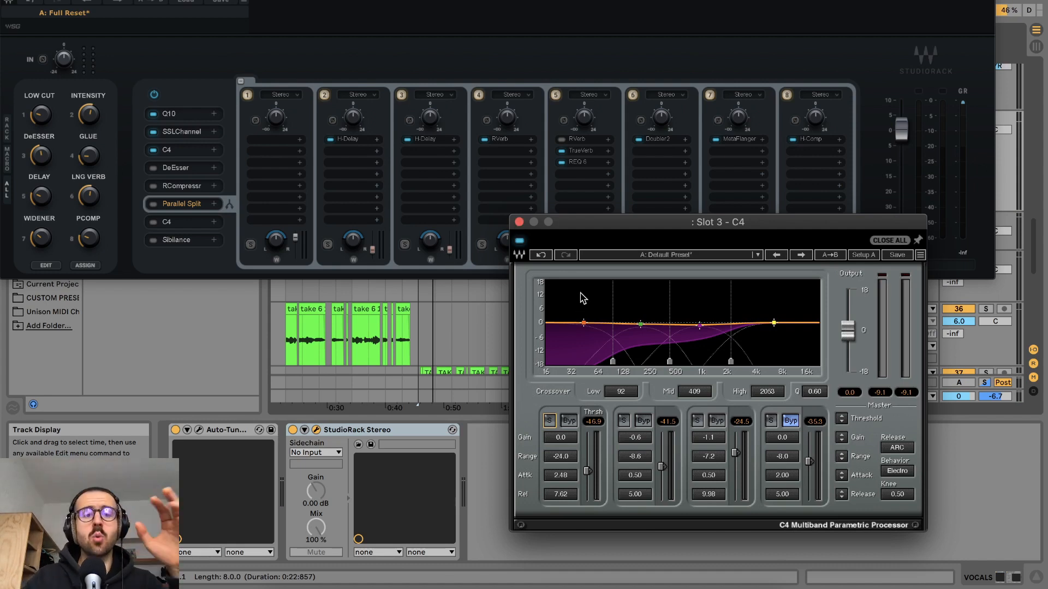
Step: Reposition the C4 window, raise the low band's threshold to 0.0, and play the verse
left_click_drag(636, 222, 605, 141)
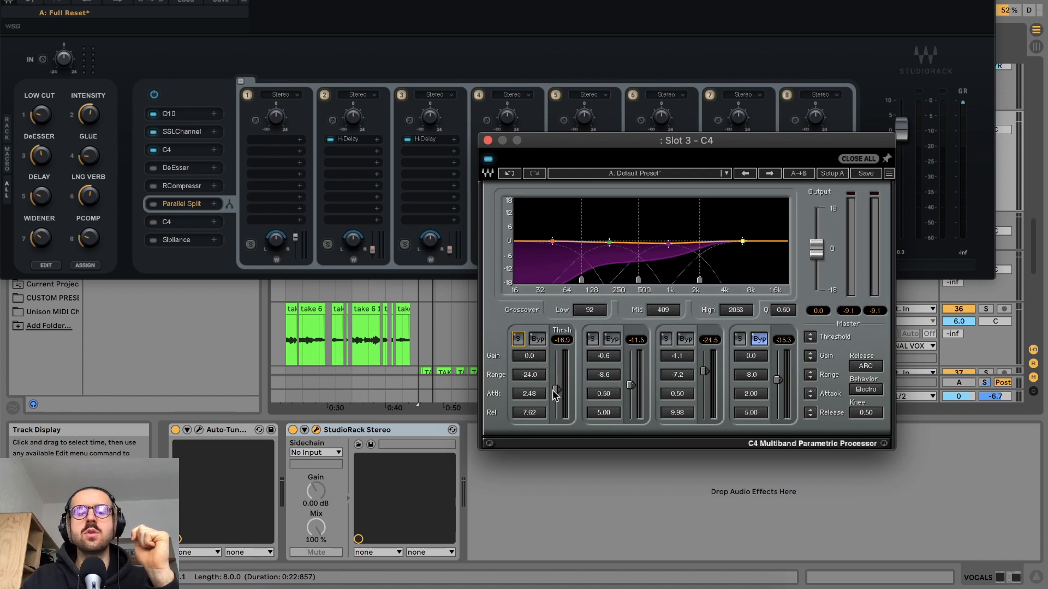
left_click_drag(555, 395, 556, 386)
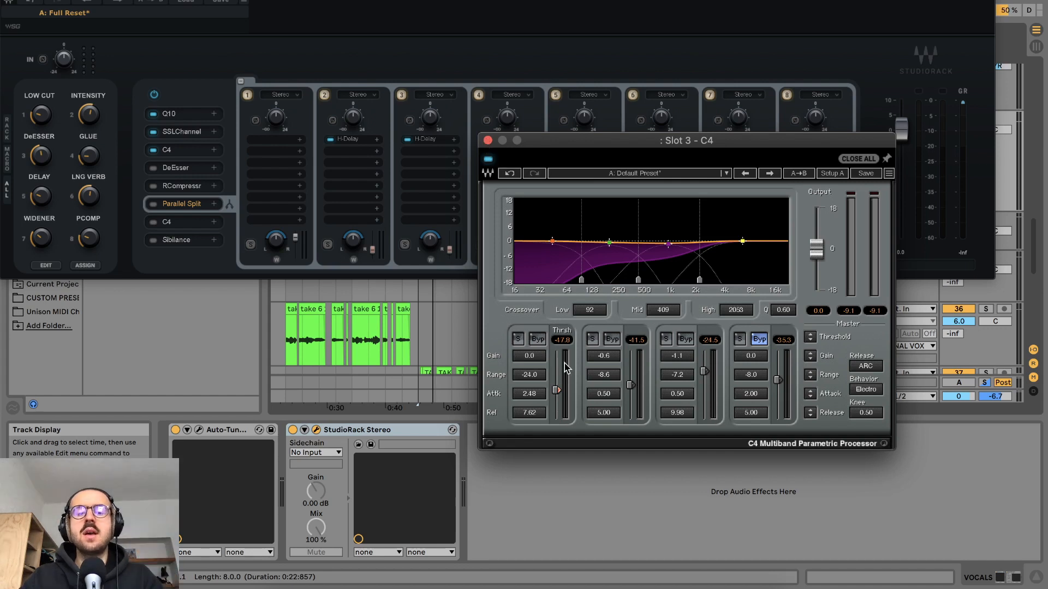
left_click_drag(556, 389, 556, 351)
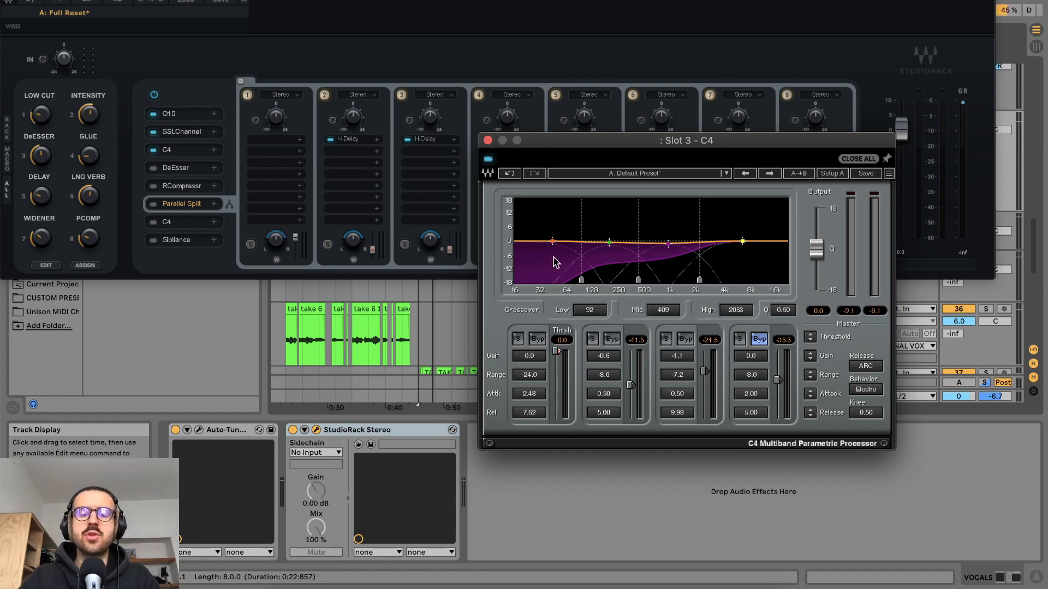
key("space")
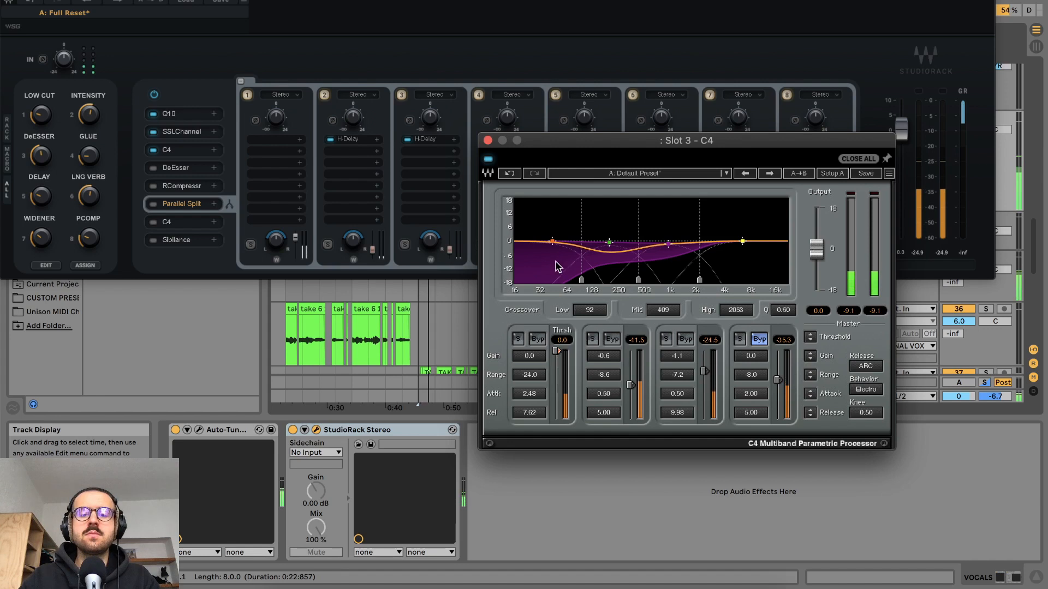
Step: Bypass C4's second and third bands and lower the low band's threshold to -78.1 to hear heavy low-end reduction
left_click(612, 339)
left_click(686, 338)
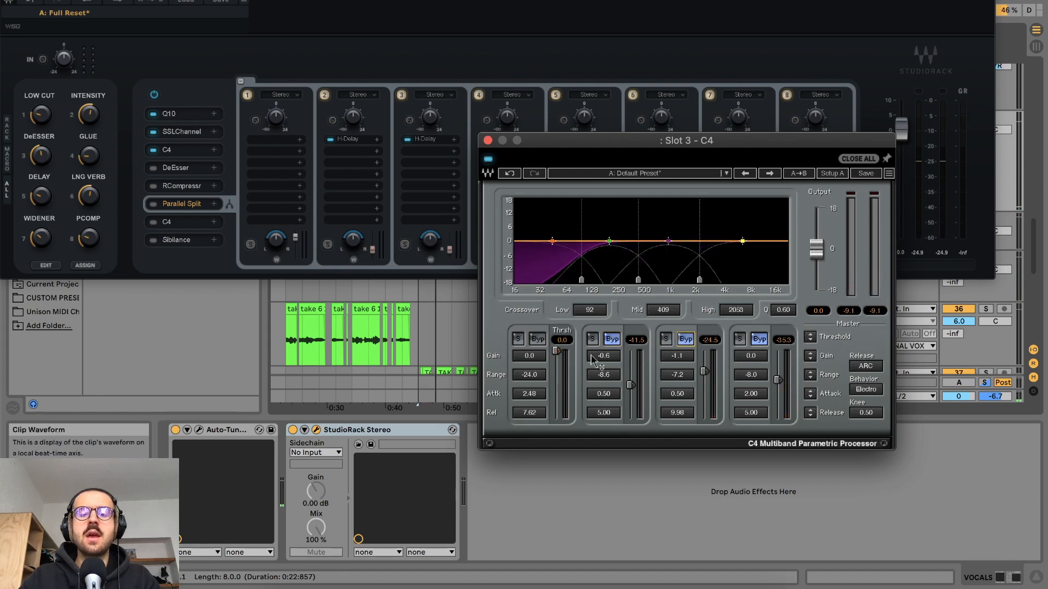
left_click_drag(559, 356, 556, 415)
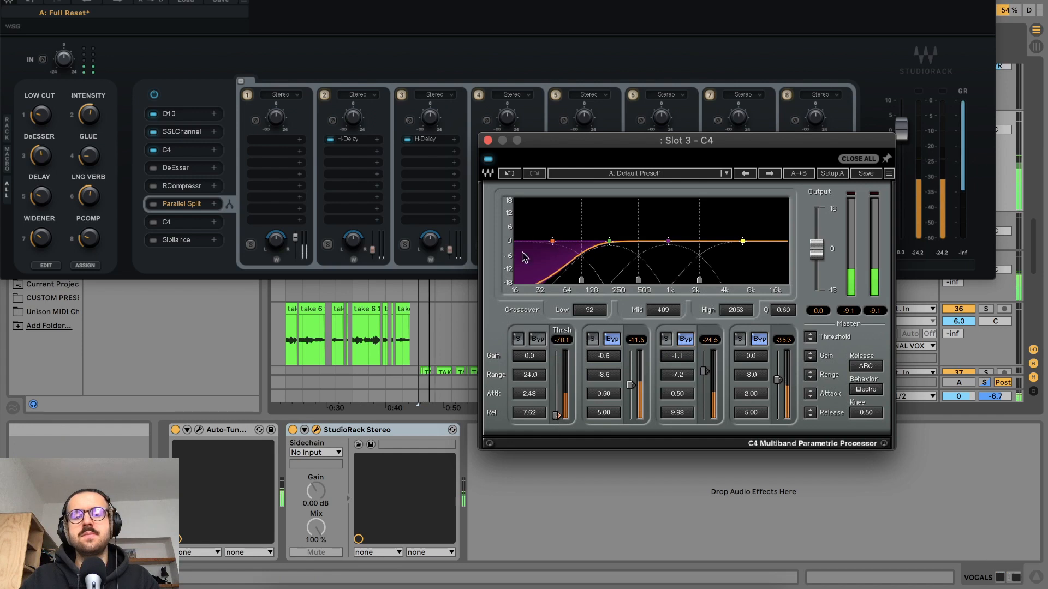
Step: Set the low band's threshold to -13.6, reactivate C4's second and third bands, and close the plug-in
left_click_drag(557, 414, 556, 394)
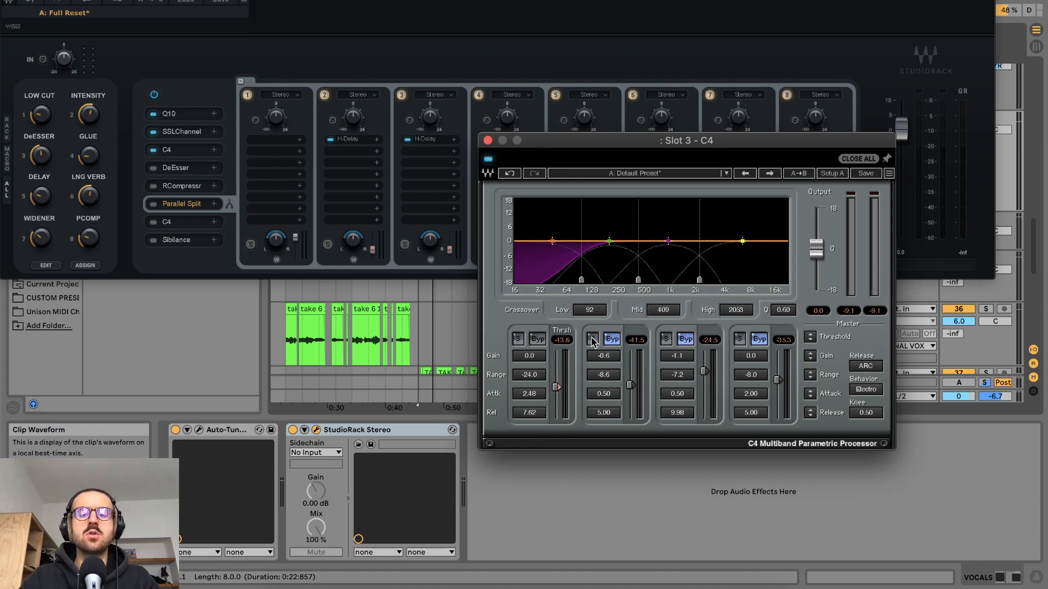
left_click(609, 341)
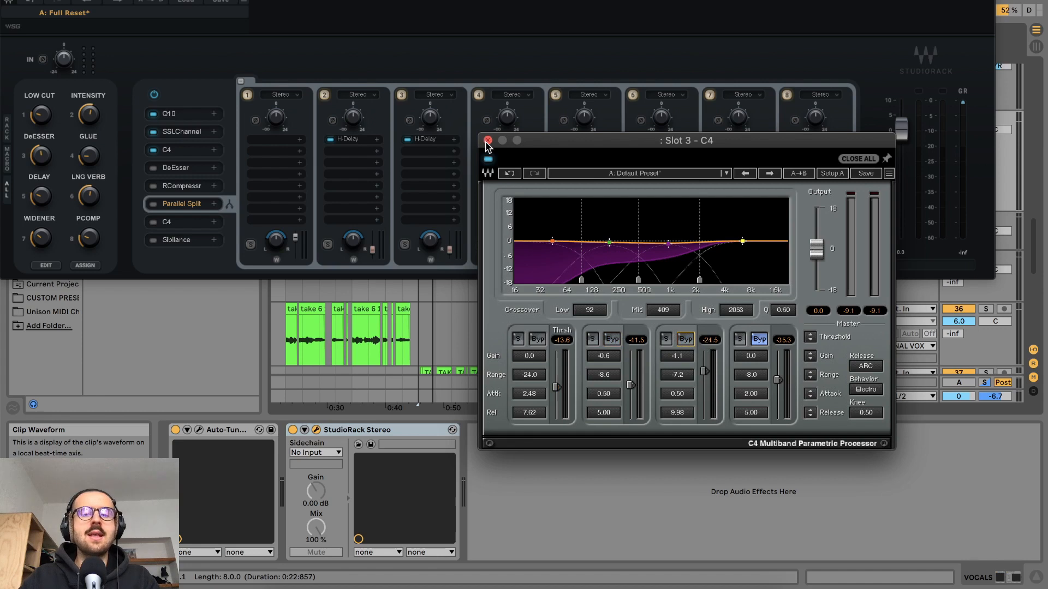
left_click(487, 141)
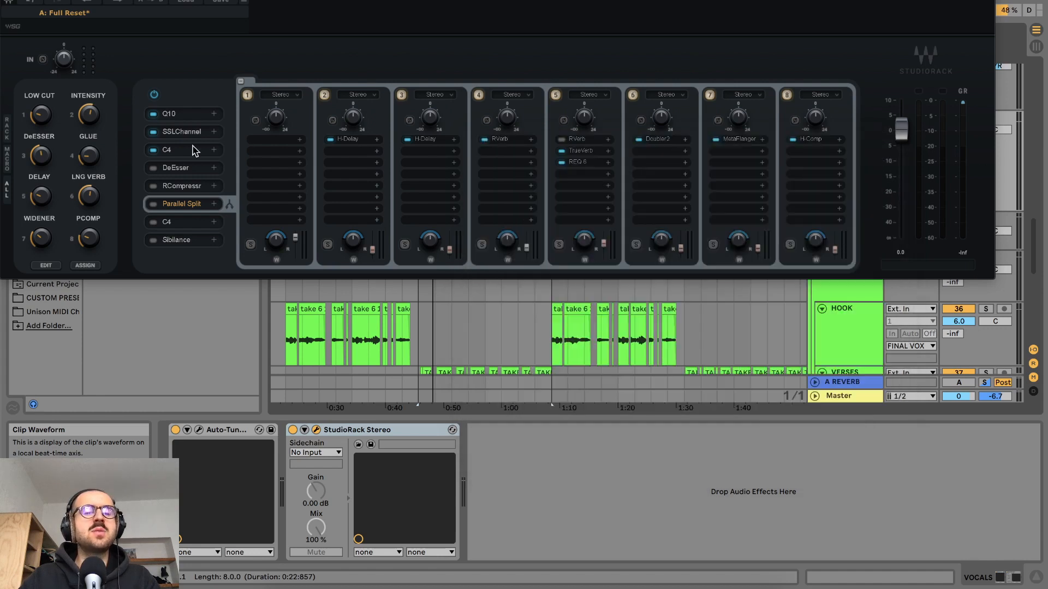
Step: Enable and open DeEsser in slot 4, and move its window clear of the StudioRack plug-in list and macros
left_click(175, 168)
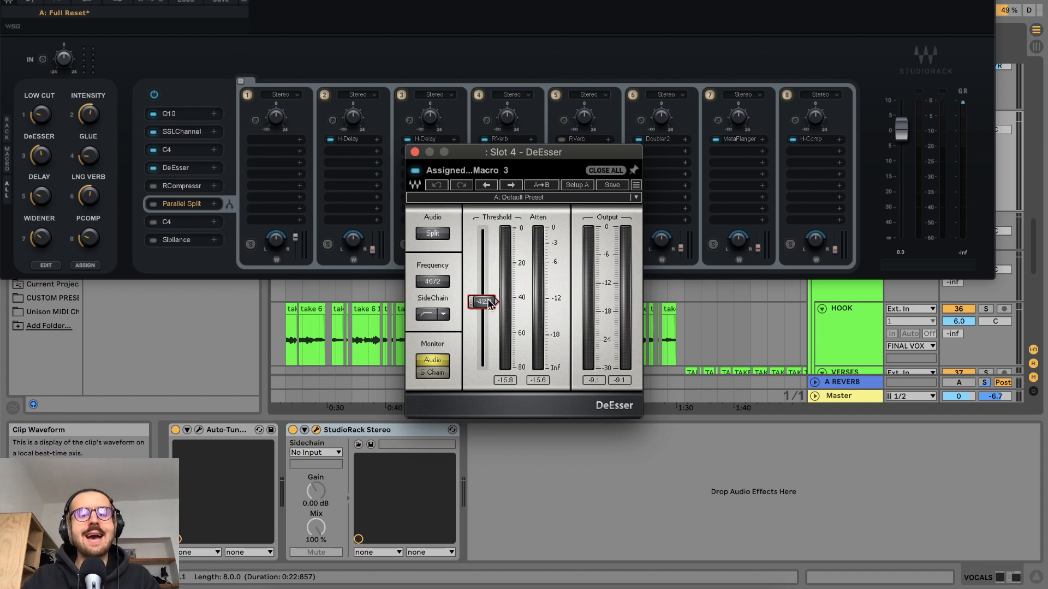
left_click(43, 156)
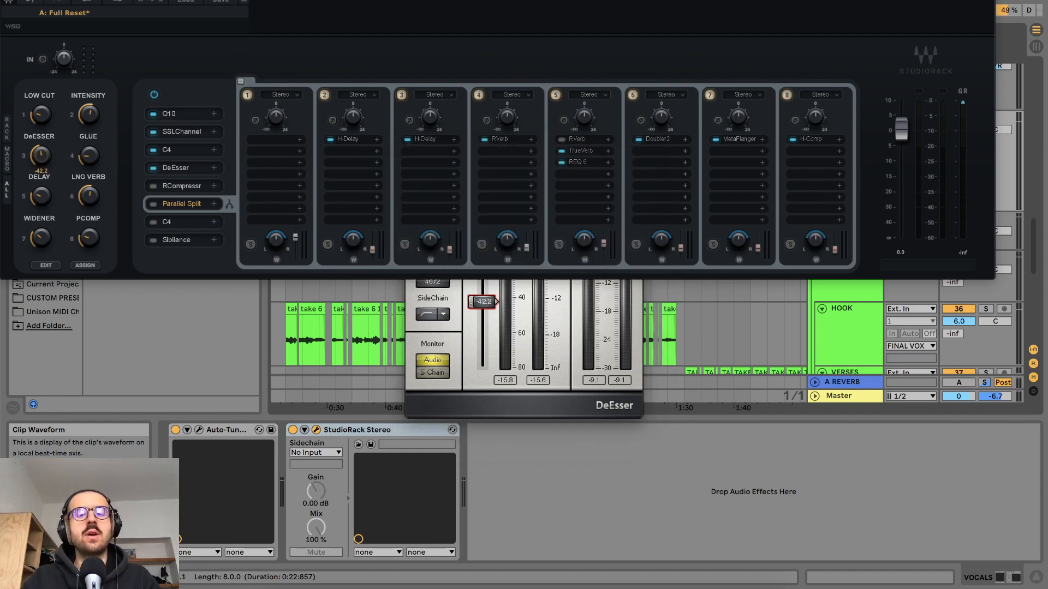
left_click(474, 377)
left_click_drag(485, 158, 520, 306)
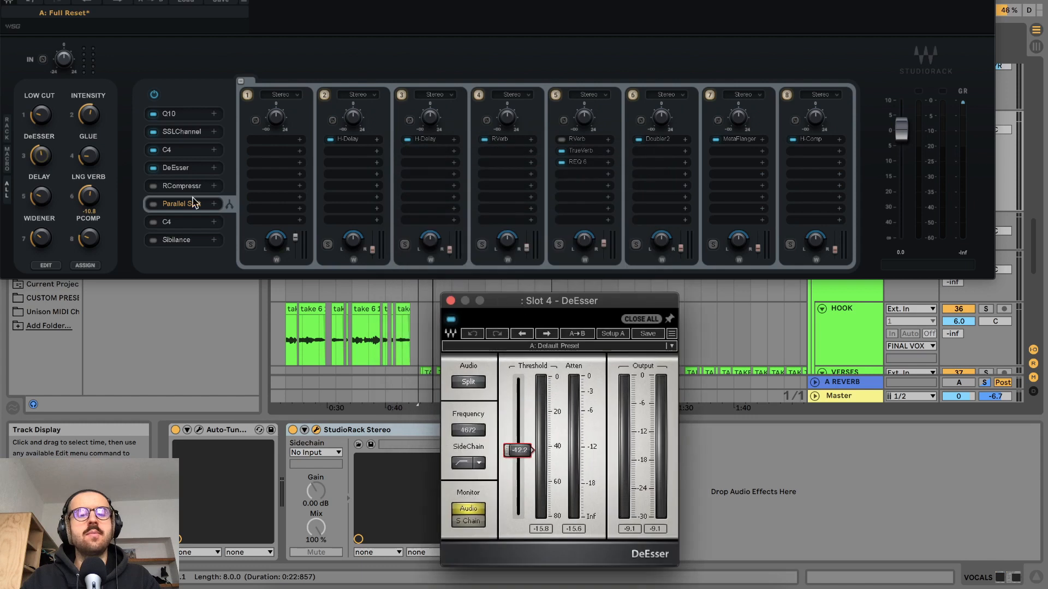
Step: Sweep the DeEsser macro while playing the verse, and settle the DeEsser threshold at -40.9
mouse_move(40, 157)
left_mouse_down()
mouse_move(39, 136)
mouse_move(38, 167)
mouse_move(39, 157)
left_mouse_up()
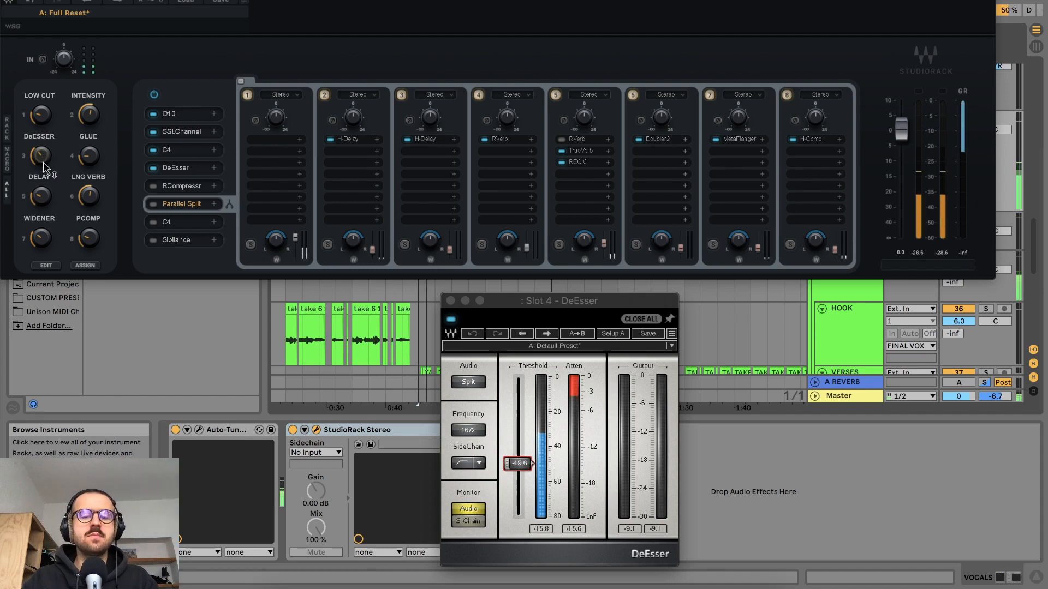
left_click_drag(42, 157, 40, 160)
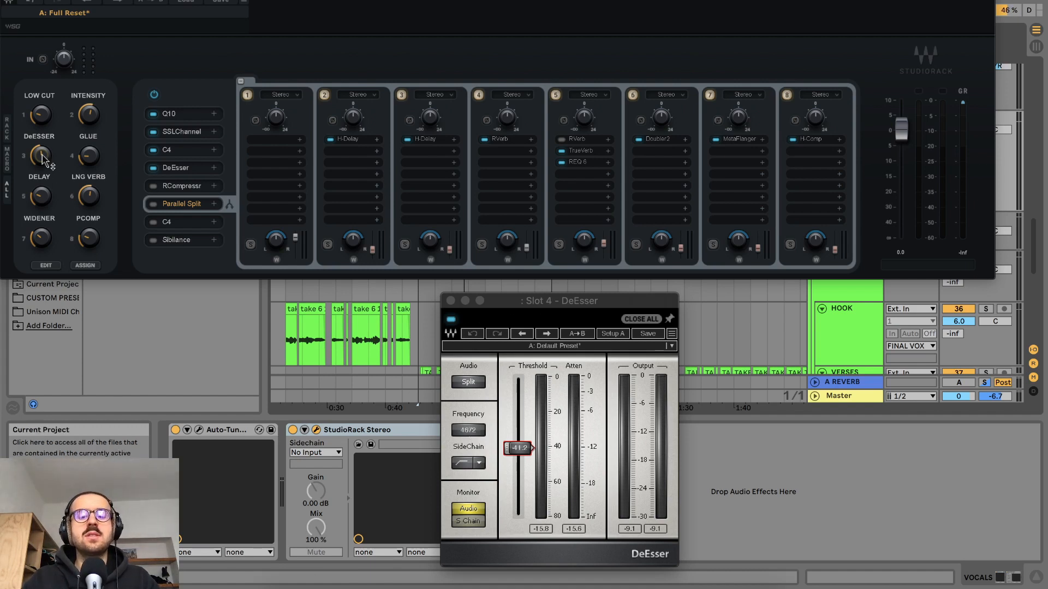
mouse_move(43, 158)
left_mouse_down()
mouse_move(42, 146)
mouse_move(43, 158)
left_mouse_up()
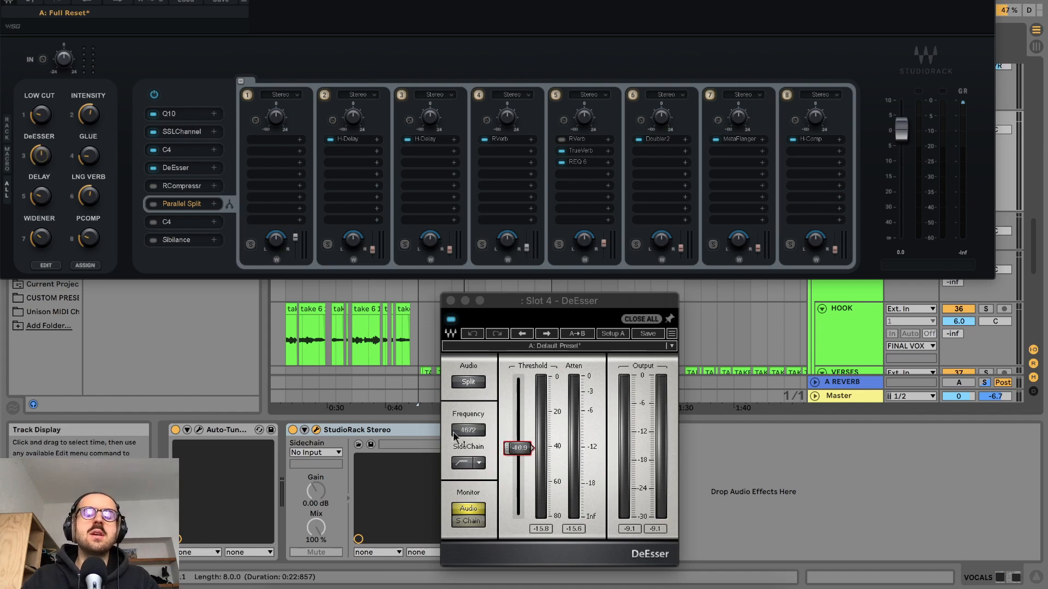
Step: Set the DeEsser frequency to 4624 and close the plug-in
left_click_drag(512, 307, 505, 295)
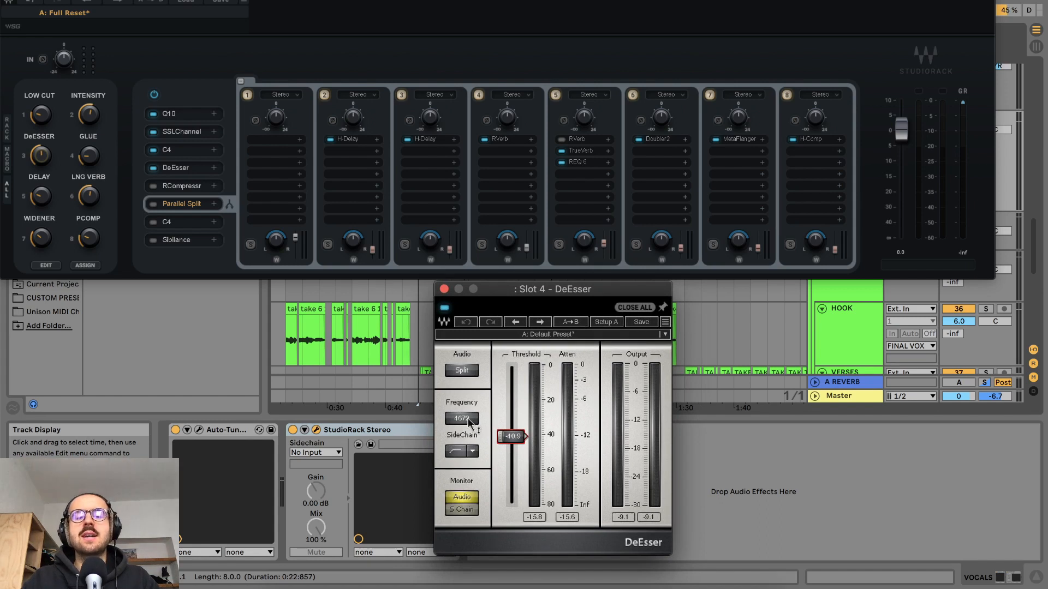
left_click_drag(468, 423, 468, 434)
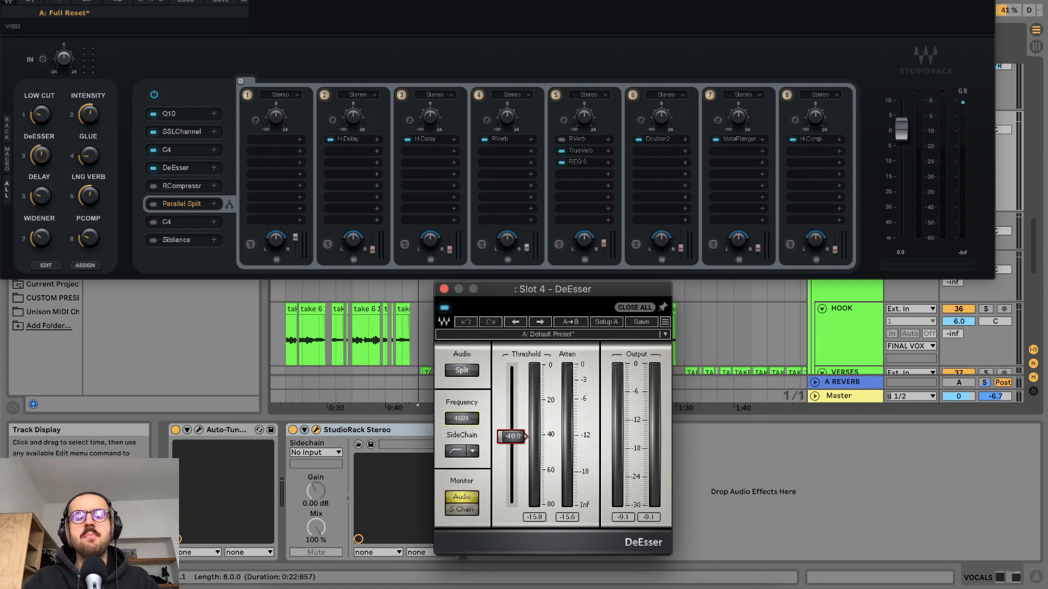
left_click_drag(563, 294, 562, 291)
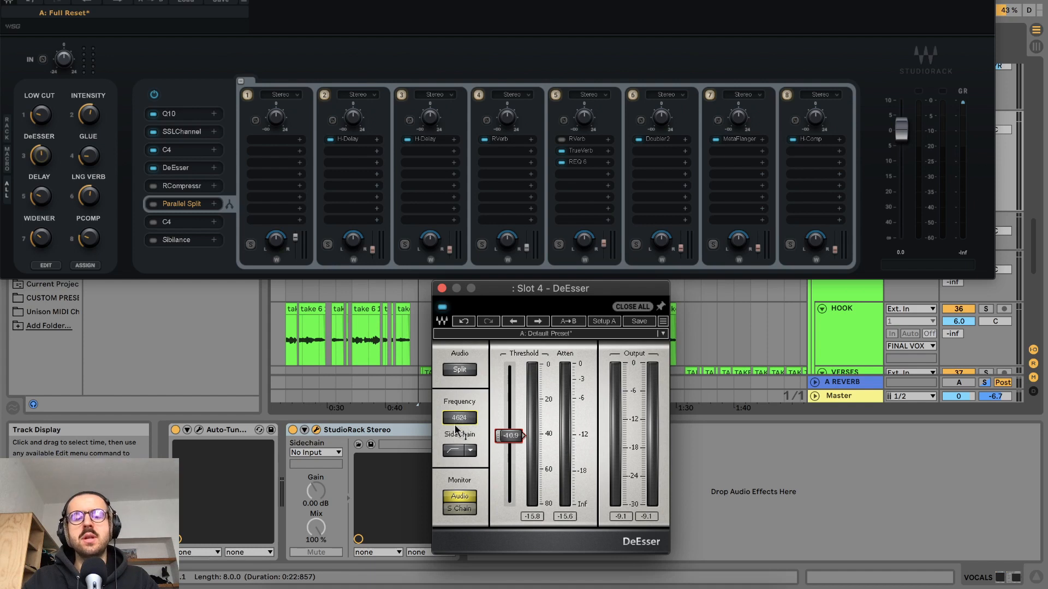
left_click(443, 289)
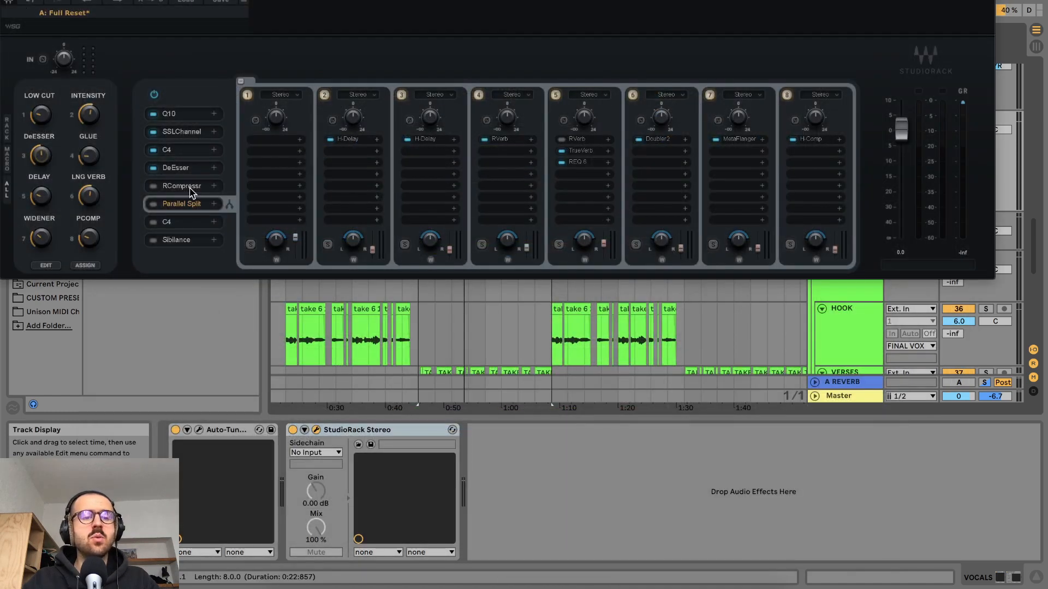
Step: Enable and open RCompressor in slot 5, and move its window clear of the StudioRack plug-in list
left_click(191, 187)
left_click(243, 191)
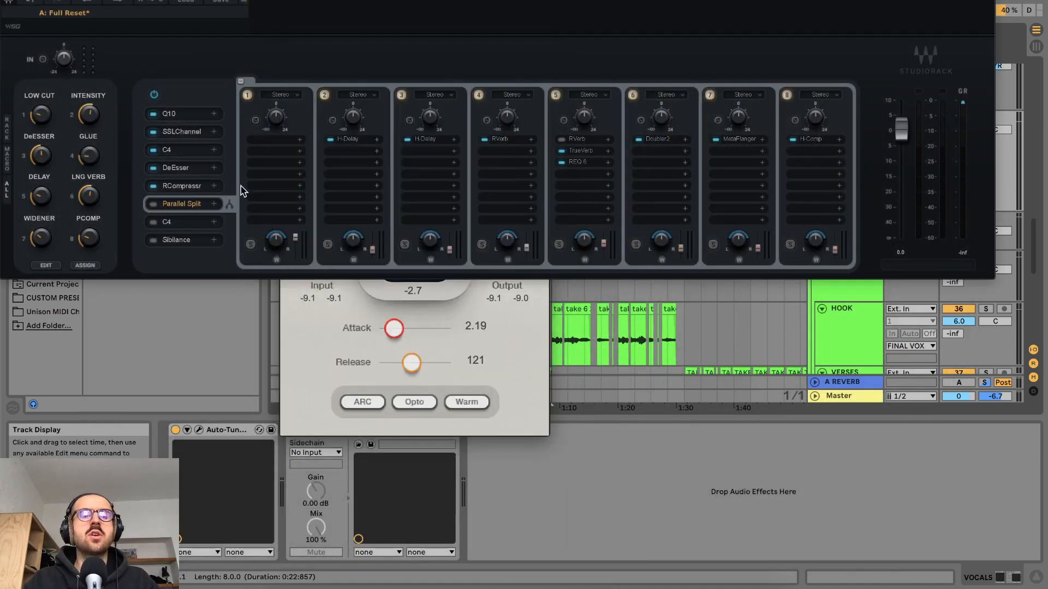
left_click(323, 340)
left_click_drag(462, 43, 744, 188)
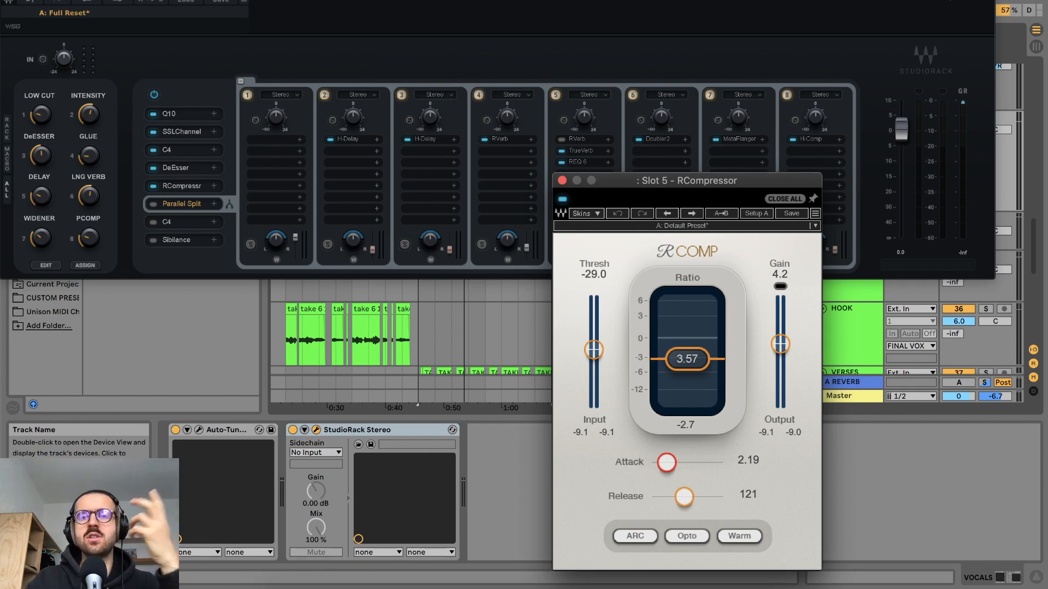
left_click(1008, 166)
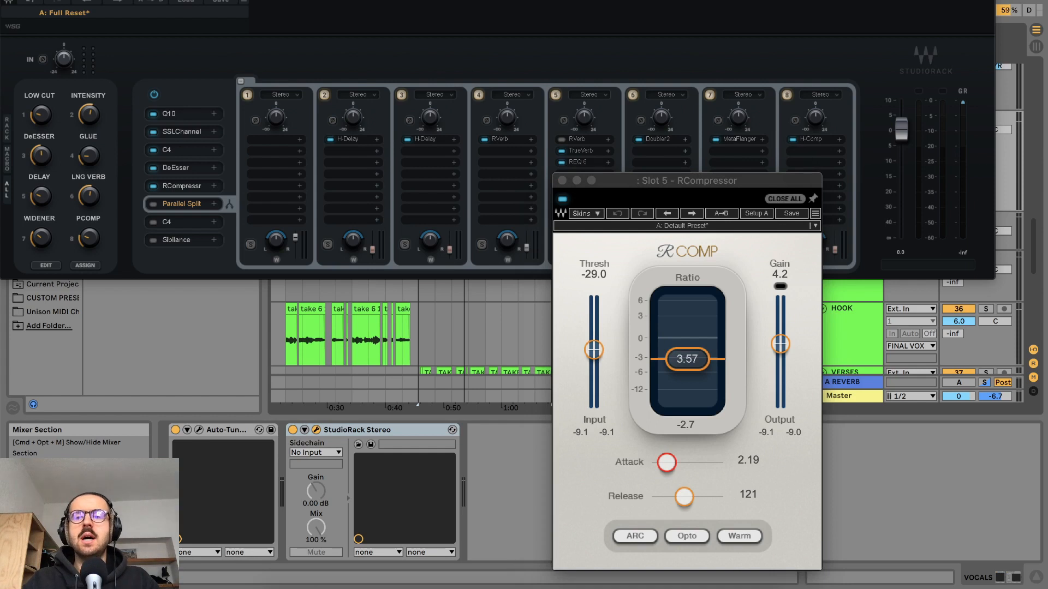
Step: Reposition the StudioRack and RCompressor windows so the macros and plug-in list stay clear of the compressor
left_click_drag(955, 1, 856, 1)
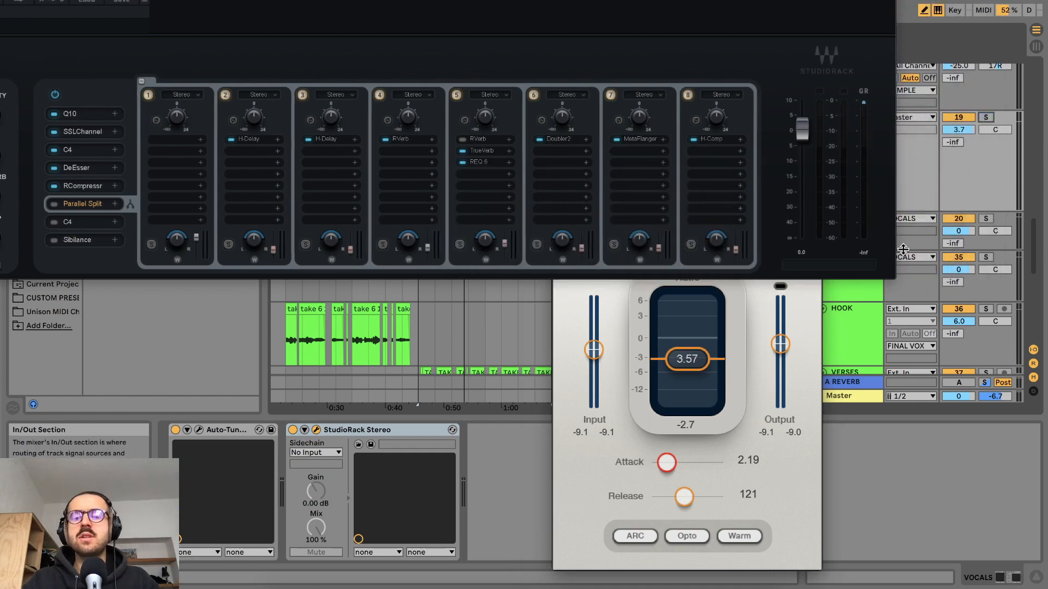
left_click(767, 407)
left_click_drag(791, 1, 898, 1)
left_click(762, 364)
left_click_drag(780, 183, 985, 256)
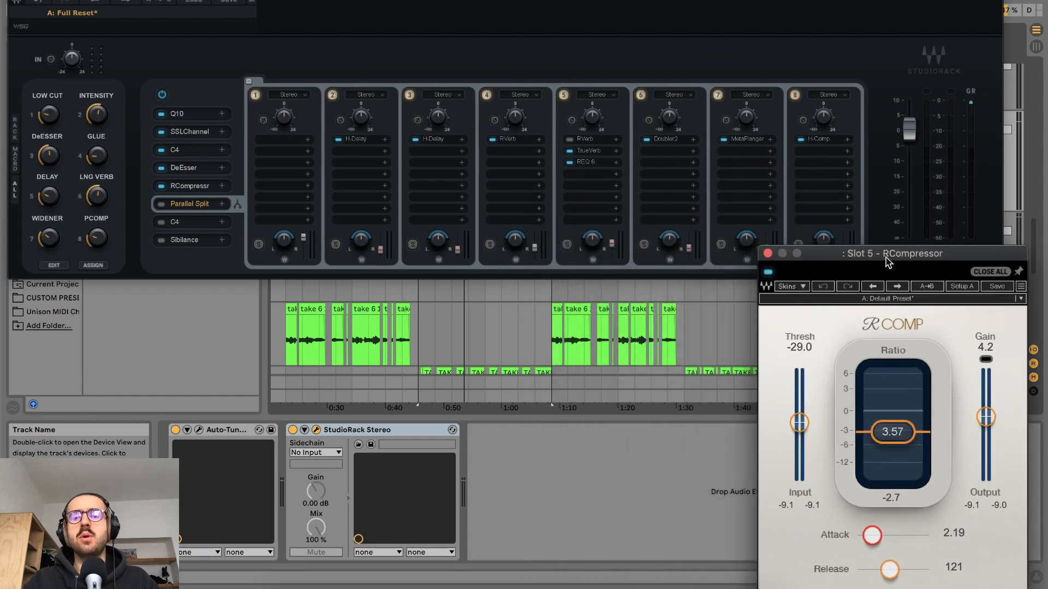
left_click_drag(890, 256, 865, 253)
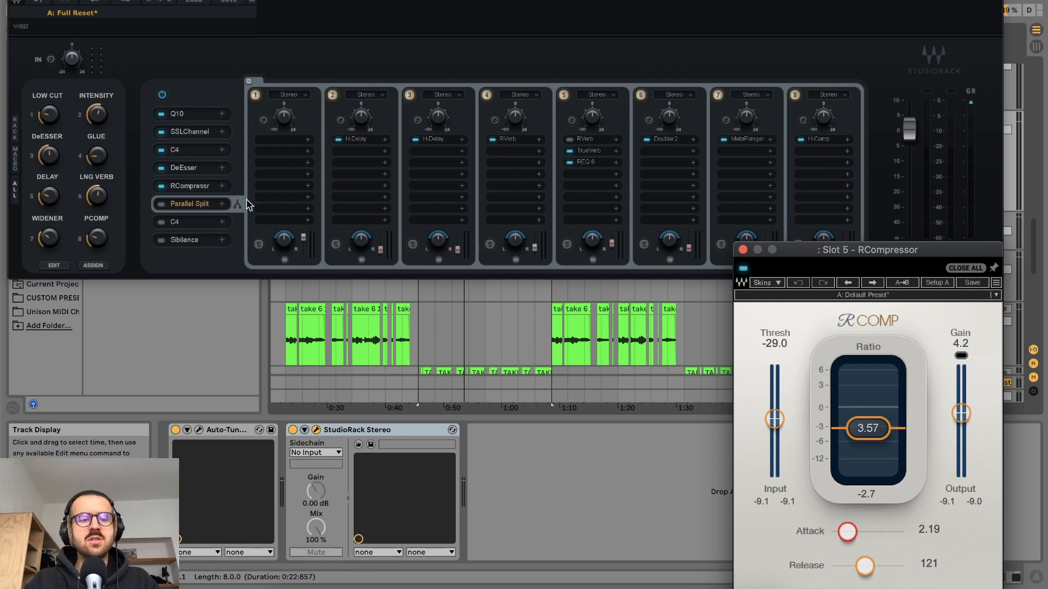
Step: Play the verse and compare the vocal with RCompressor bypassed and enabled
left_click(161, 188)
key("space")
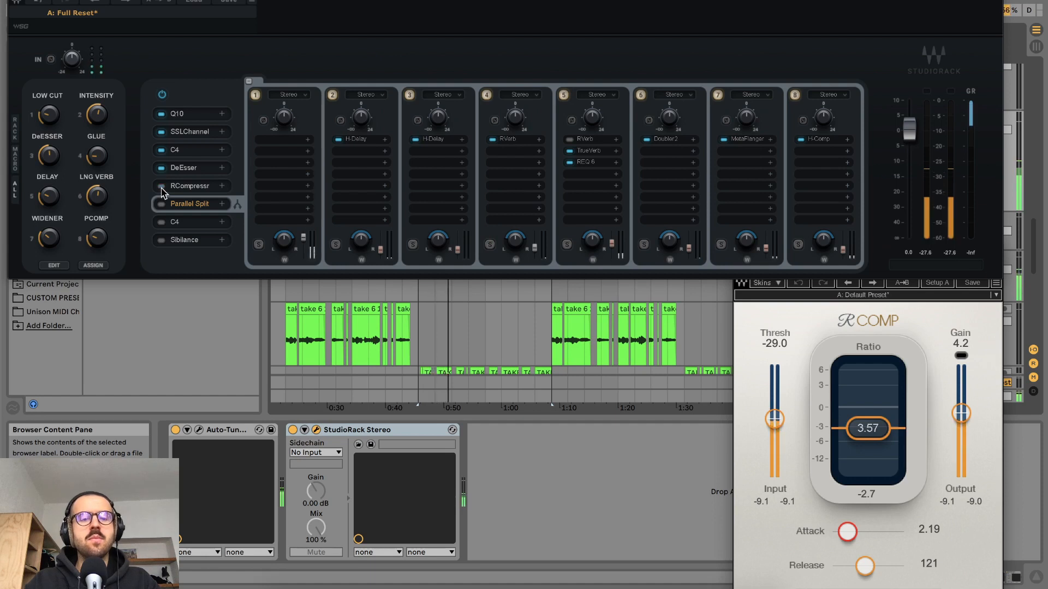
left_click(161, 189)
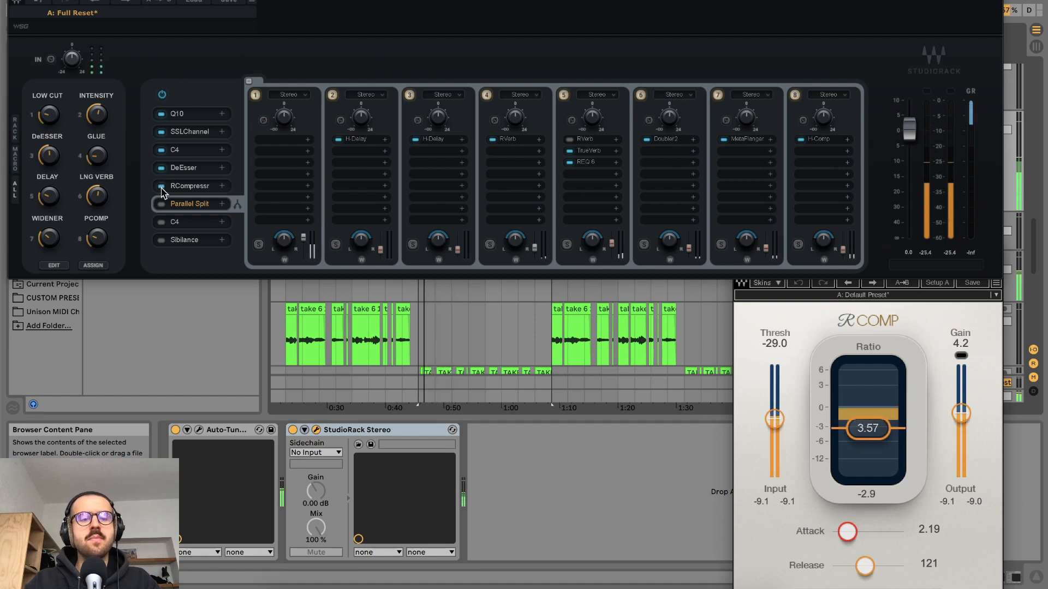
Step: Bring the whole RCompressor window into view and play the verse to watch its gain reduction
left_click(827, 285)
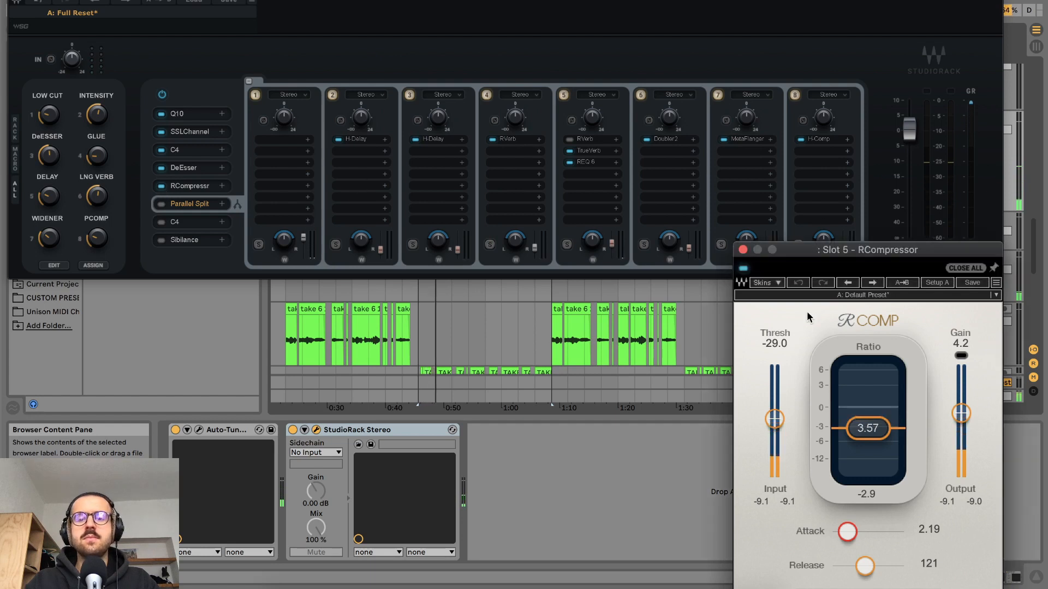
left_click_drag(828, 256, 647, 198)
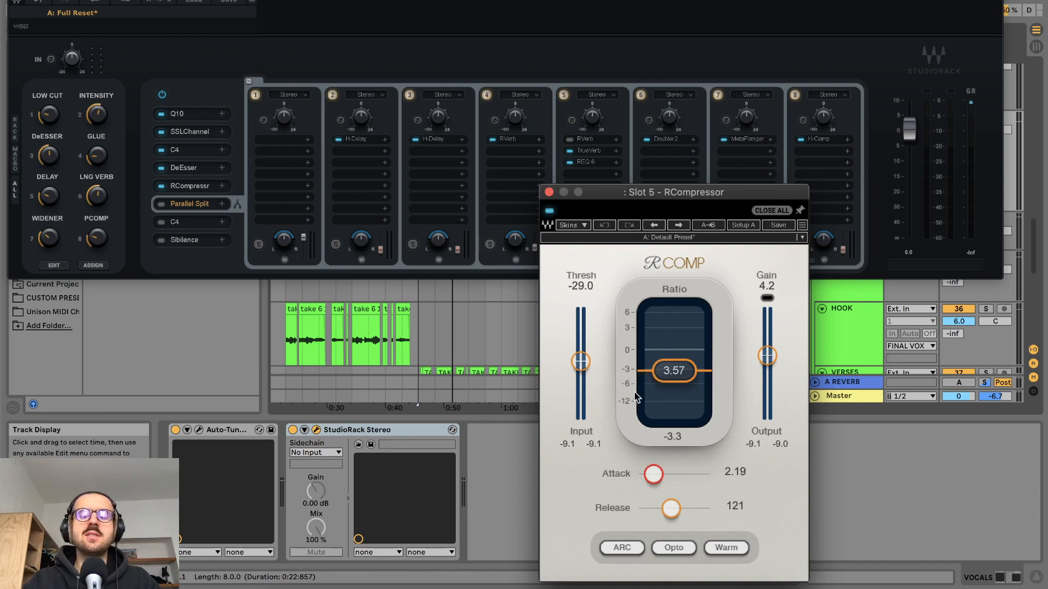
key("space")
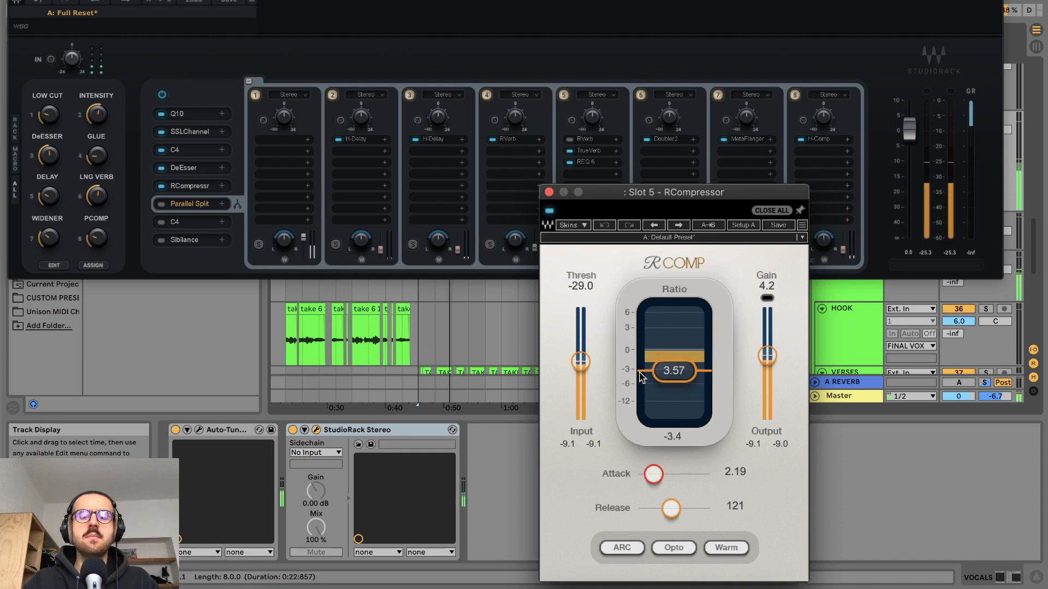
key("space")
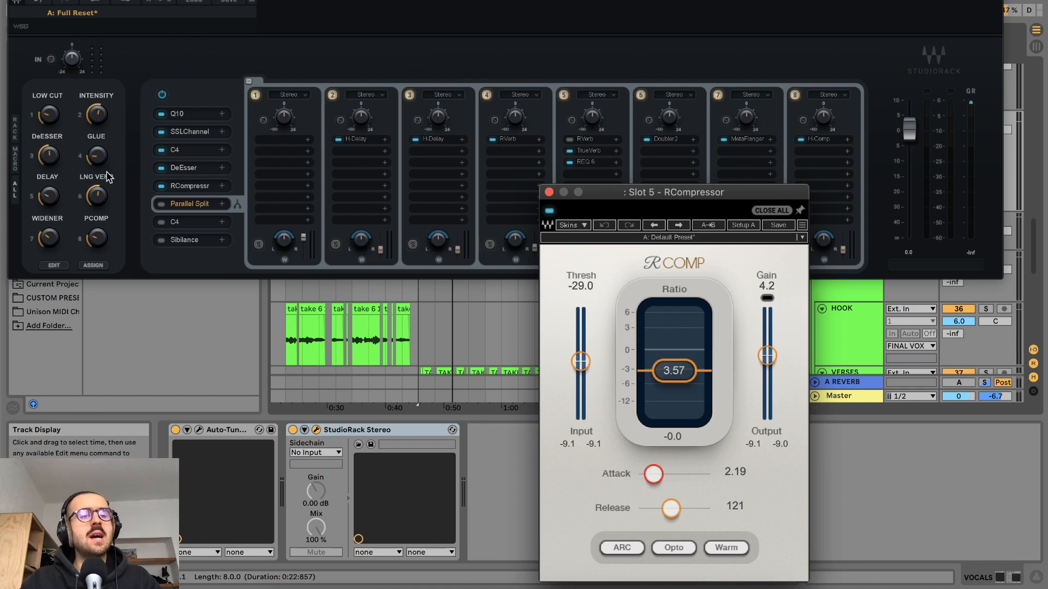
Step: Sweep the Glue macro between 500 and 0.50 while playing the verse, and settle the RCompressor attack at 4.20
left_click(95, 159)
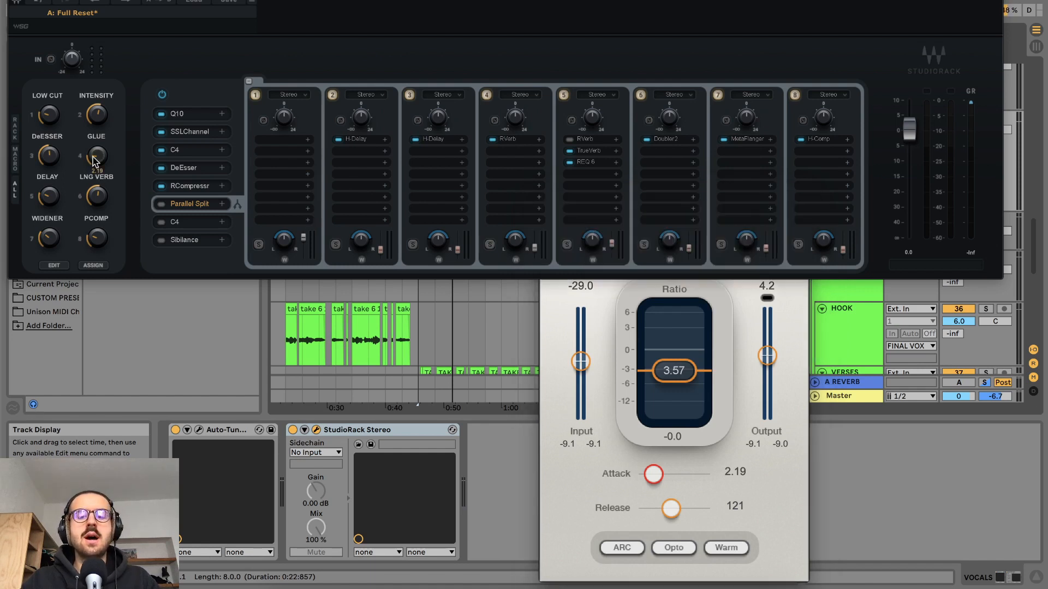
mouse_move(96, 158)
left_mouse_down()
mouse_move(96, 131)
mouse_move(100, 169)
left_mouse_up()
left_click_drag(100, 162, 94, 137)
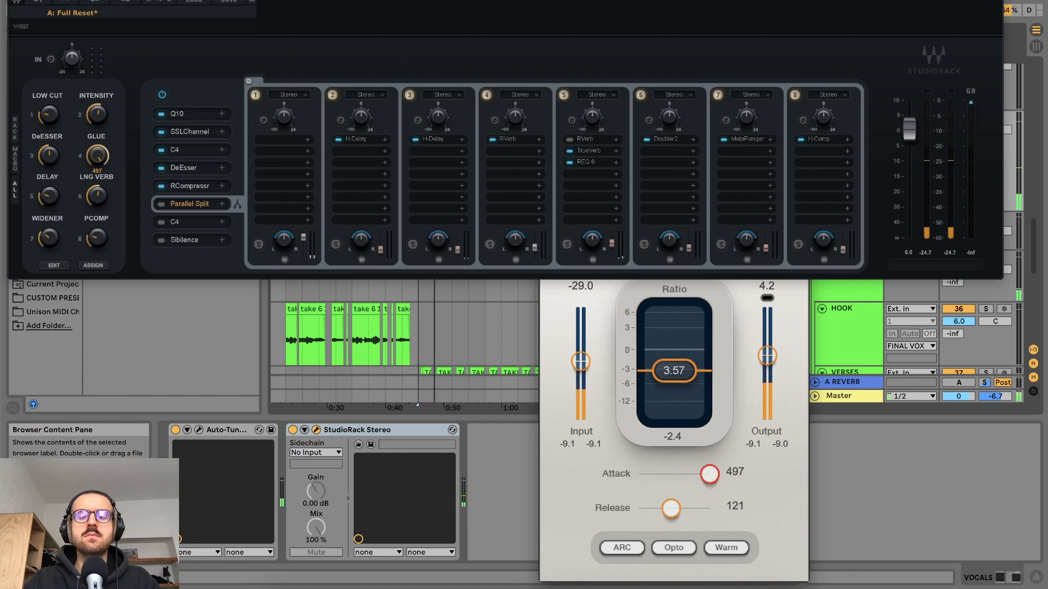
key("space")
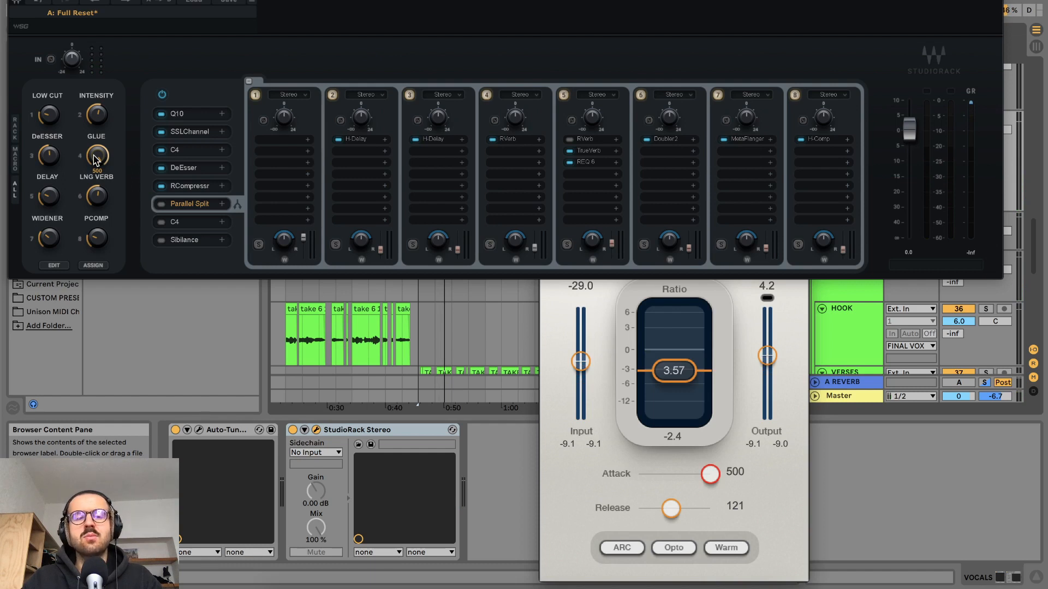
left_click_drag(95, 159, 95, 207)
key("space")
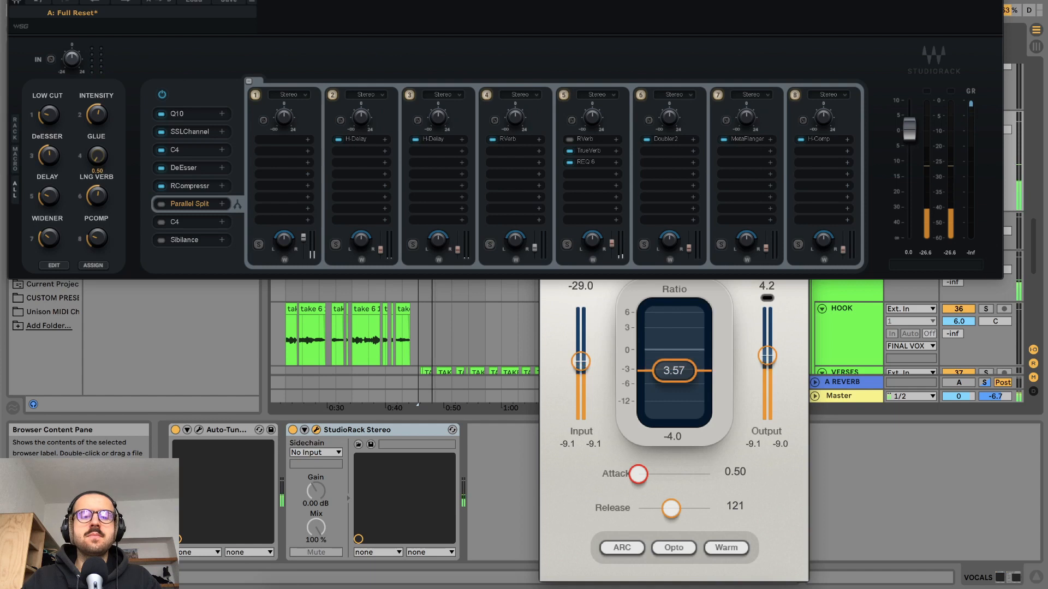
left_click_drag(100, 163, 99, 159)
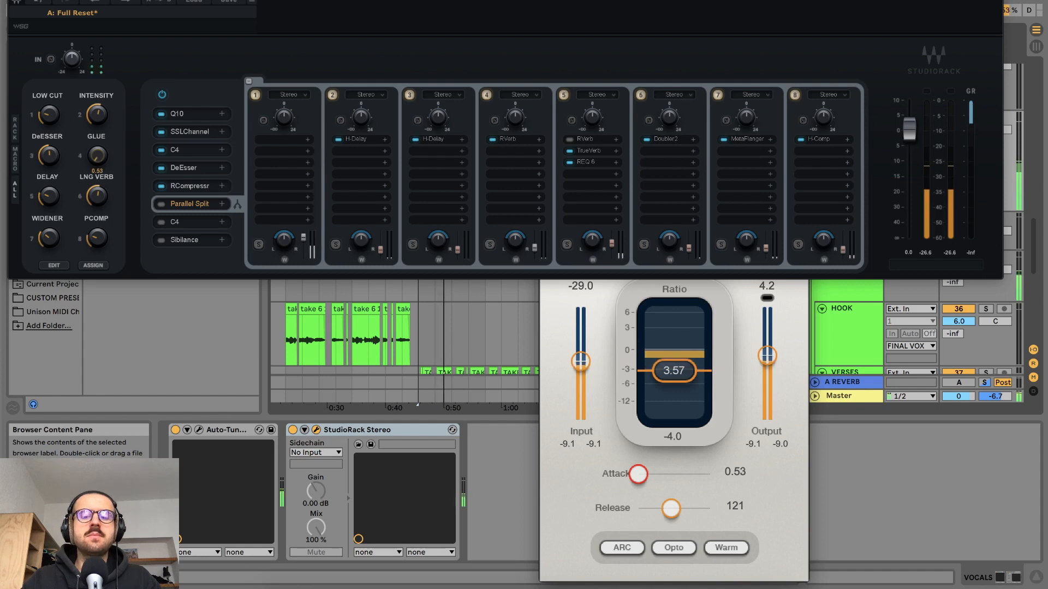
key("space")
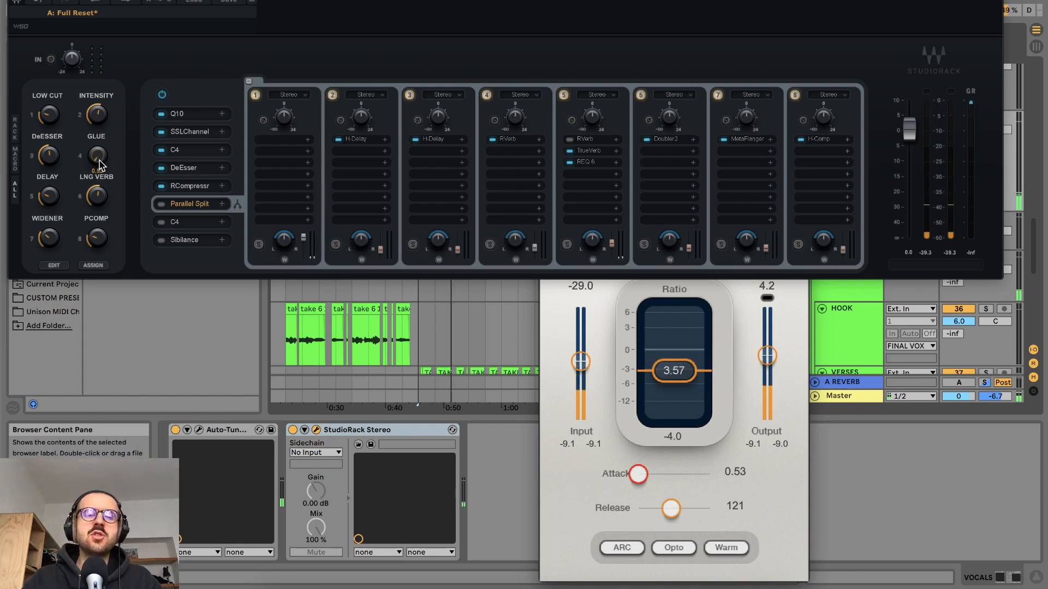
mouse_move(99, 158)
left_mouse_down()
mouse_move(99, 141)
mouse_move(100, 152)
left_mouse_up()
key("space")
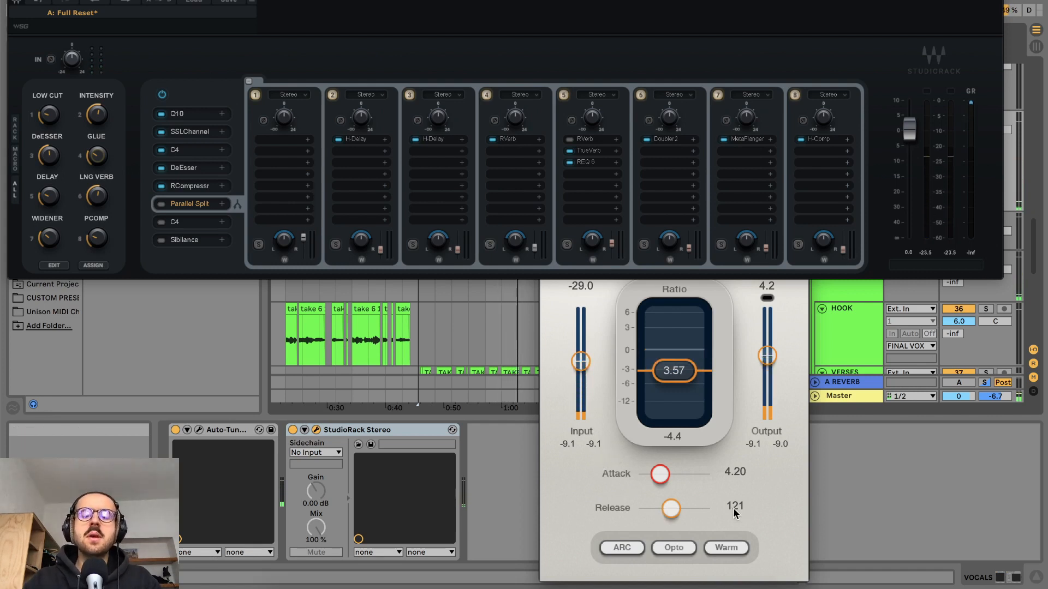
Step: Set the RCompressor release to 116 and close the plug-in
left_click(600, 500)
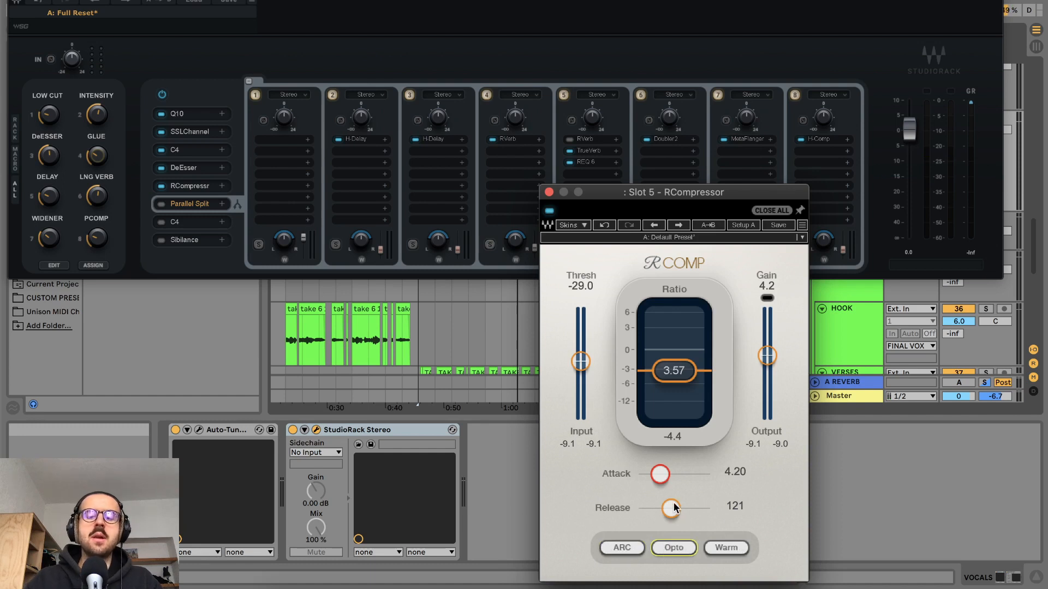
left_click_drag(669, 506, 673, 508)
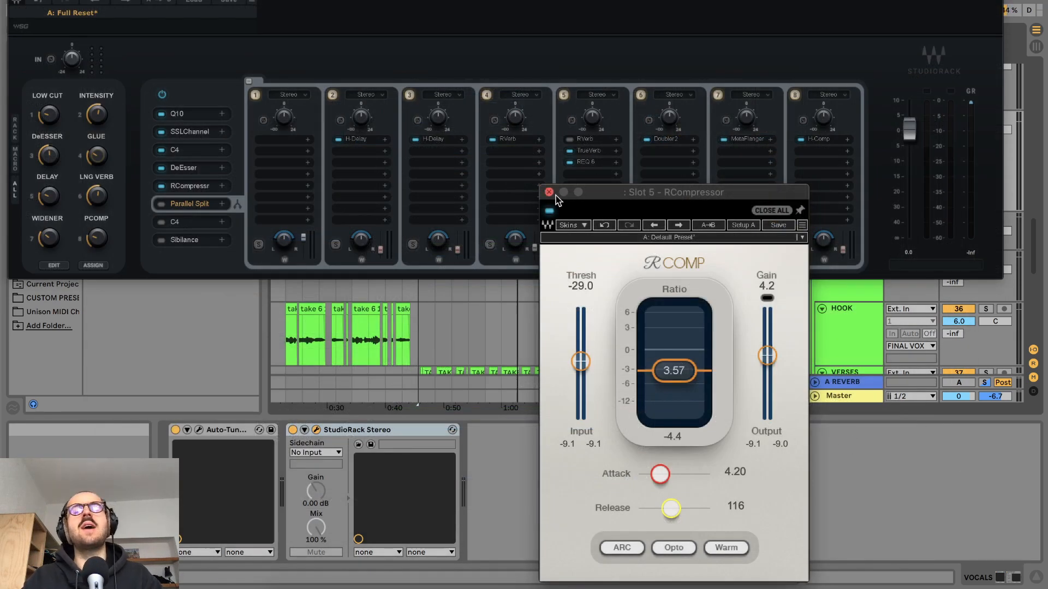
left_click(549, 192)
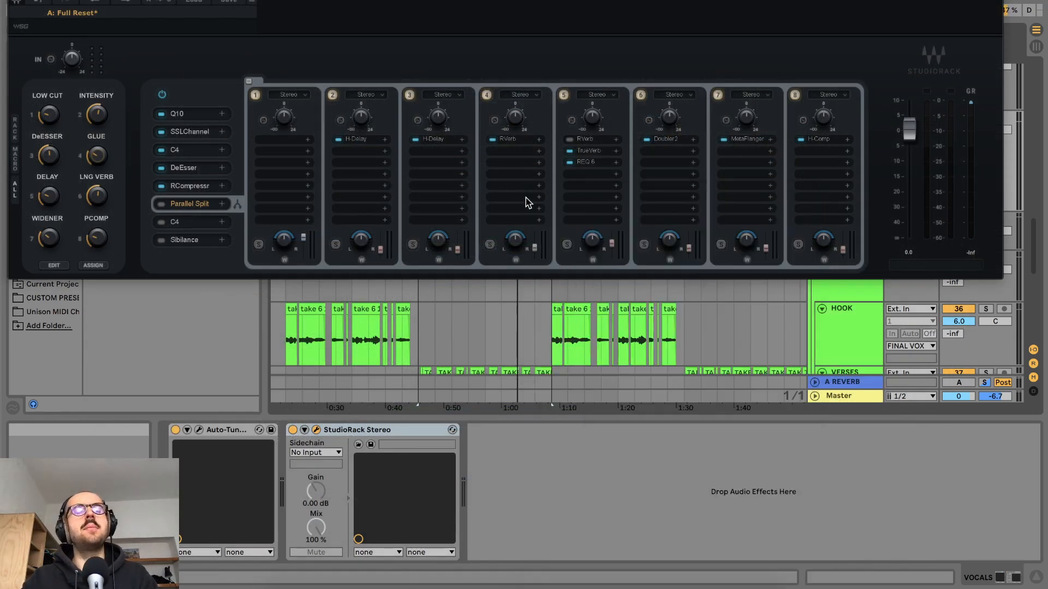
Step: Select the Parallel Split slot and turn off parallel chains 4 to 8, keeping chains 1 to 3 active
left_click(204, 206)
left_click(207, 204)
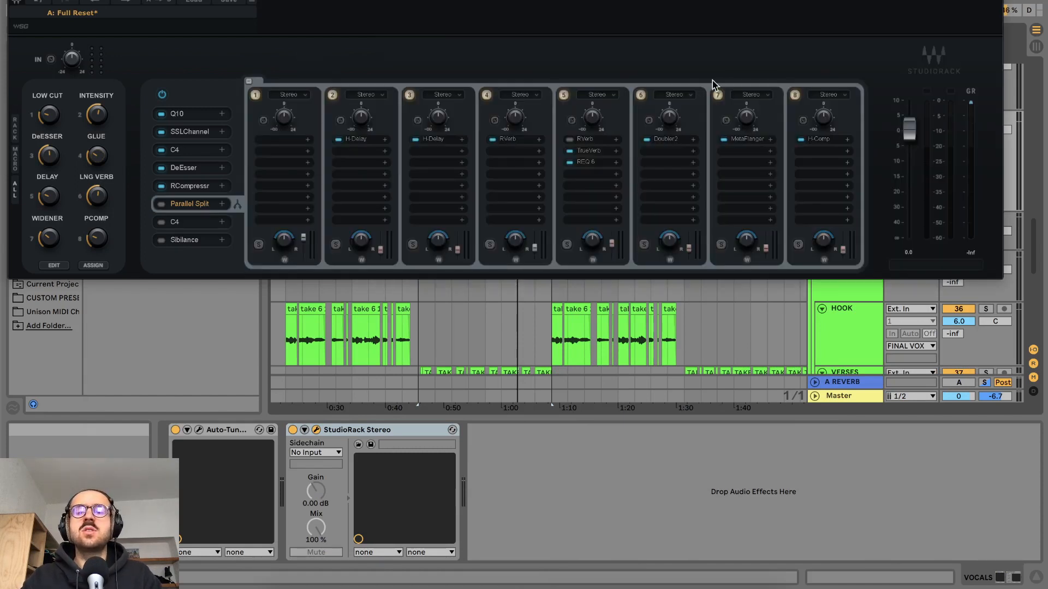
left_click(796, 96)
left_click(717, 97)
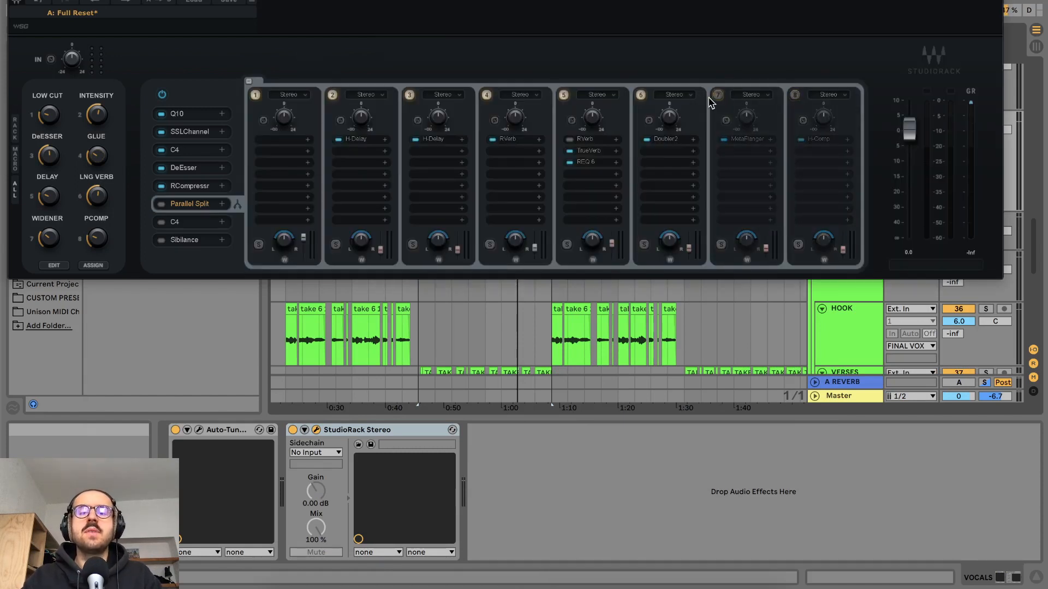
left_click(641, 96)
left_click(564, 96)
left_click(486, 96)
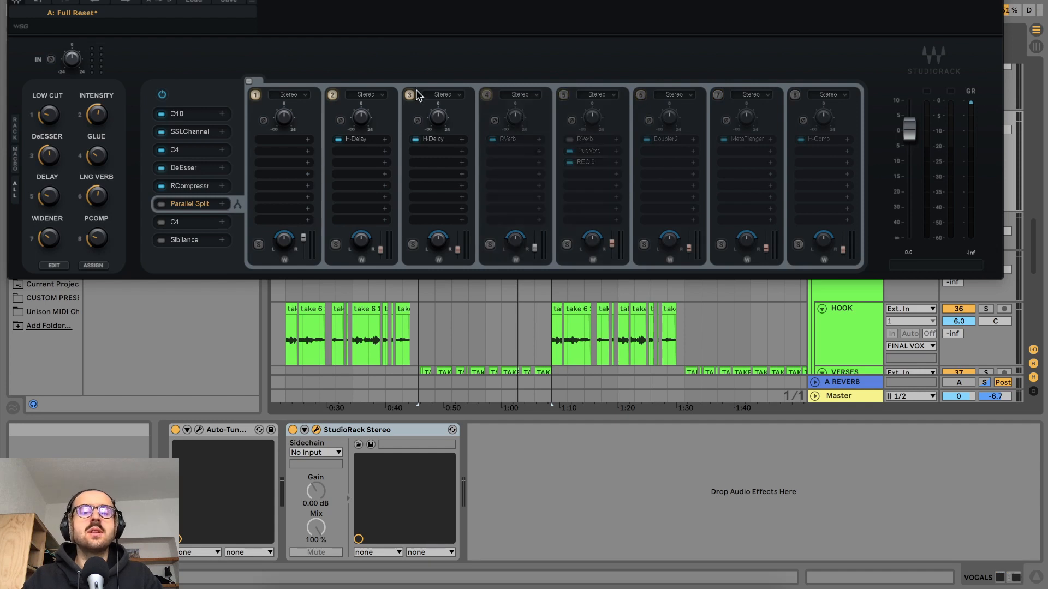
left_click(410, 95)
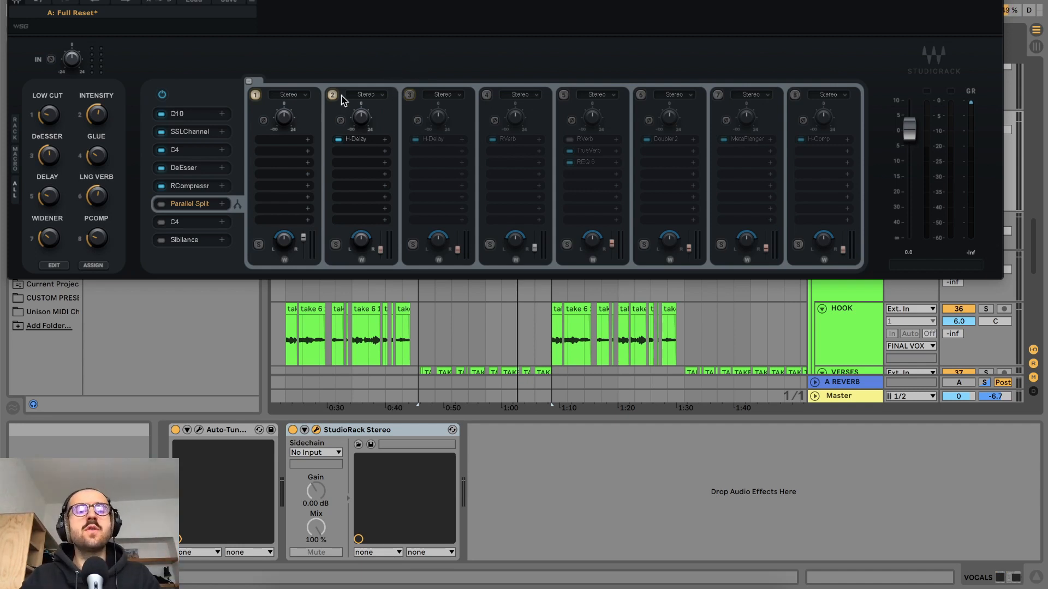
left_click(409, 95)
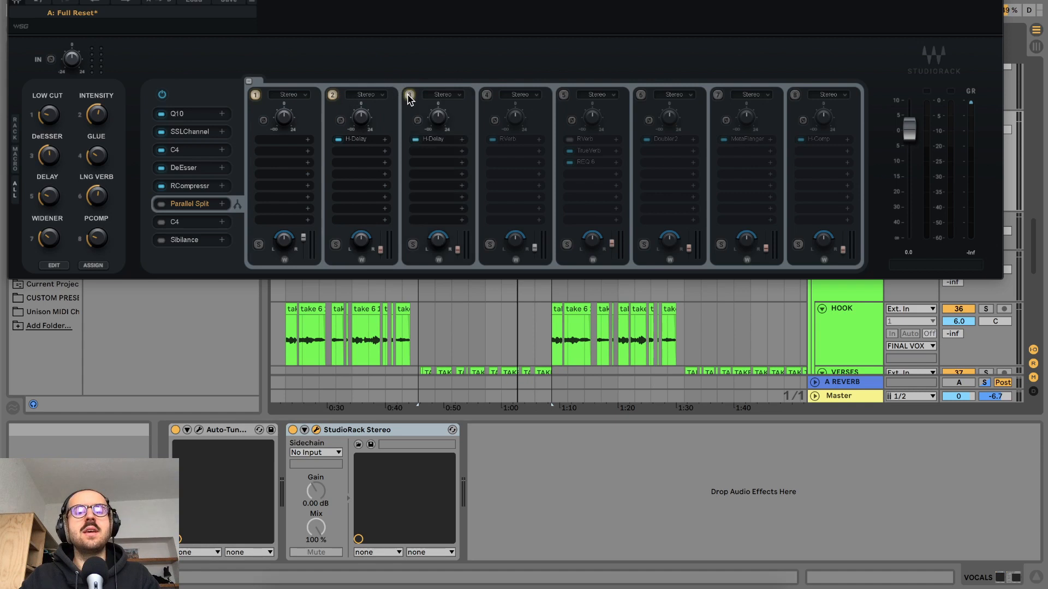
Step: Open the H-Delay plug-ins in parallel chains 2 and 3 to review their delay settings, closing each one
left_click(356, 140)
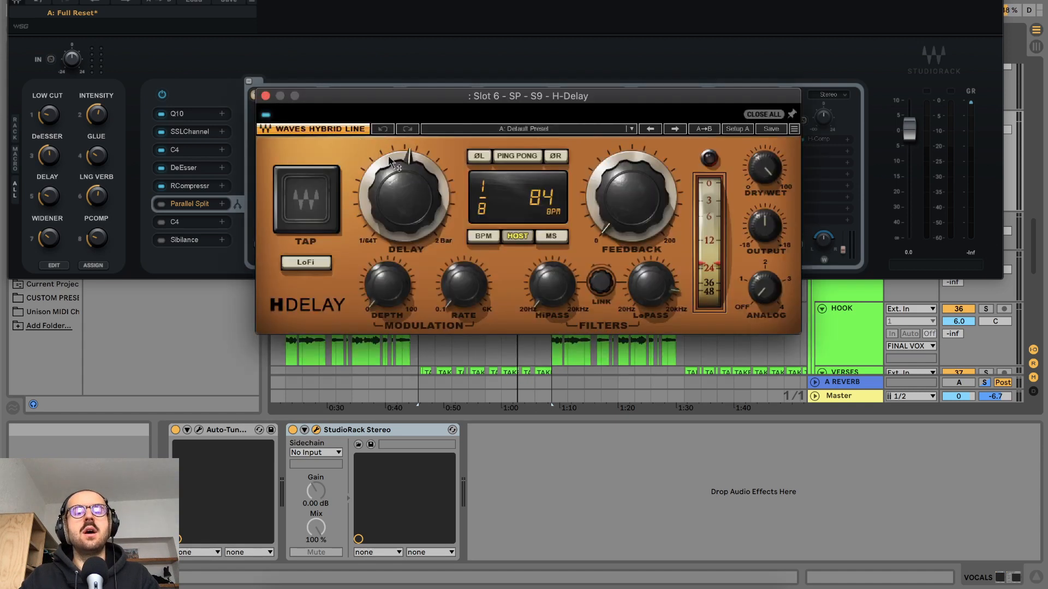
left_click(266, 96)
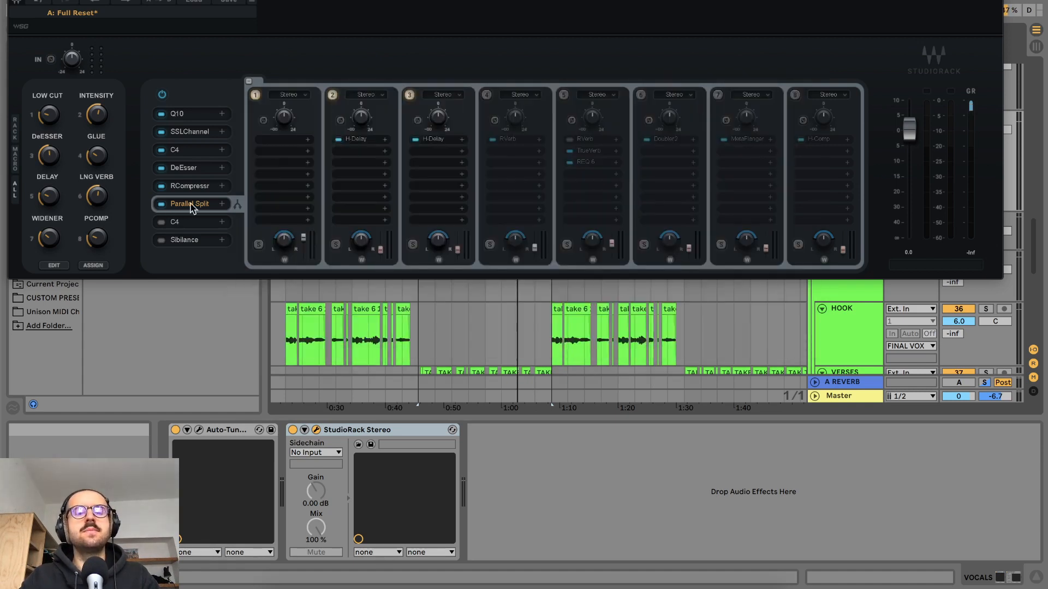
left_click(430, 140)
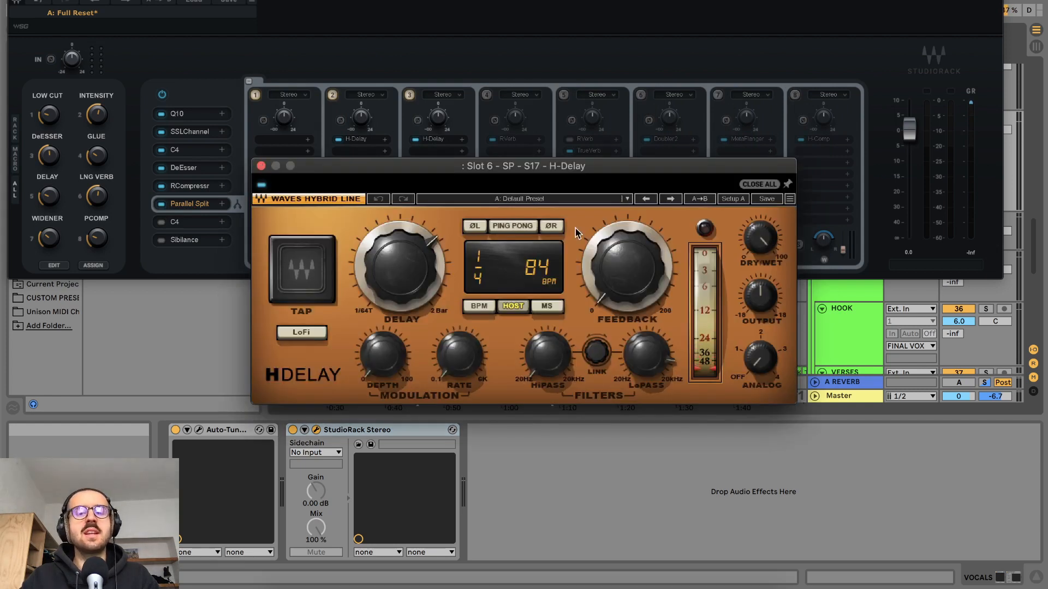
left_click_drag(543, 166, 560, 121)
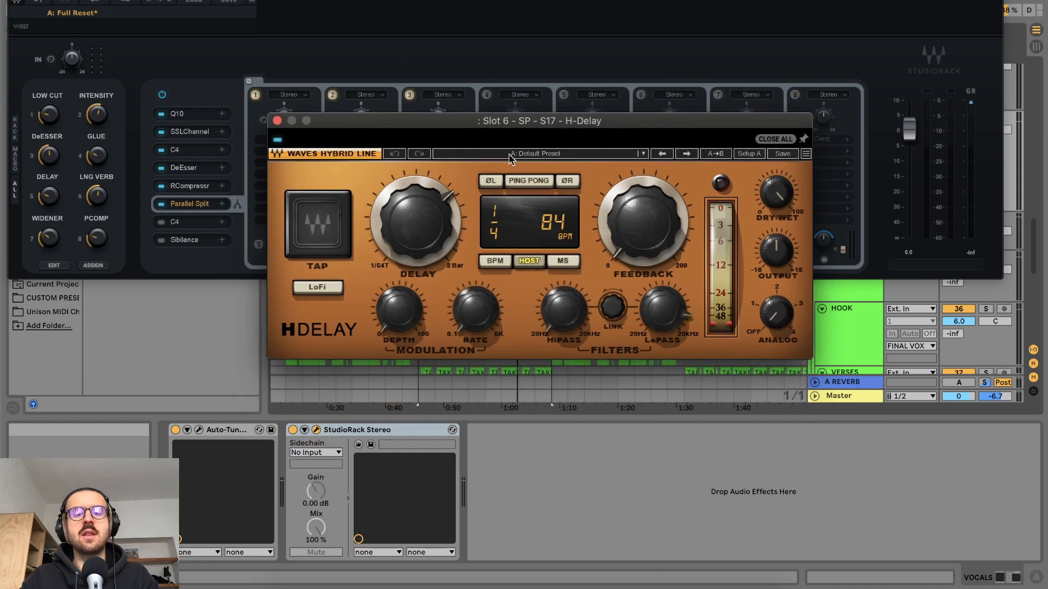
left_click(277, 121)
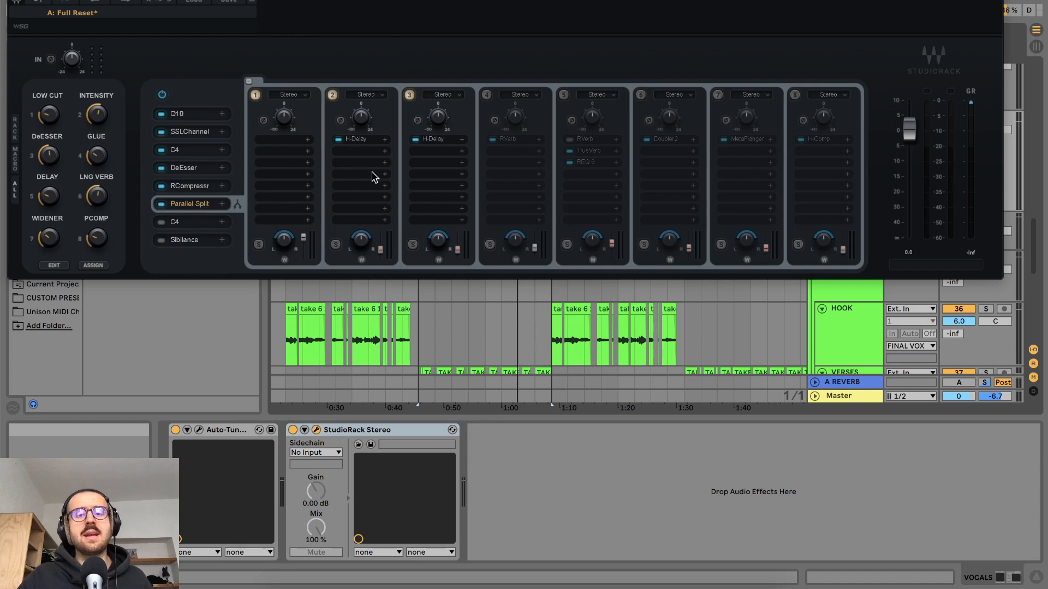
left_click(845, 328)
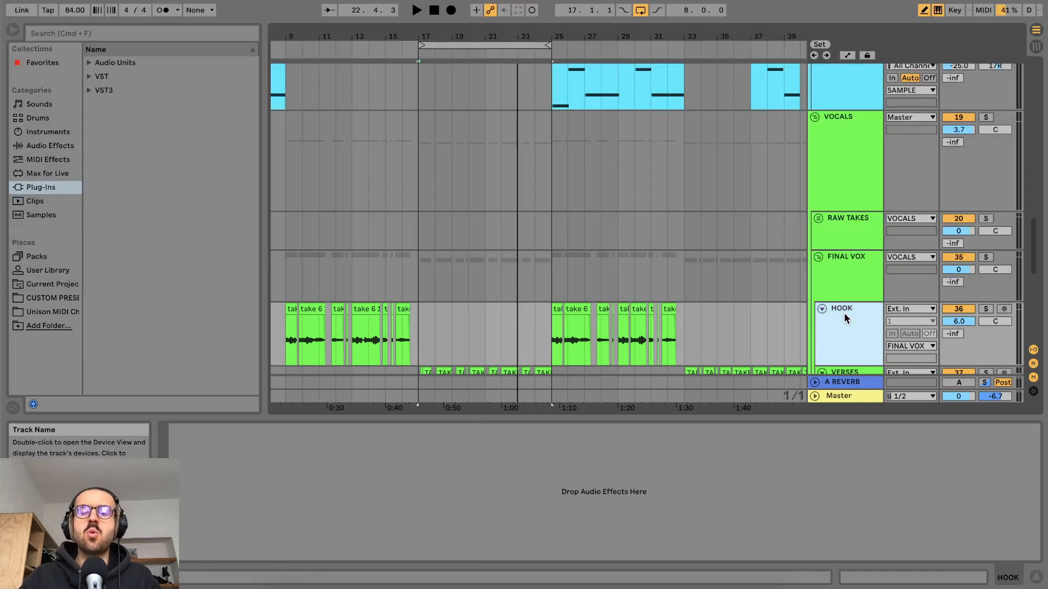
scroll(845, 322, "down", 8)
right_click(841, 364)
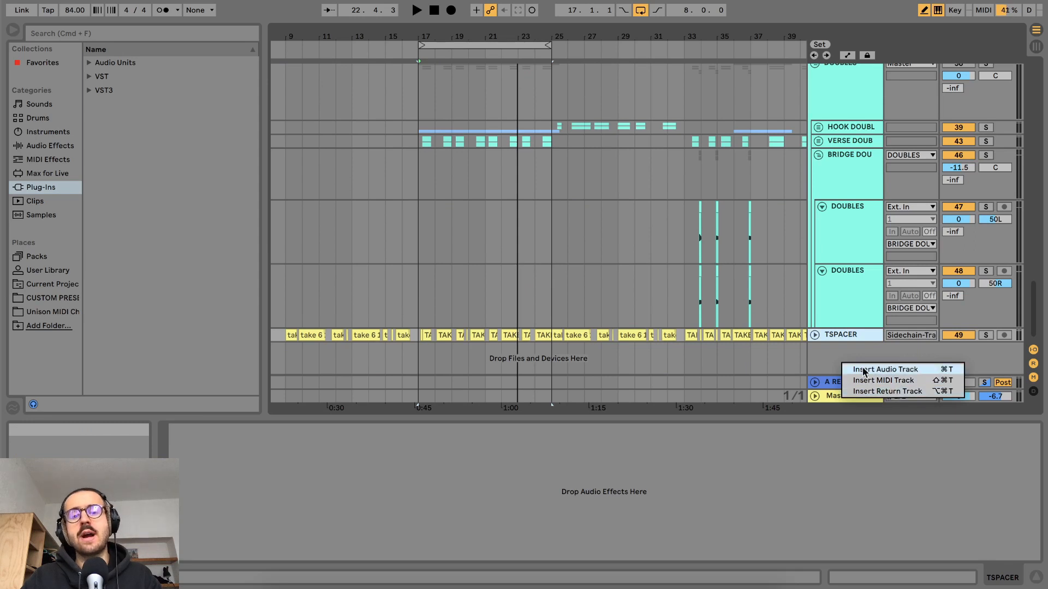
key("Escape")
left_click(568, 582)
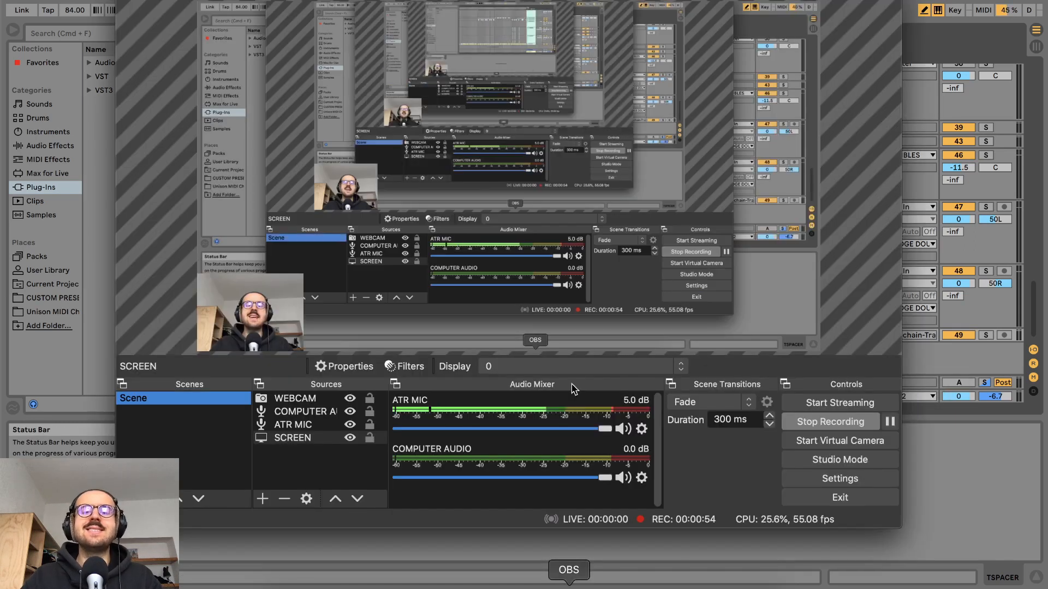
key("super+Tab")
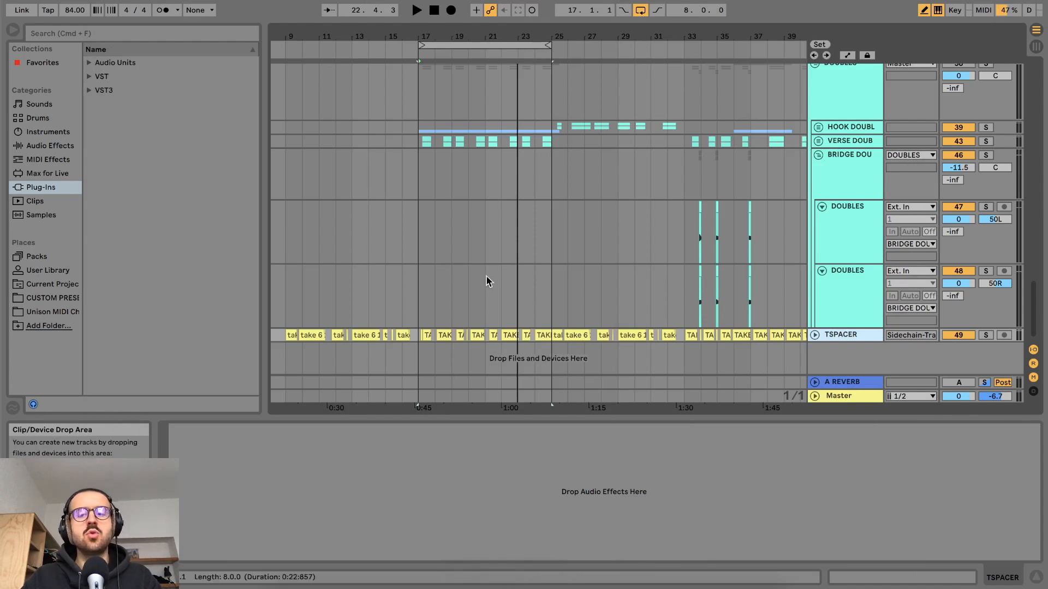
Step: Select the VOCALS group to bring its StudioRack back, and try the Delay macro
scroll(552, 286, "up", 15)
left_click(828, 228)
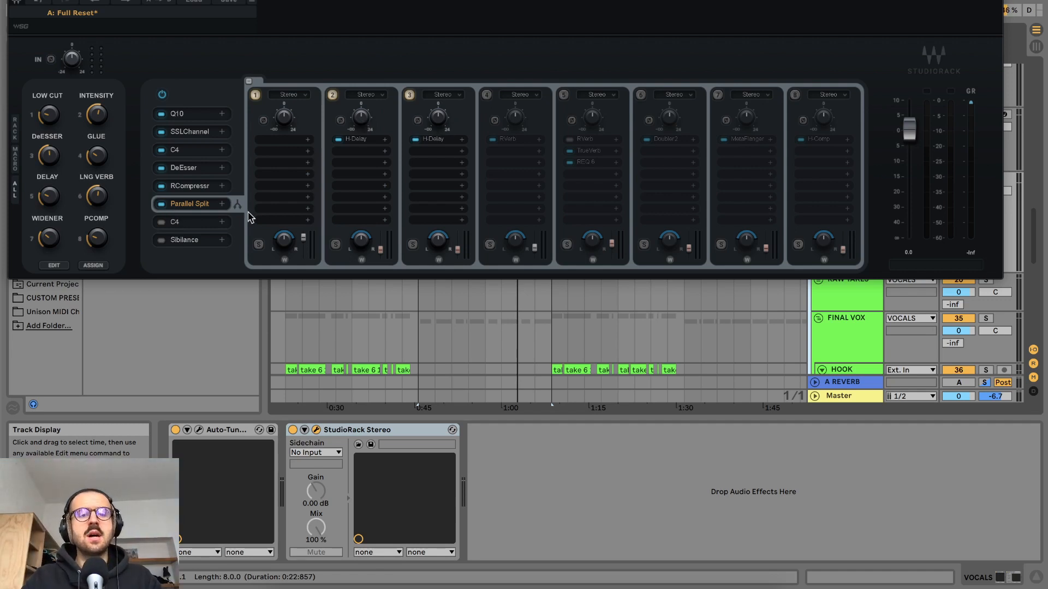
left_click_drag(49, 200, 50, 172)
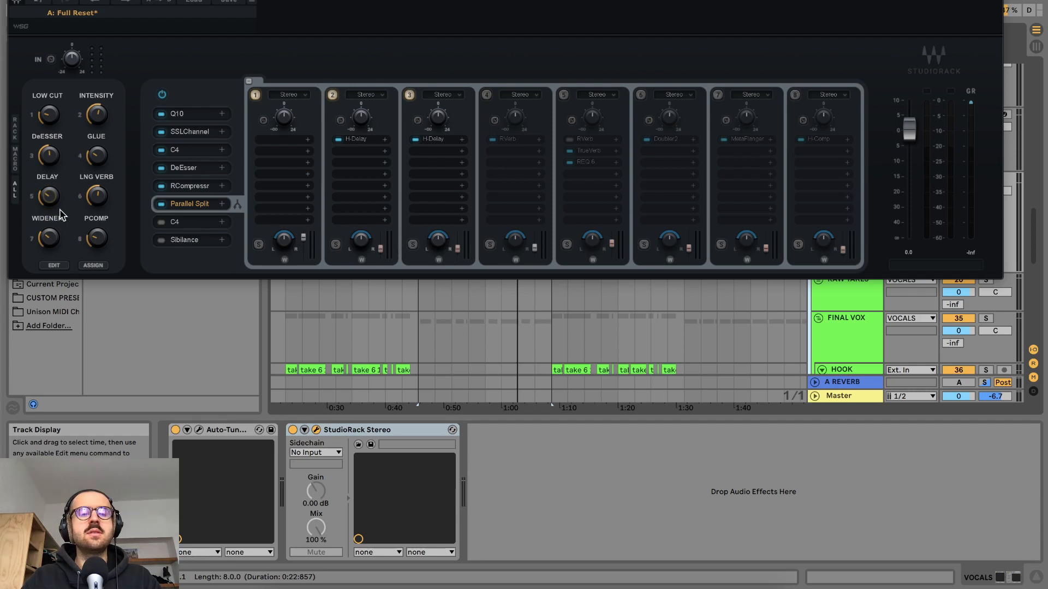
Step: Solo the VOCALS group and audition the vocal delays with the StudioRack Delay macro raised to 1000
left_click_drag(594, 0, 623, 290)
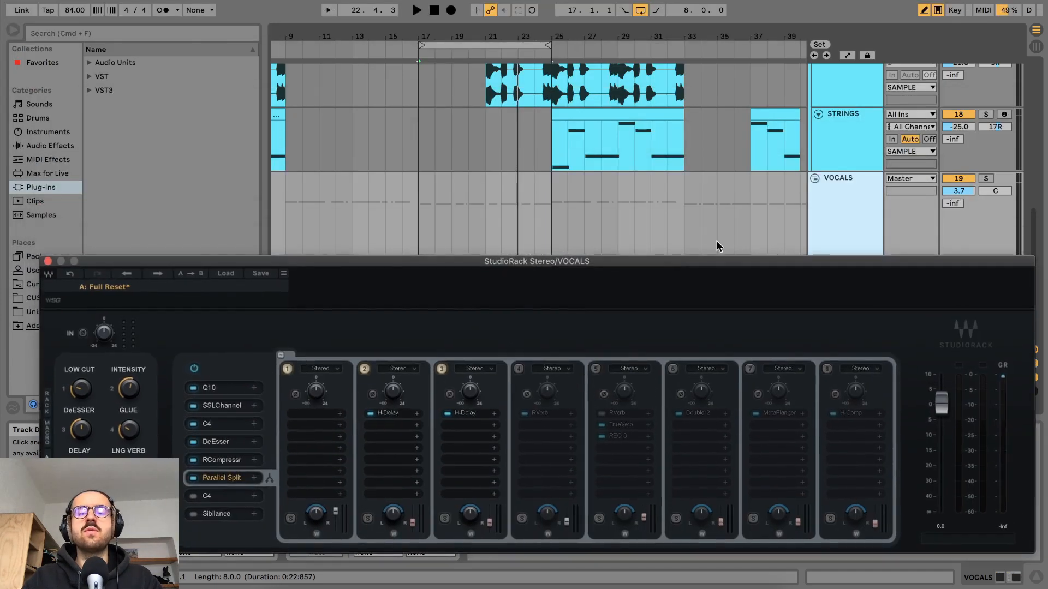
left_click(985, 178)
left_click_drag(931, 297, 926, 0)
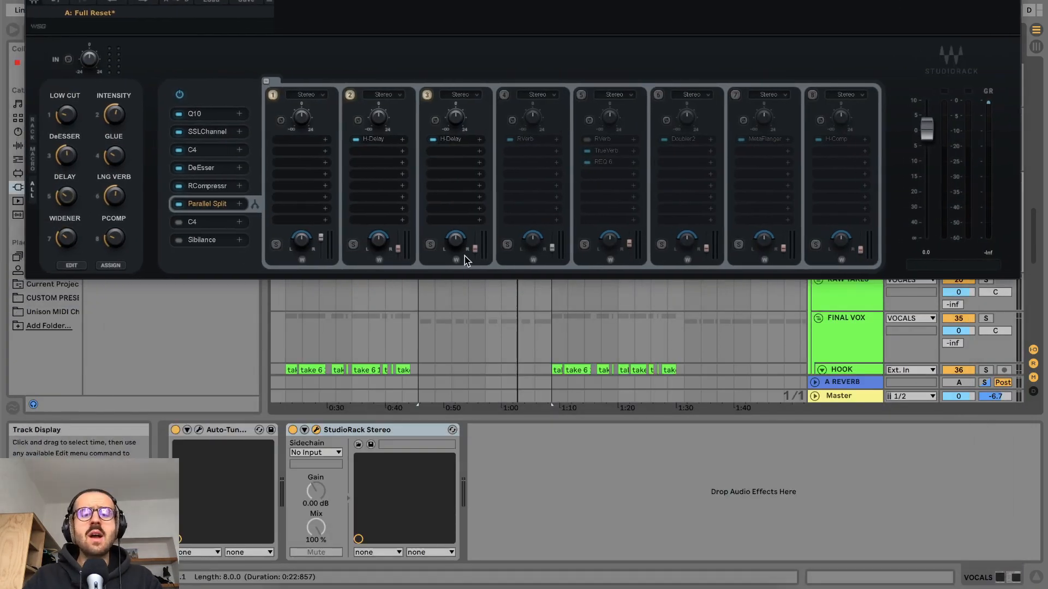
left_click_drag(67, 196, 66, 180)
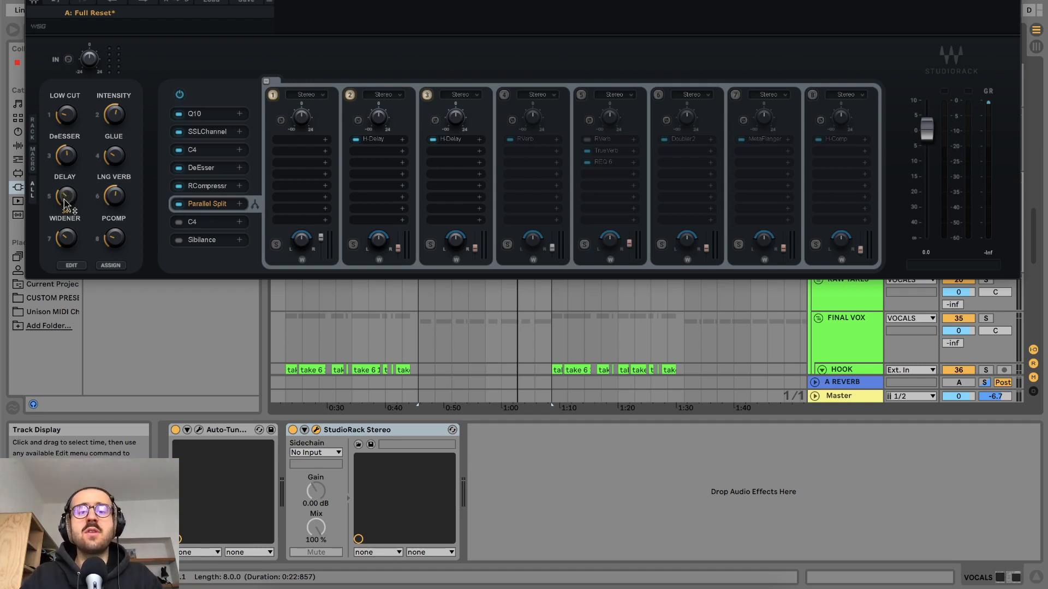
left_click_drag(66, 195, 66, 174)
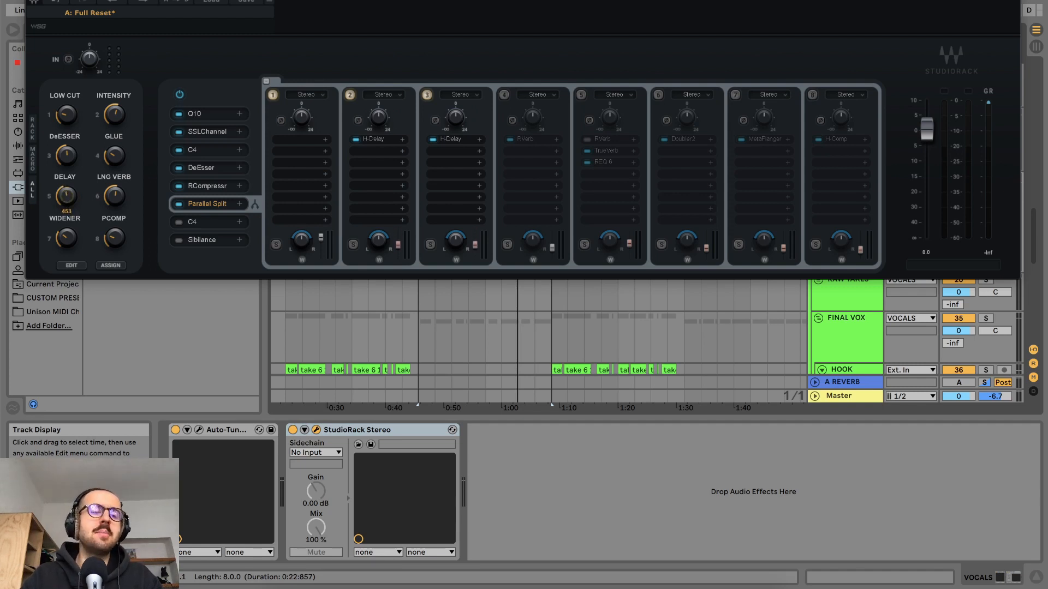
left_click_drag(66, 195, 66, 175)
key("space")
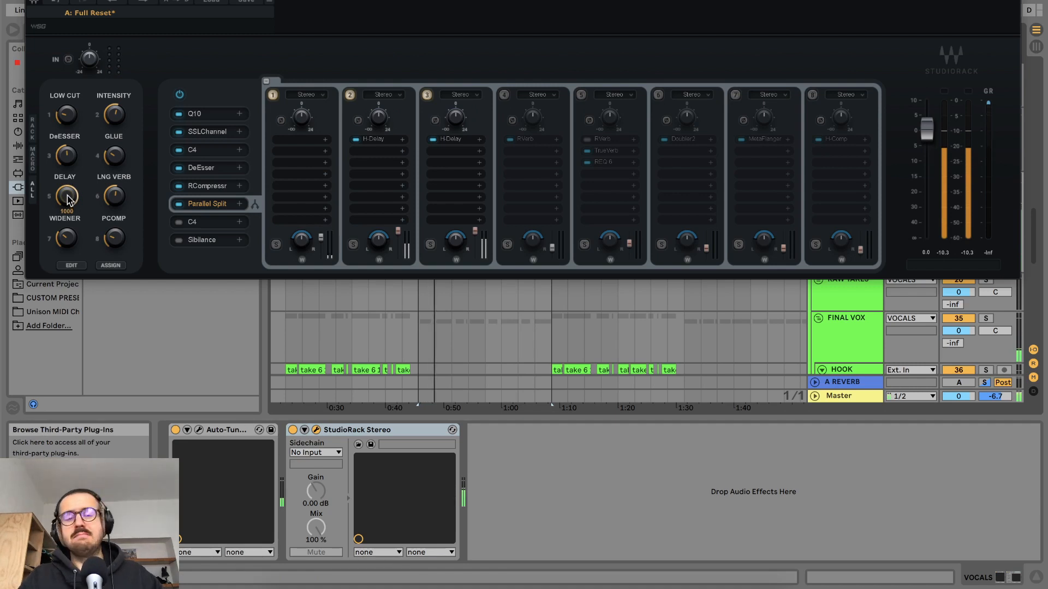
key("XF86AudioRaiseVolume")
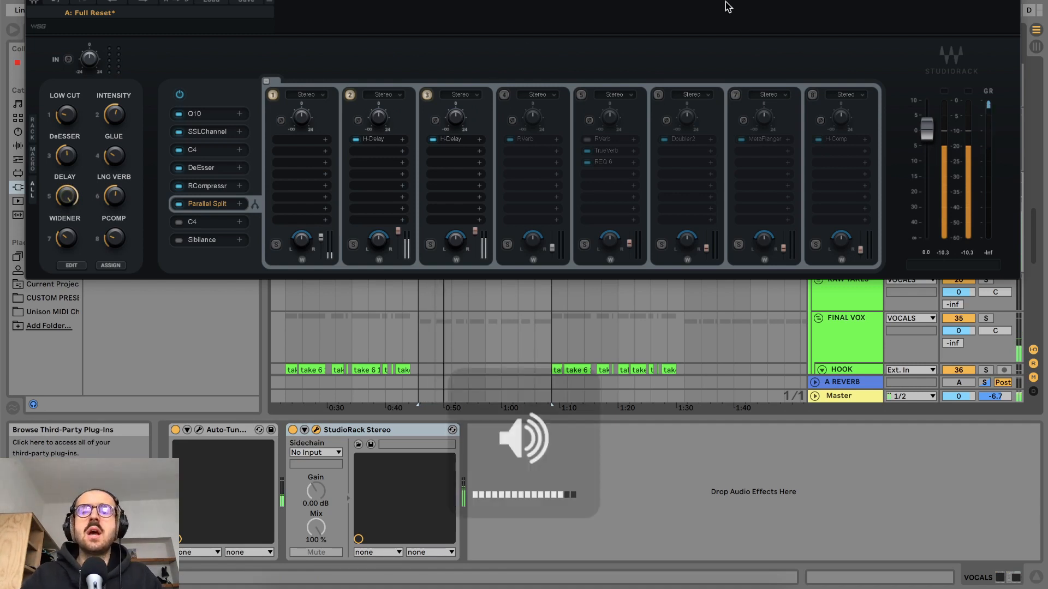
Step: Unsolo the VOCALS group and play the full mix while sweeping the Delay macro back down to a low setting
left_click_drag(752, 0, 741, 327)
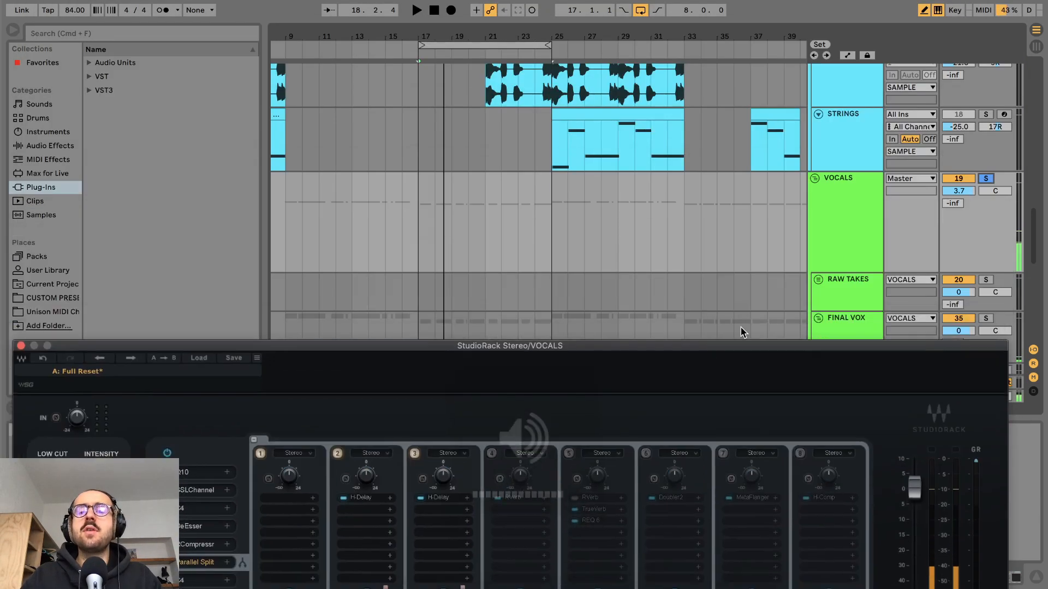
left_click(987, 179)
left_click(909, 343)
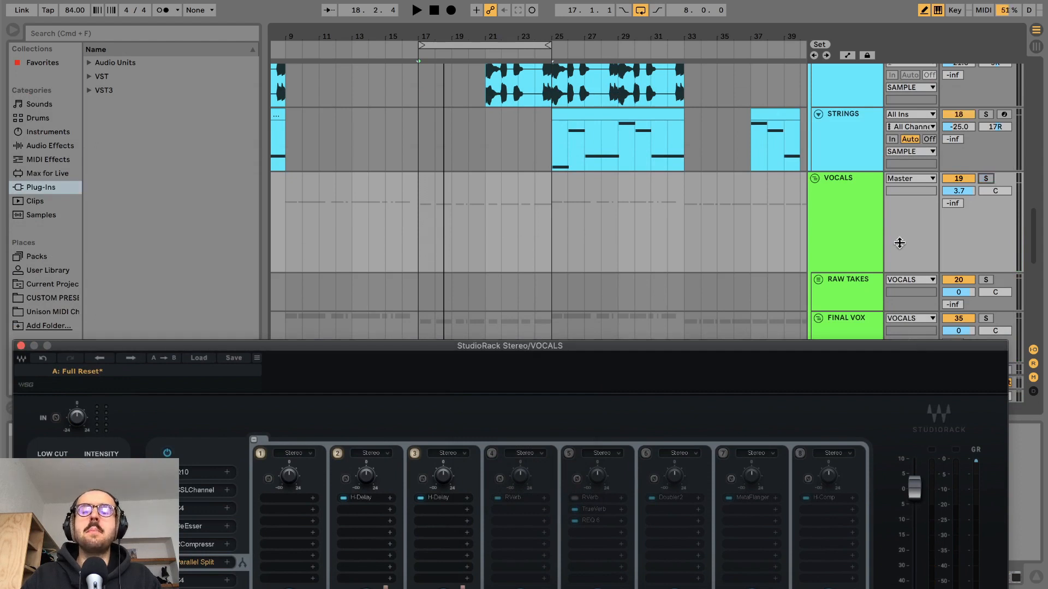
left_click_drag(878, 355, 916, 4)
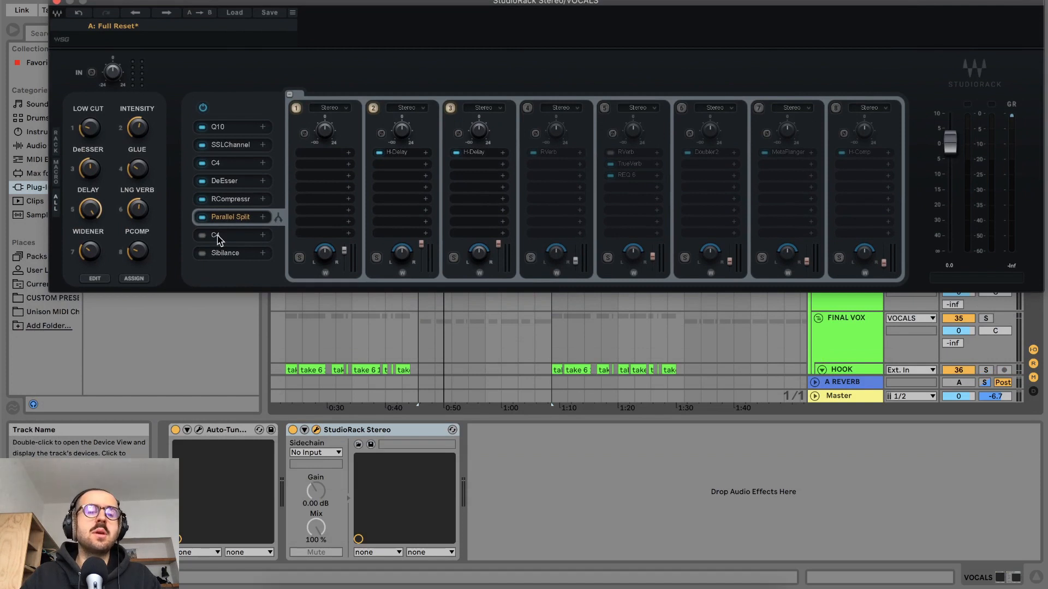
key("space")
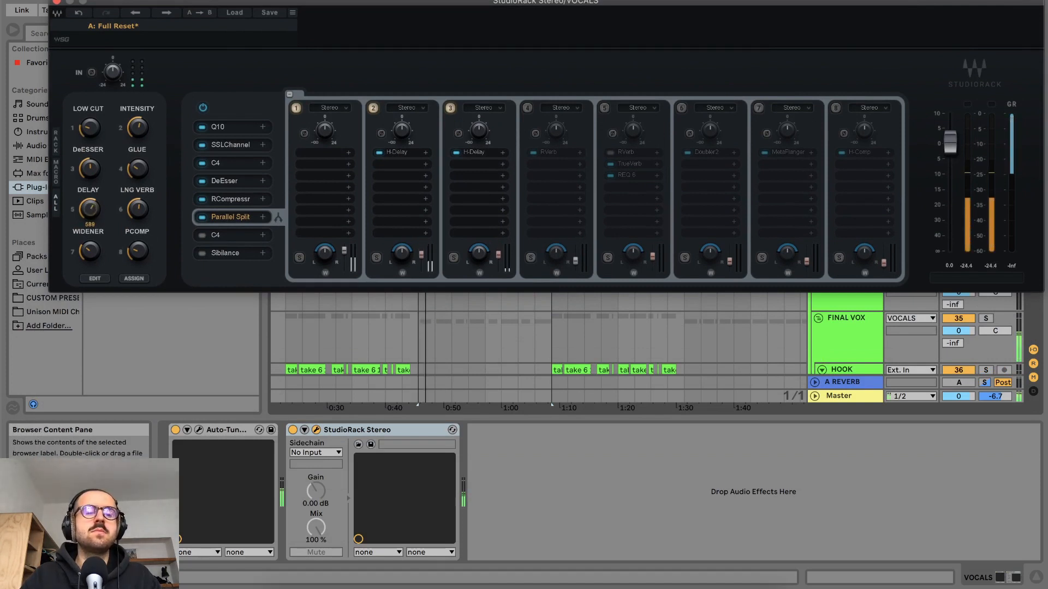
left_click_drag(84, 203, 91, 251)
key("XF86AudioRaiseVolume")
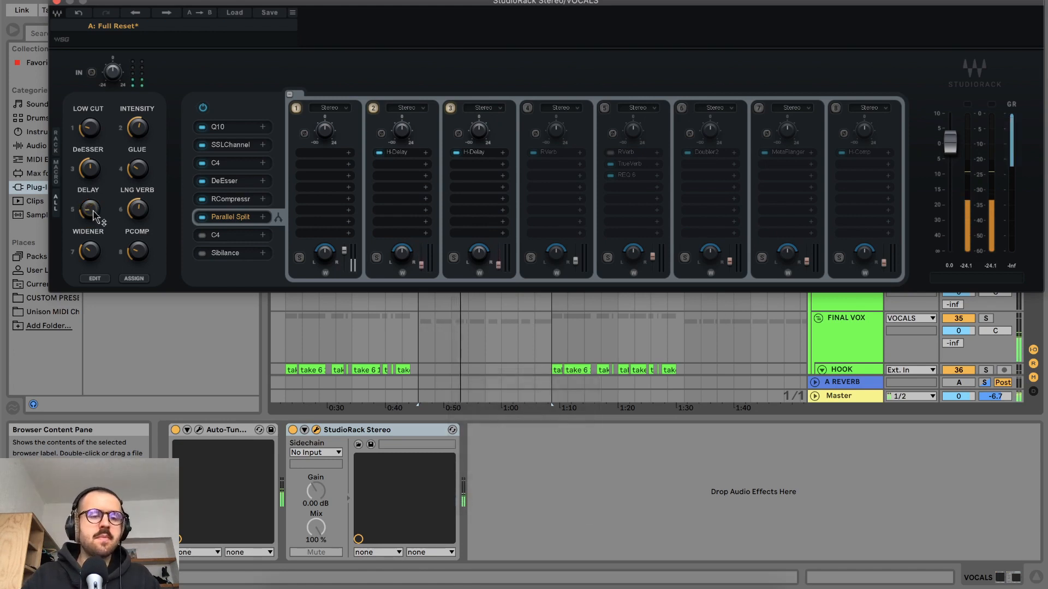
left_click_drag(93, 211, 91, 211)
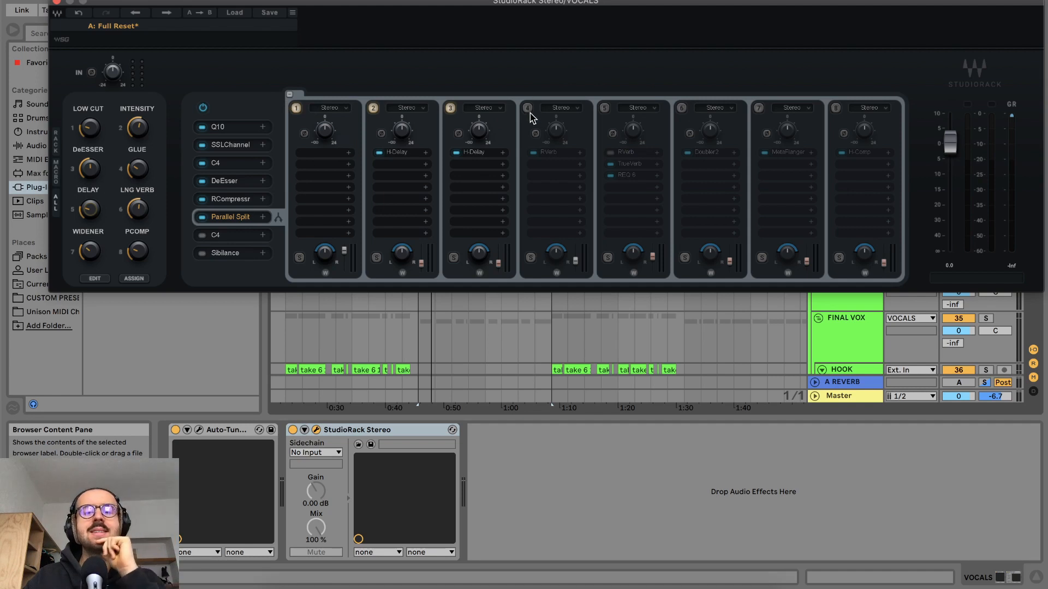
Step: Turn on parallel chain 4, leaving chain 5 off, and open its RVerb to review the Vocal Plate settings, closing it again
left_click(604, 108)
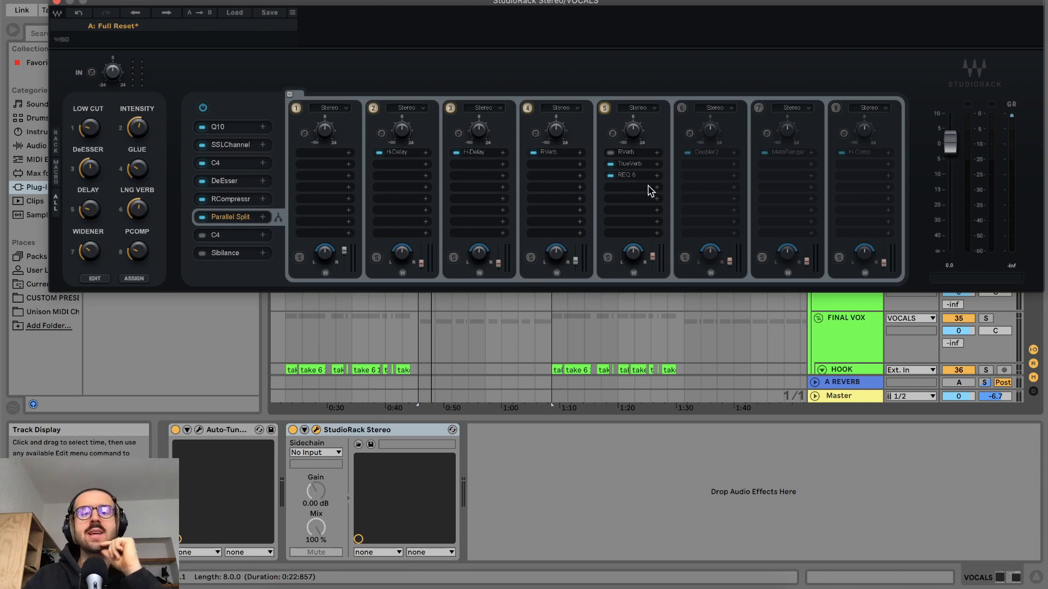
left_click(605, 108)
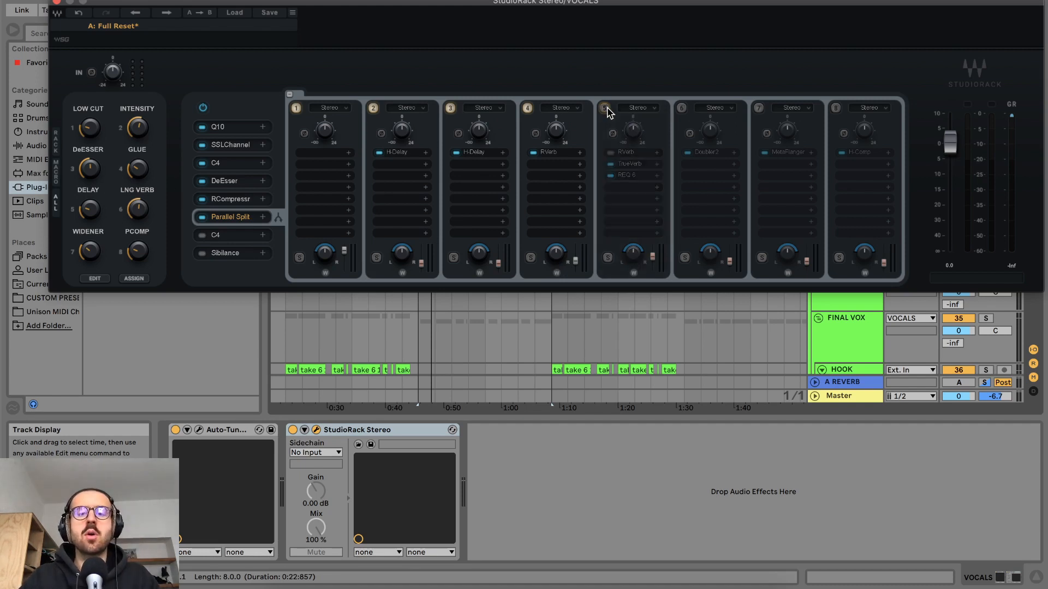
left_click(563, 152)
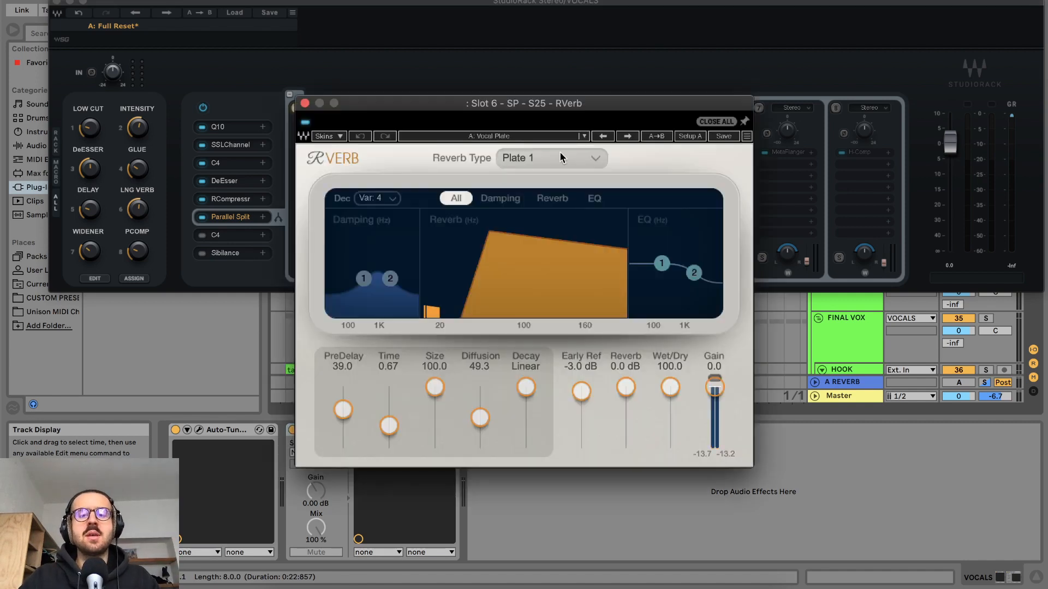
left_click(305, 103)
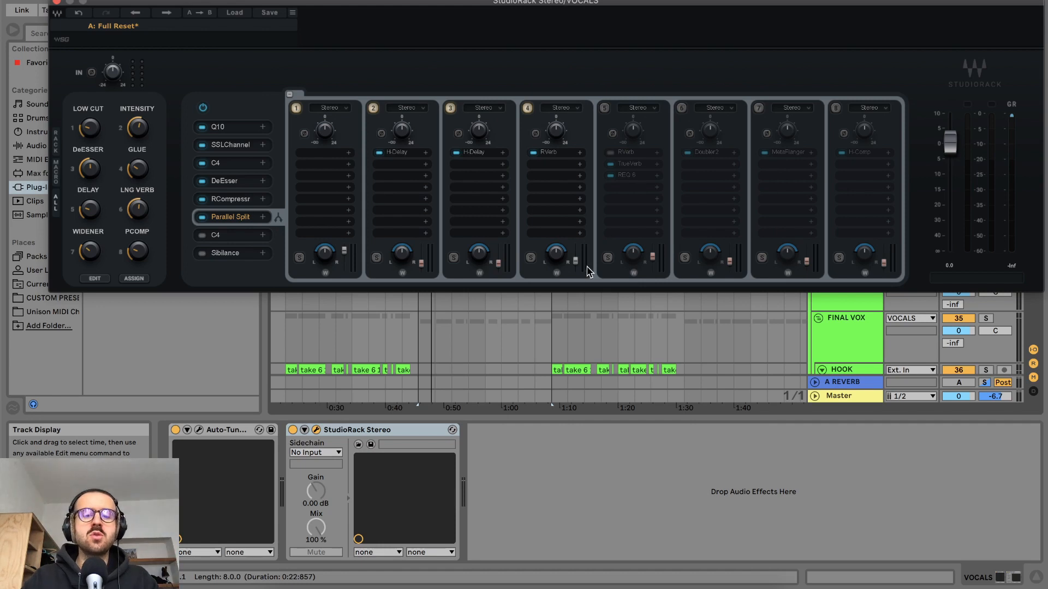
Step: Solo the VOCALS group and audition the chain 4 reverb by sweeping its fader and switching the chain off and on
left_click_drag(873, 2, 876, 261)
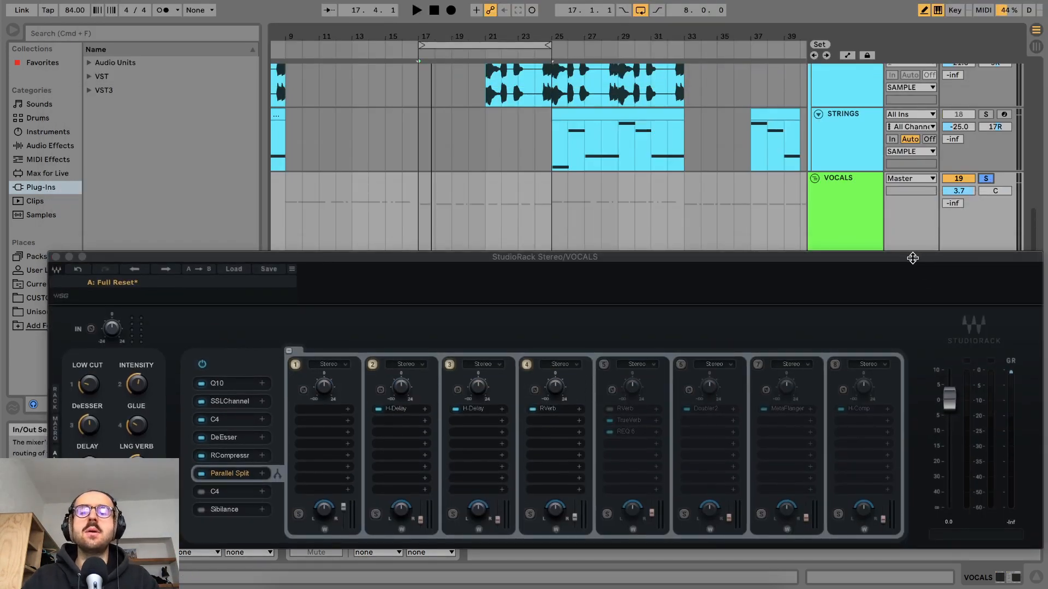
left_click_drag(915, 257, 892, 1)
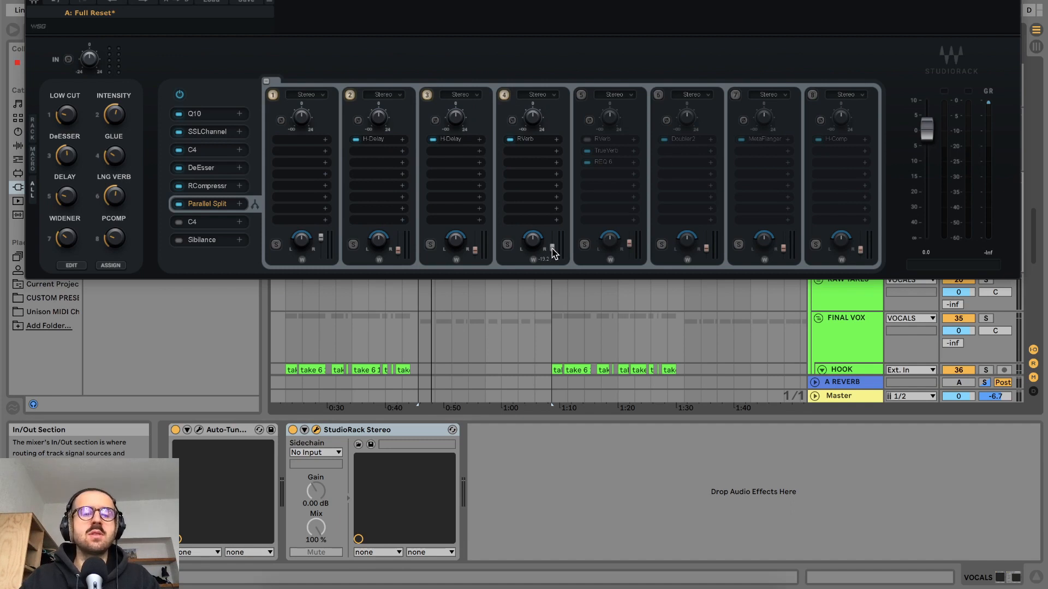
left_click_drag(552, 231, 552, 240)
key("space")
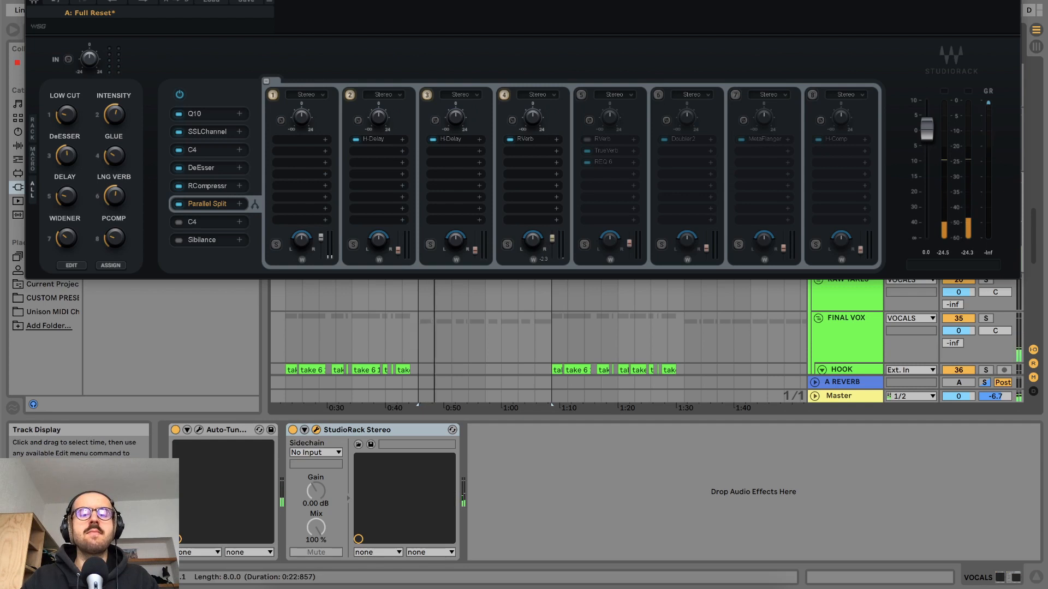
left_click_drag(552, 240, 552, 239)
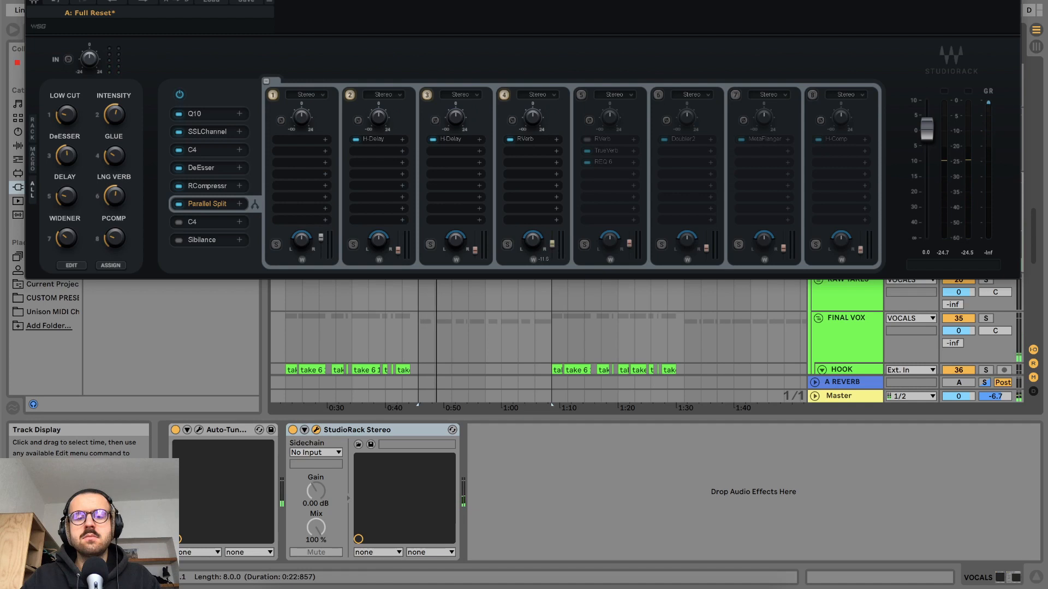
left_click(505, 96)
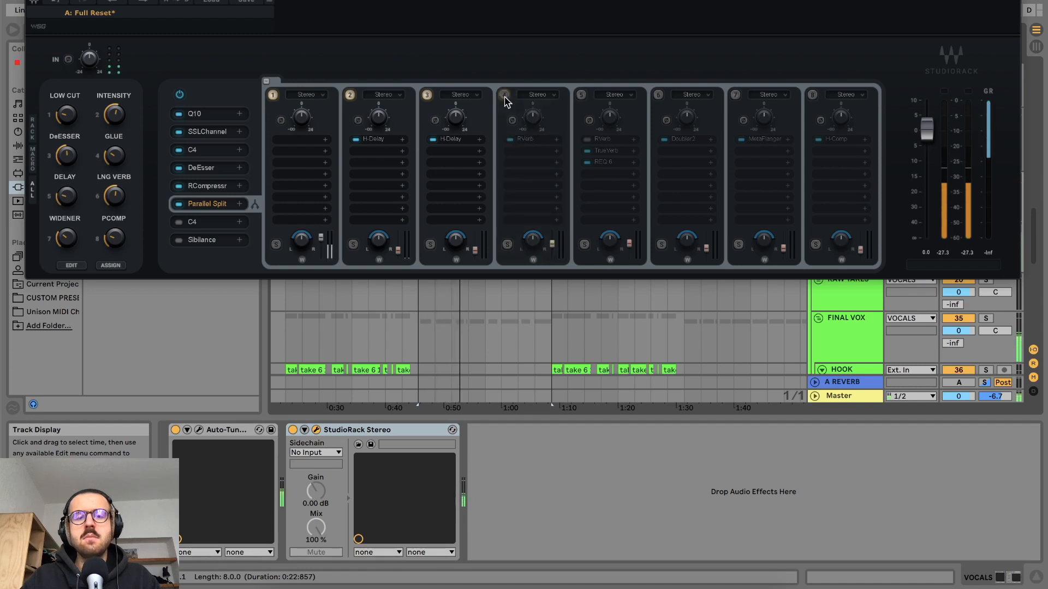
left_click(505, 97)
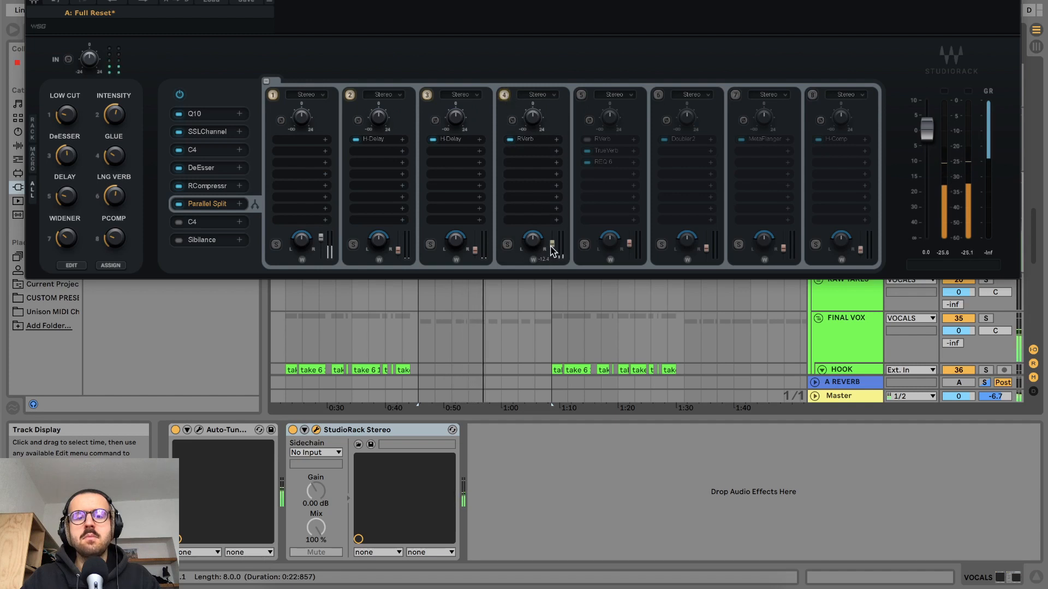
Step: Turn on parallel chain 5, play the vocal, and review its TrueVerb settings and REQ 6 band 6, closing both plug-ins
left_click(581, 97)
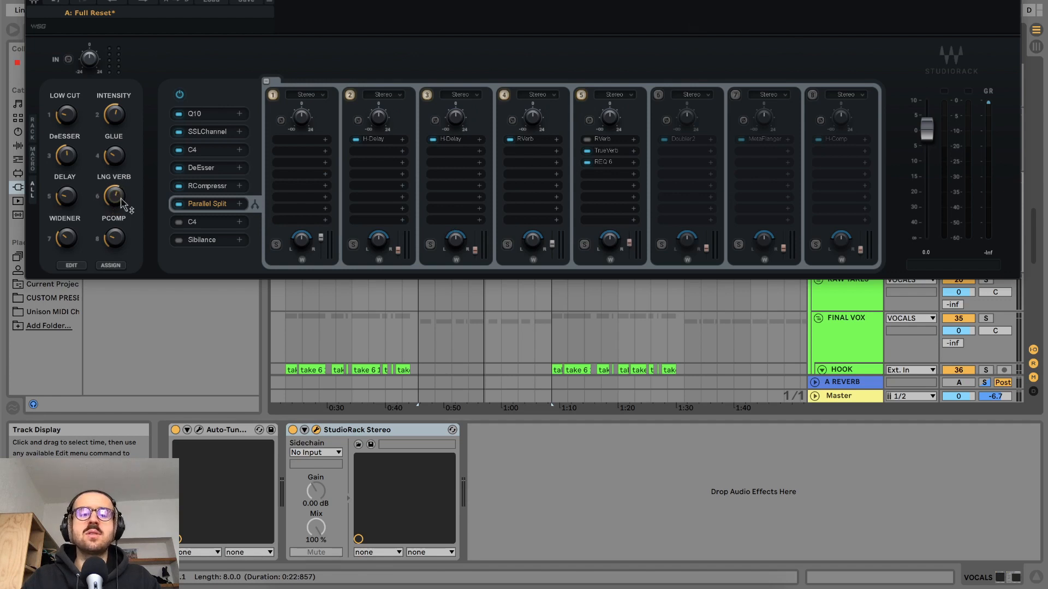
key("space")
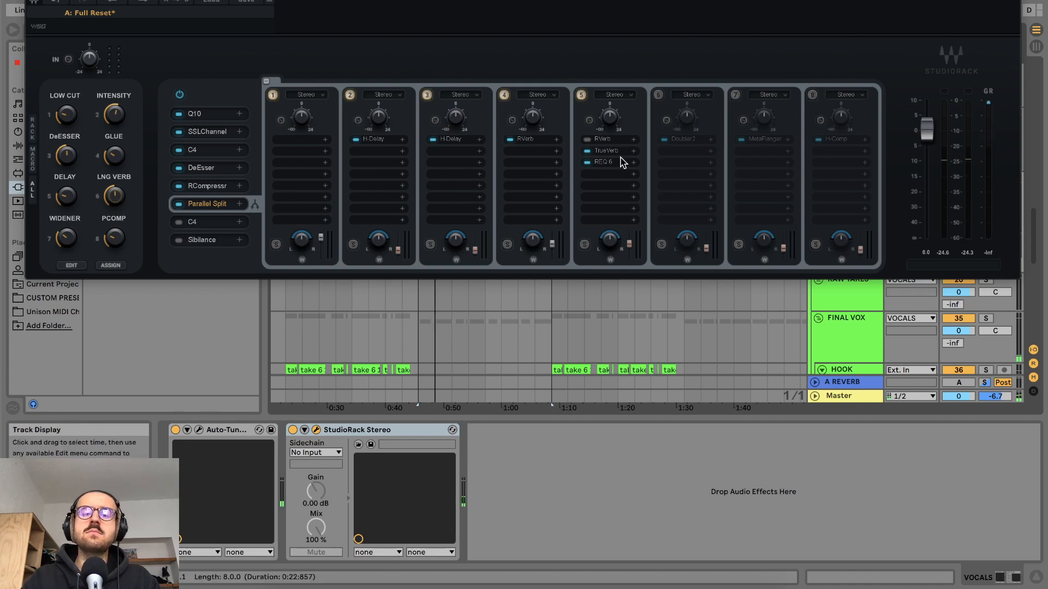
left_click(613, 152)
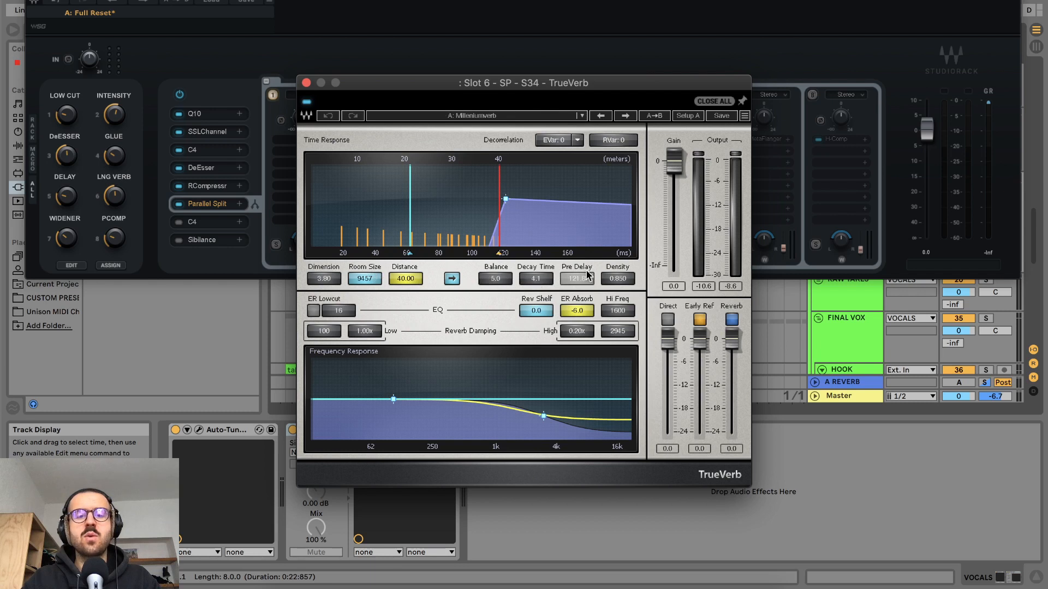
left_click(306, 83)
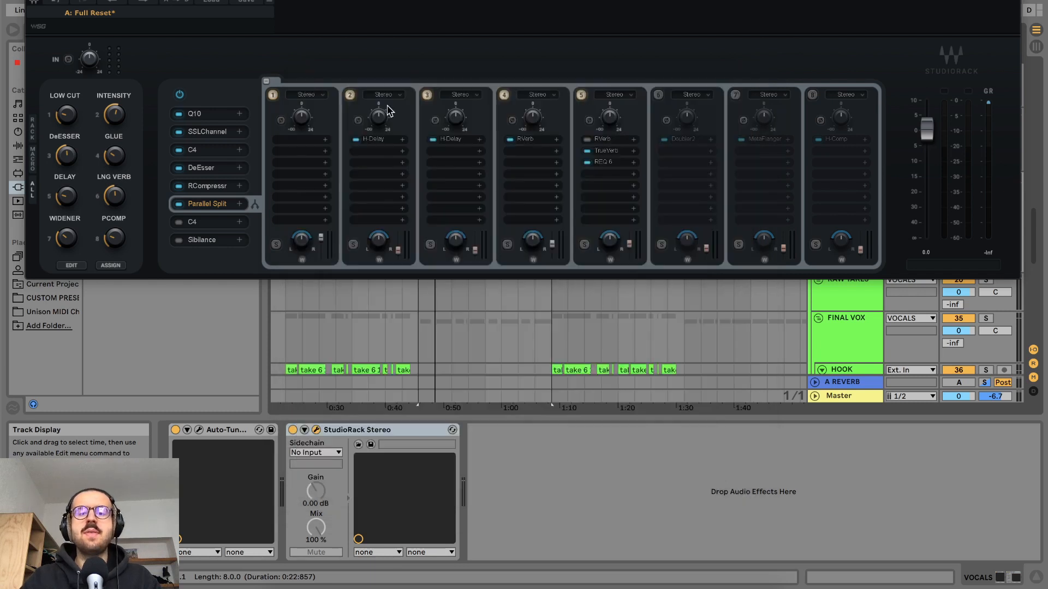
left_click(602, 162)
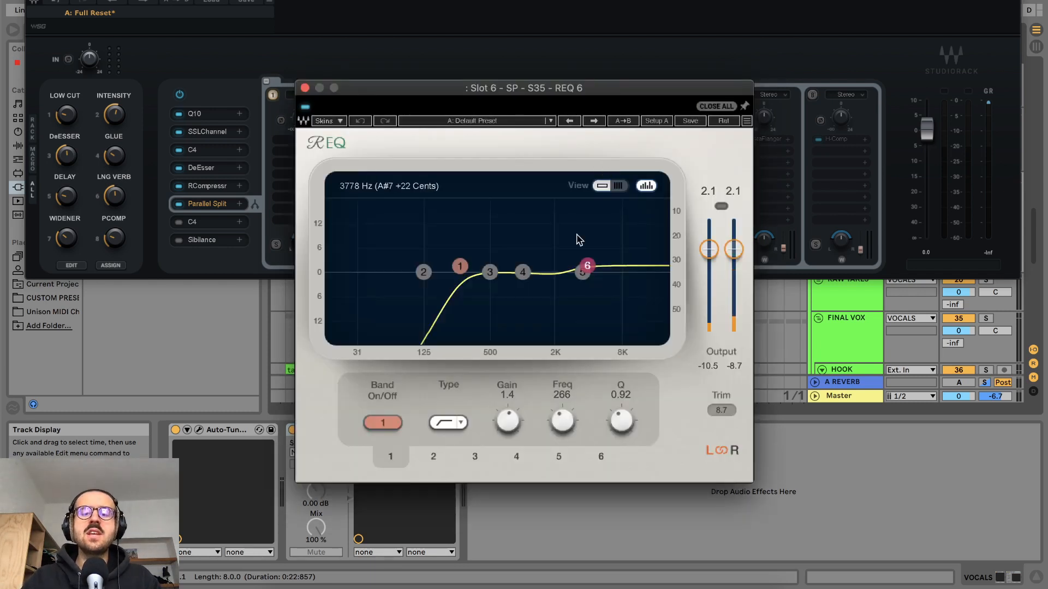
left_click(586, 267)
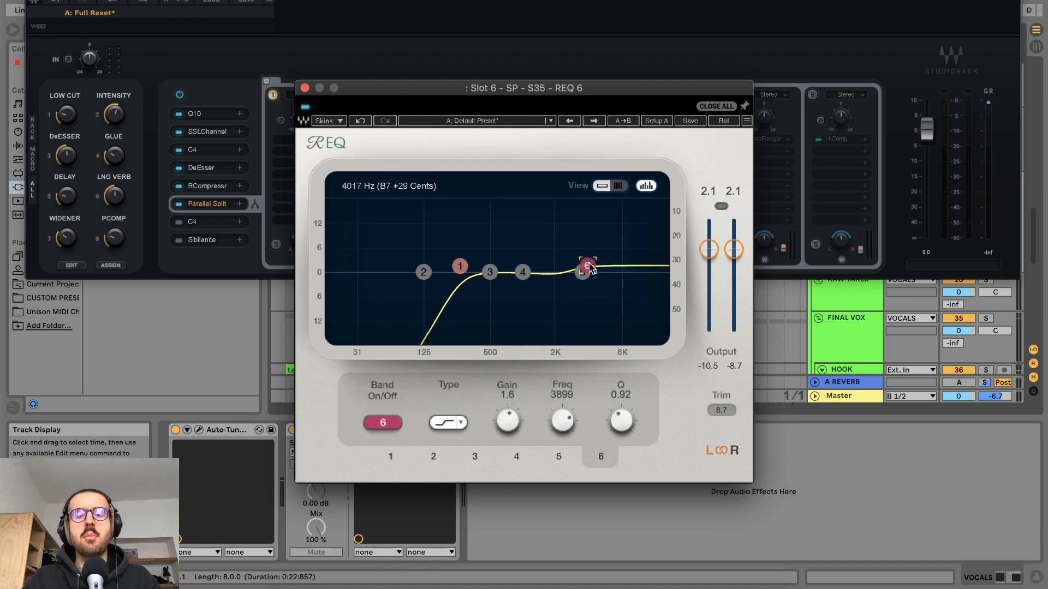
left_click(305, 89)
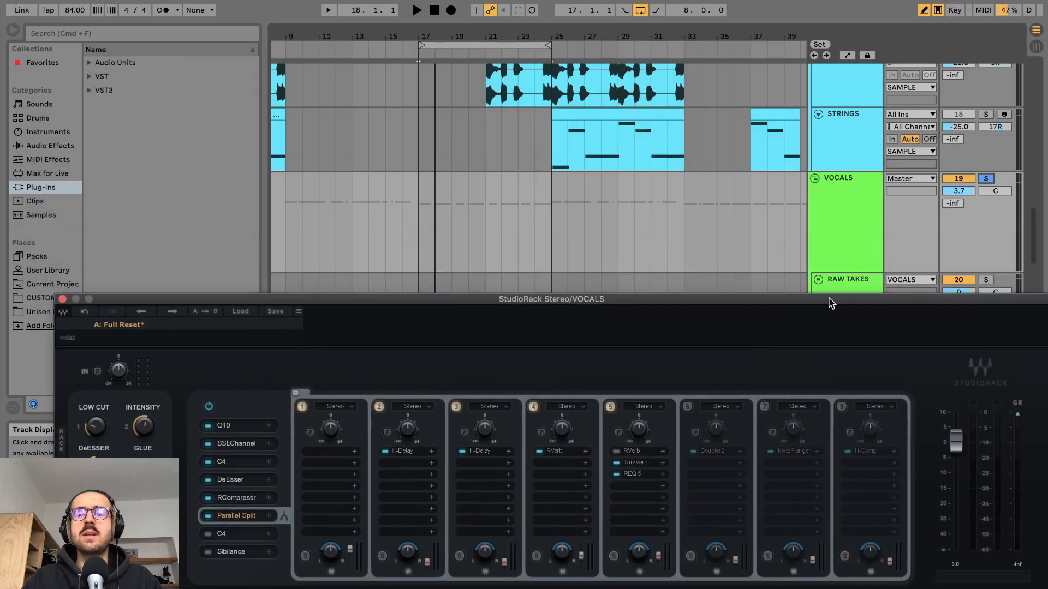
Step: Unsolo the VOCALS group and audition the Lng Verb macro during full mix playback
left_click(986, 179)
left_click(987, 179)
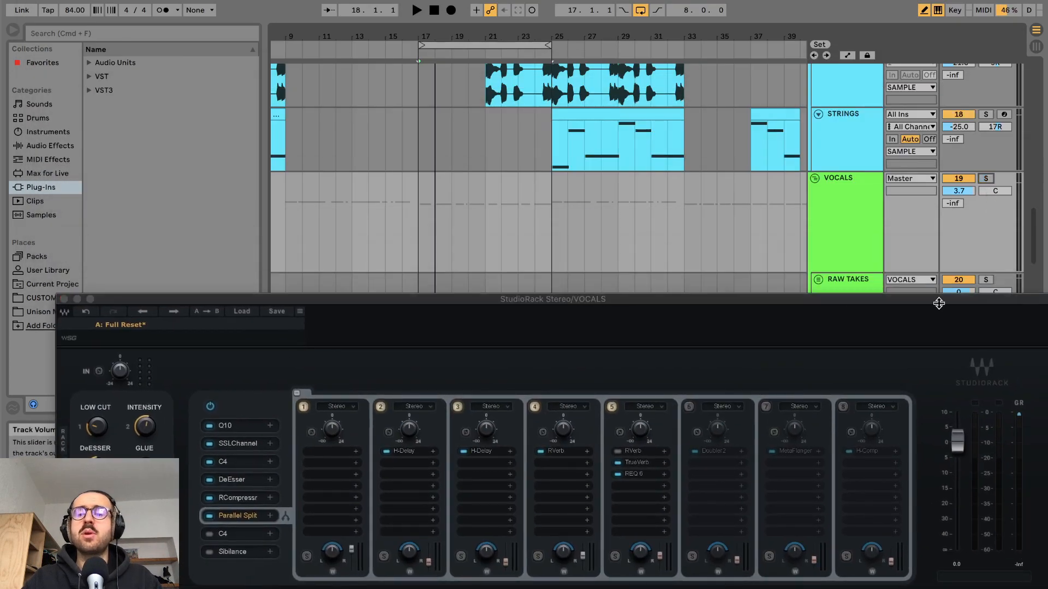
left_click_drag(939, 304, 903, 13)
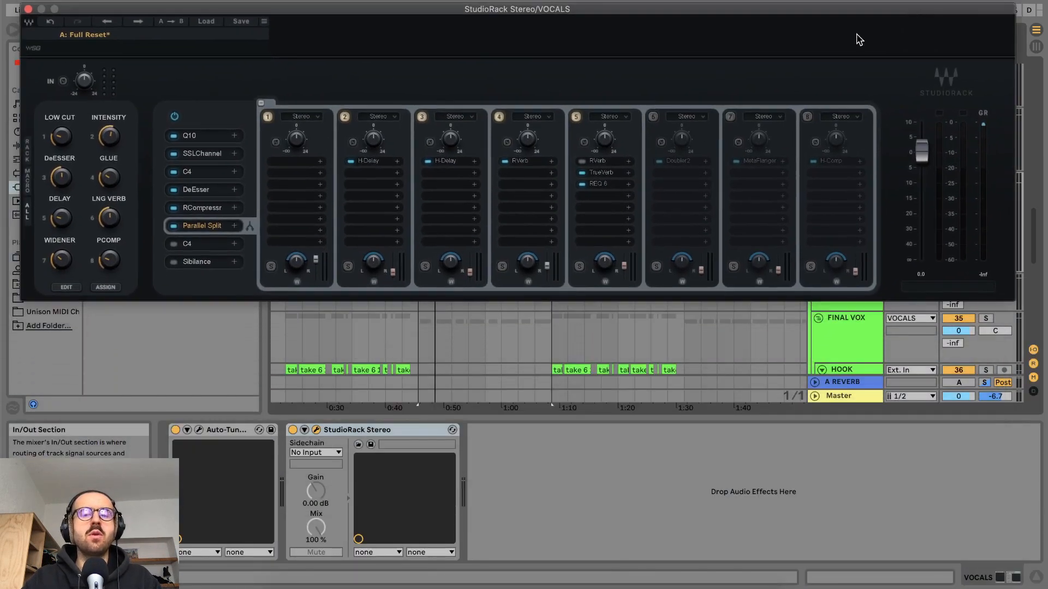
key("space")
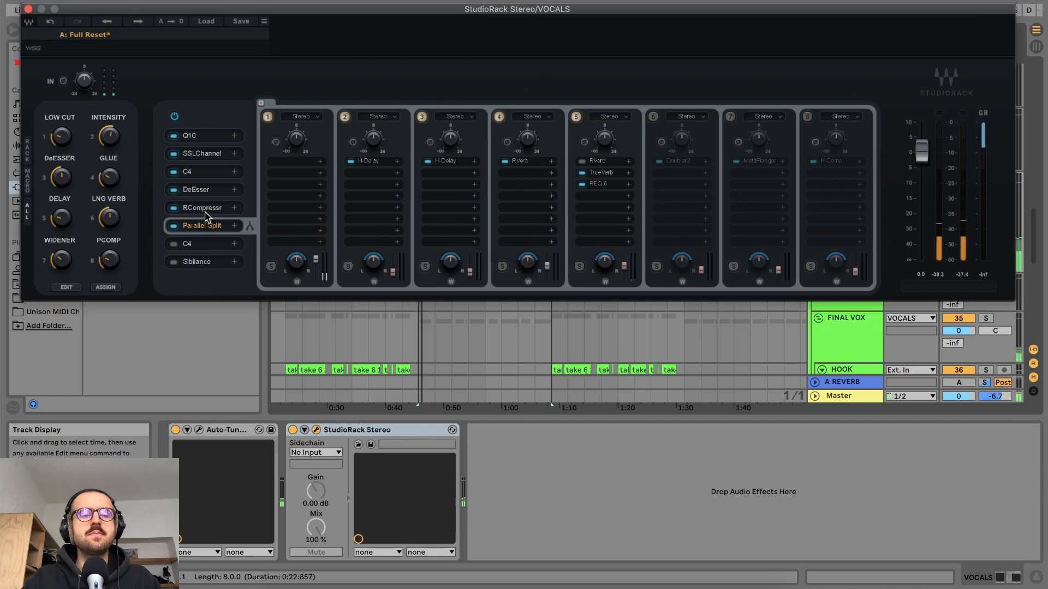
left_click_drag(107, 220, 58, 218)
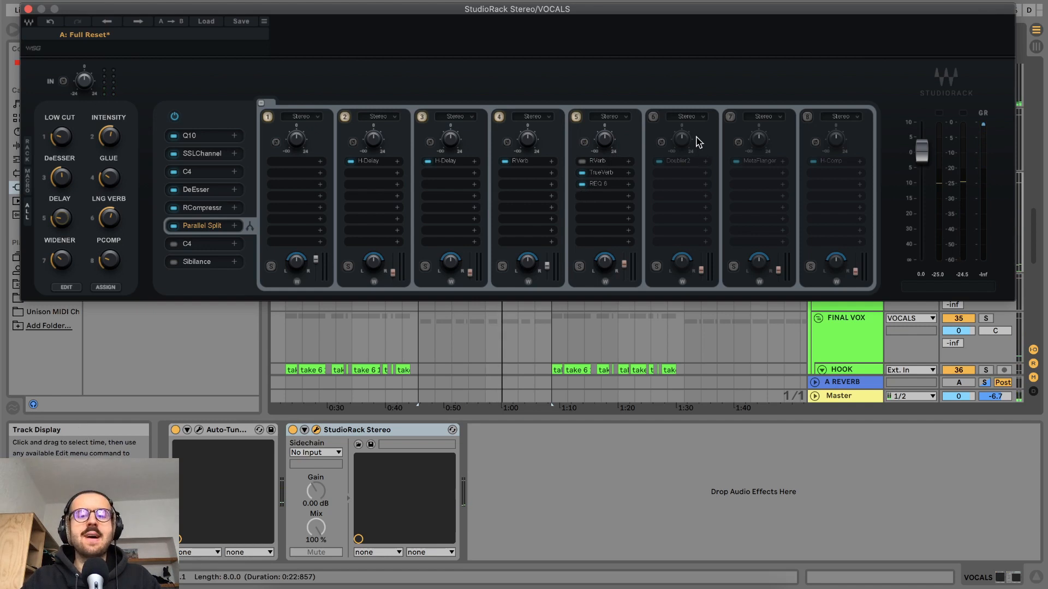
Step: Turn on parallel chain 6 with Doubler2 and chain 7 with MetaFlanger
left_click(653, 117)
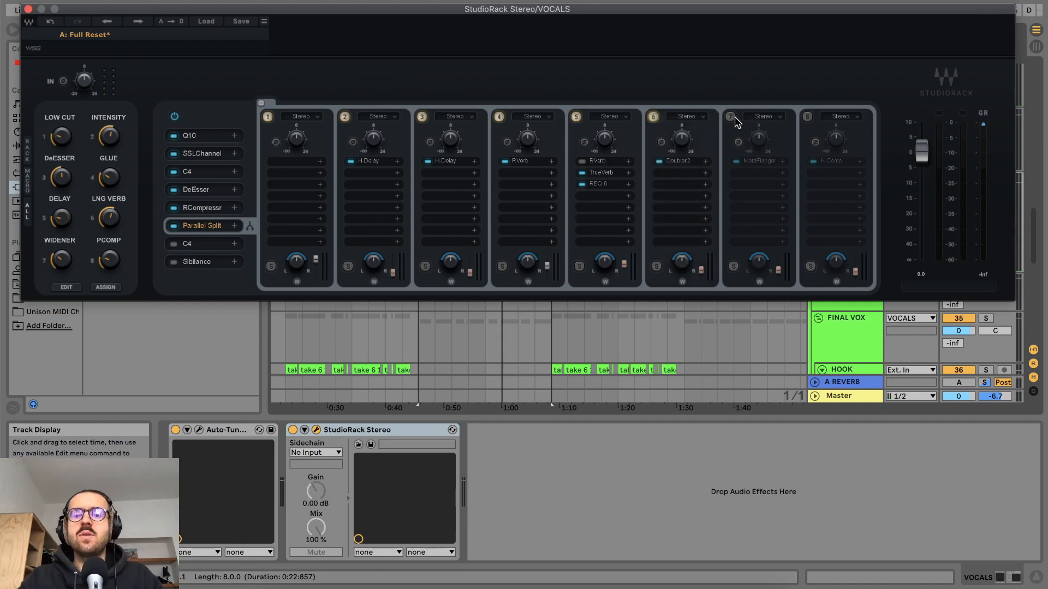
left_click(730, 117)
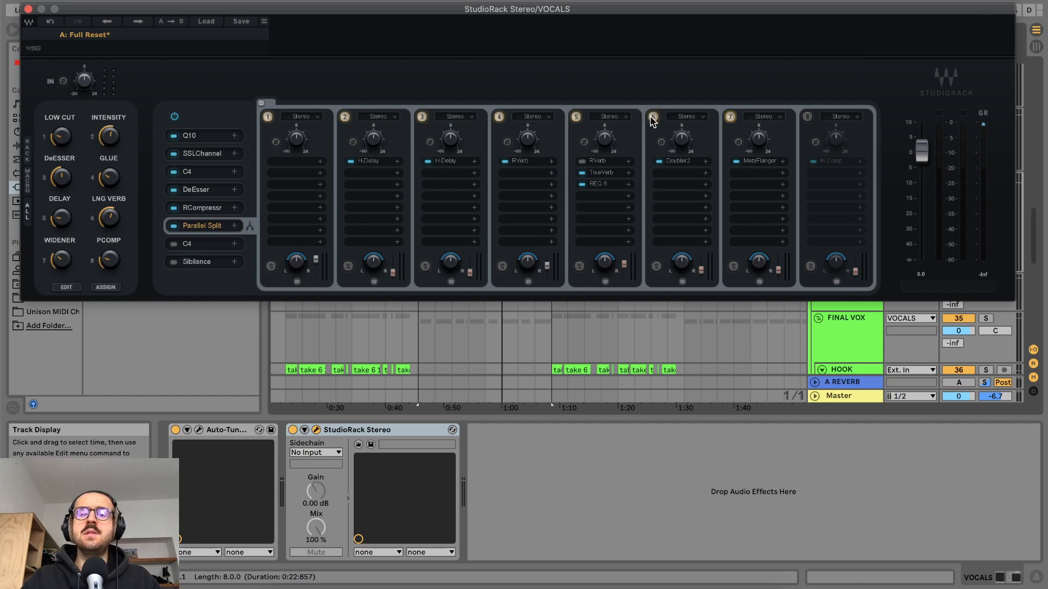
Step: Review the Doubler2 settings on parallel chain 6 and the MetaFlanger settings on chain 7, closing both plug-ins
left_click(672, 164)
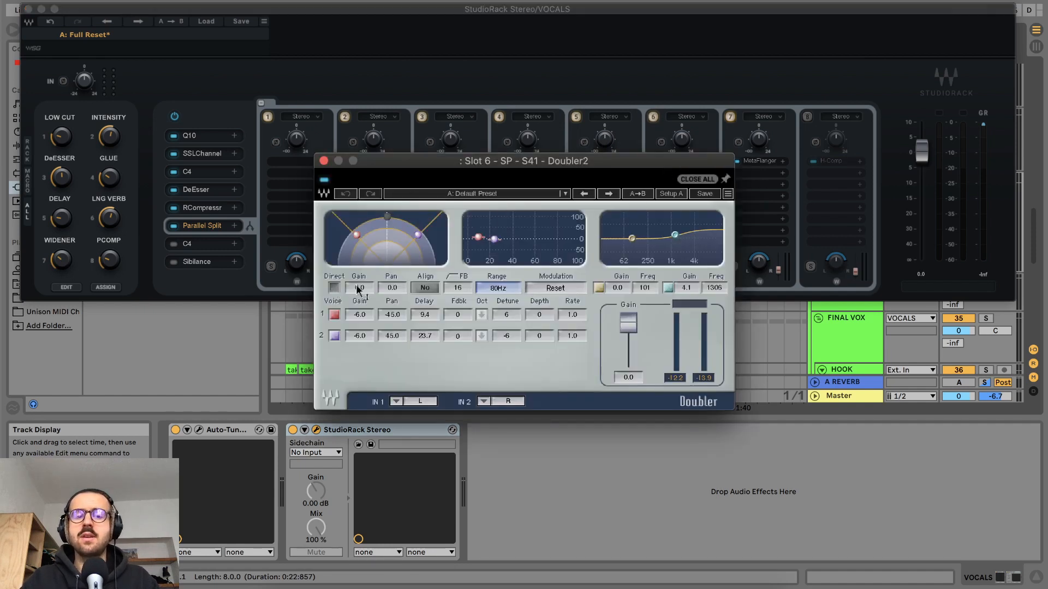
left_click(324, 161)
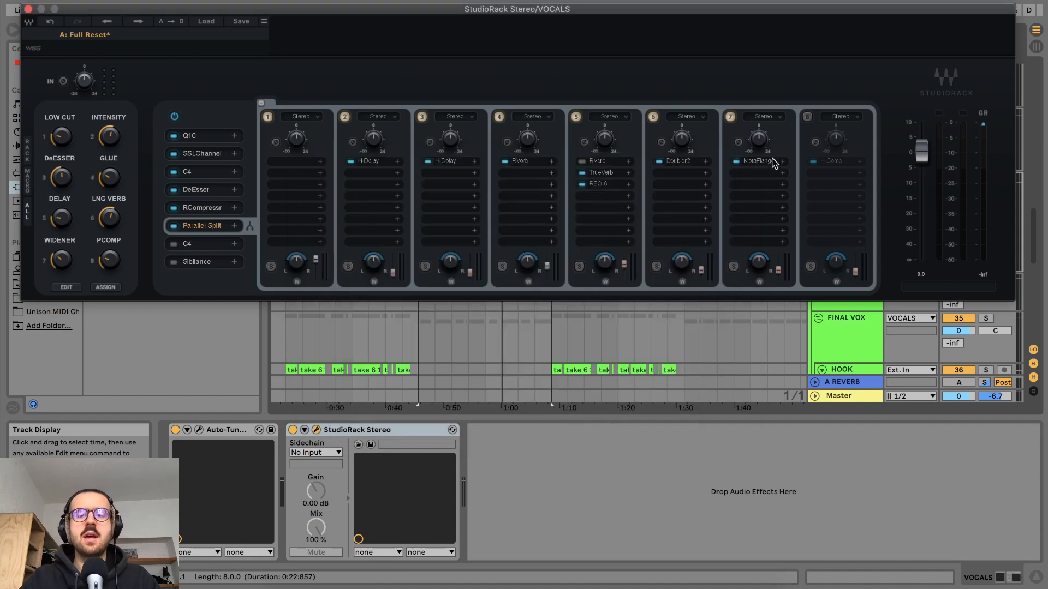
left_click(766, 166)
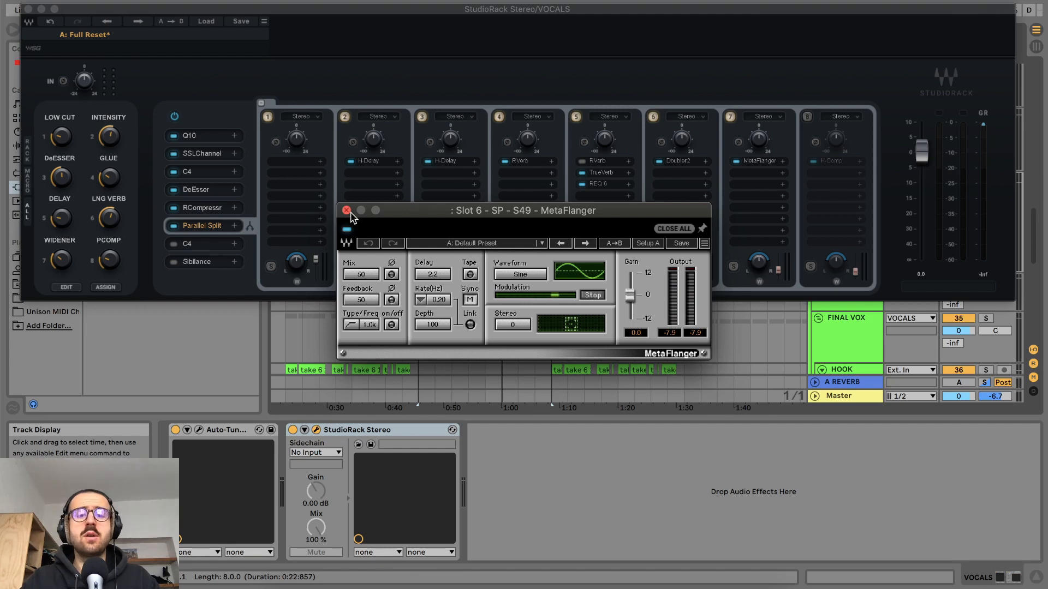
left_click(346, 211)
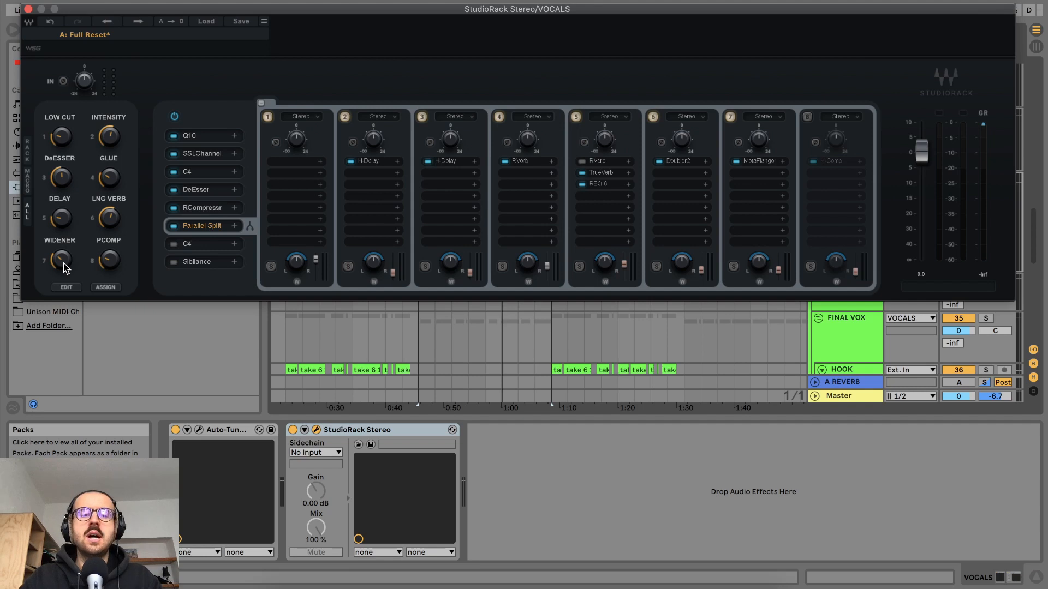
Step: Audition the mix with widening chains 6 and 7 switched off, and play it again with both switched back on
left_click_drag(923, 11, 945, 101)
left_click(670, 187)
left_click(747, 187)
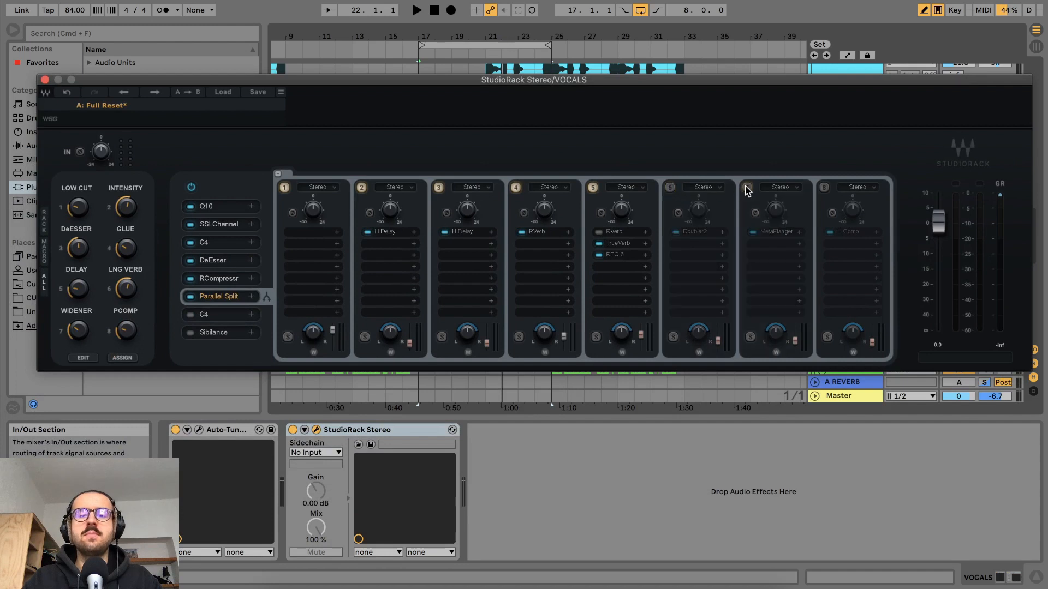
key("space")
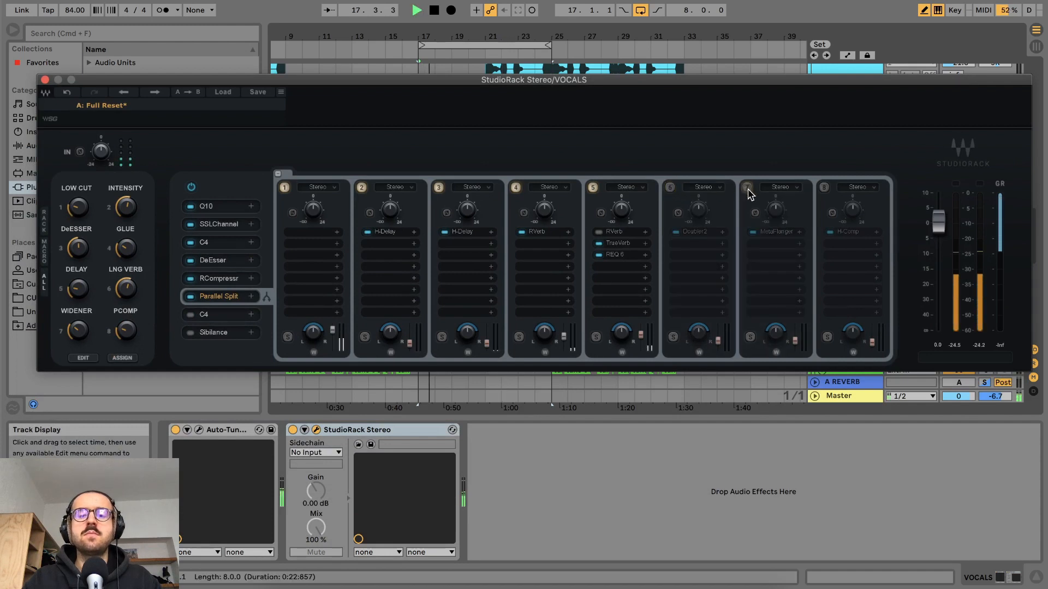
left_click(747, 188)
key("space")
left_click(670, 187)
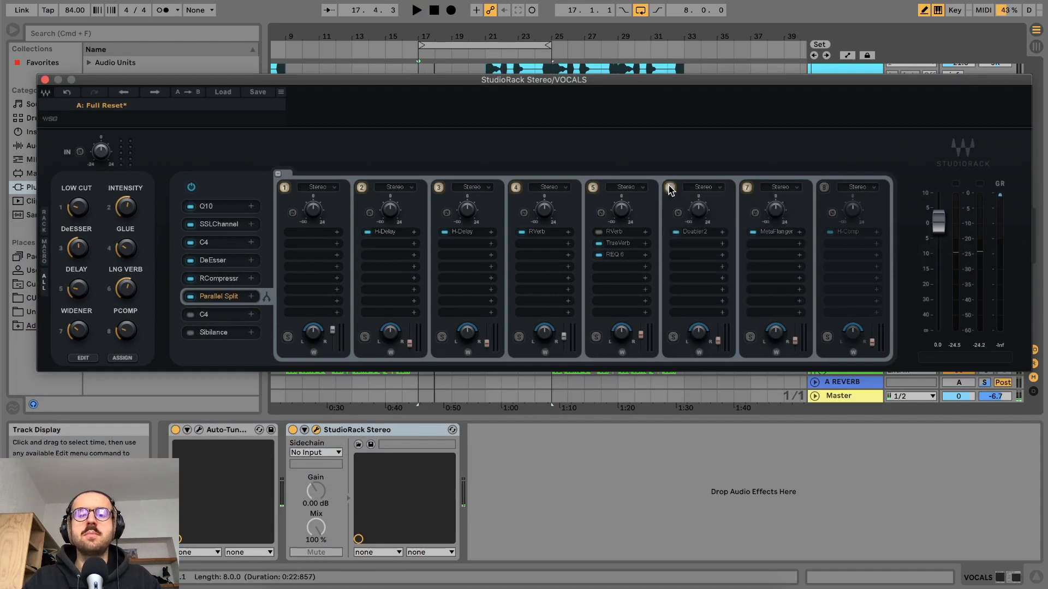
key("space")
left_click_drag(766, 77, 776, 32)
key("space")
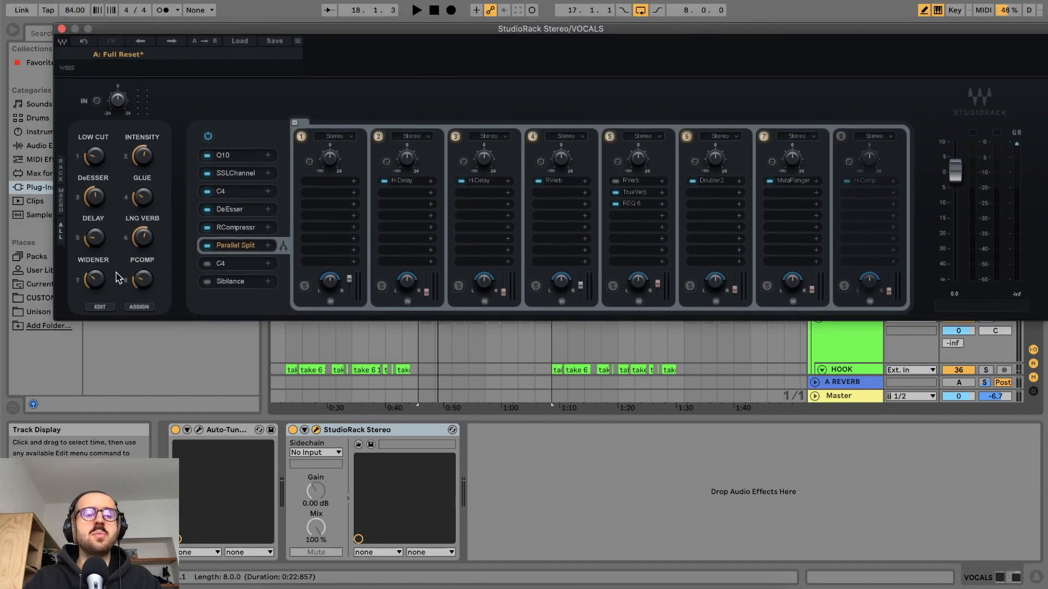
Step: Sweep the Widener macro up and down during full mix playback, bringing it to 356
mouse_move(96, 280)
left_mouse_down()
mouse_move(96, 257)
mouse_move(96, 268)
left_mouse_up()
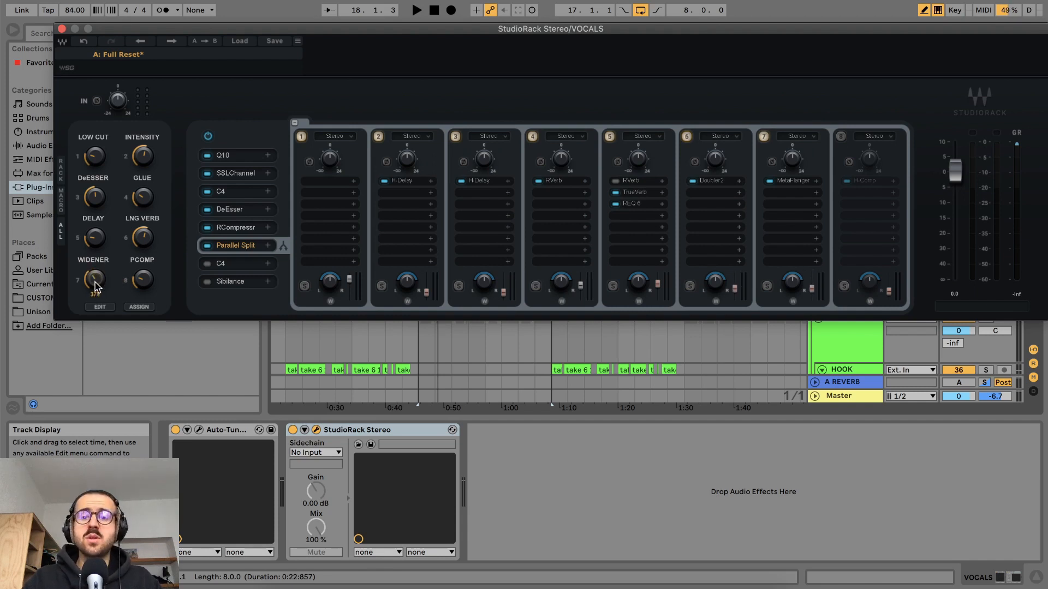
key("space")
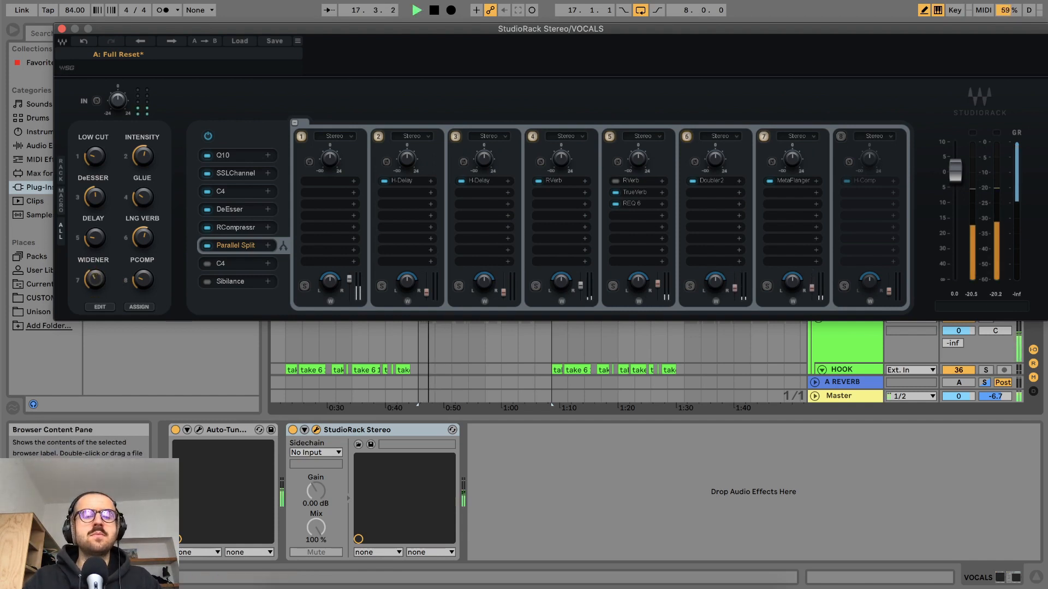
left_click_drag(96, 280, 95, 258)
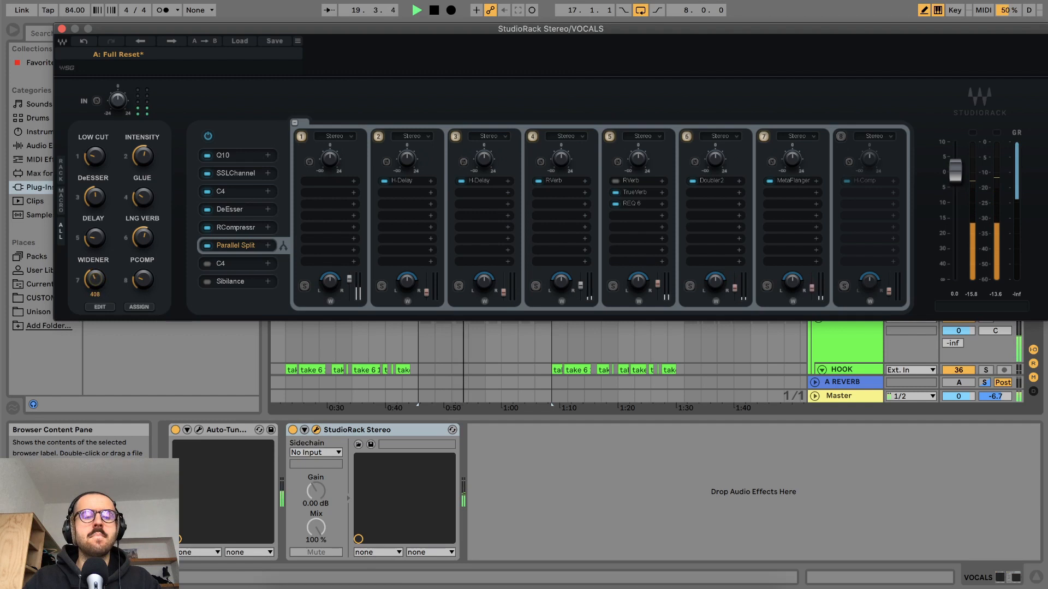
left_click_drag(96, 276, 95, 280)
key("space")
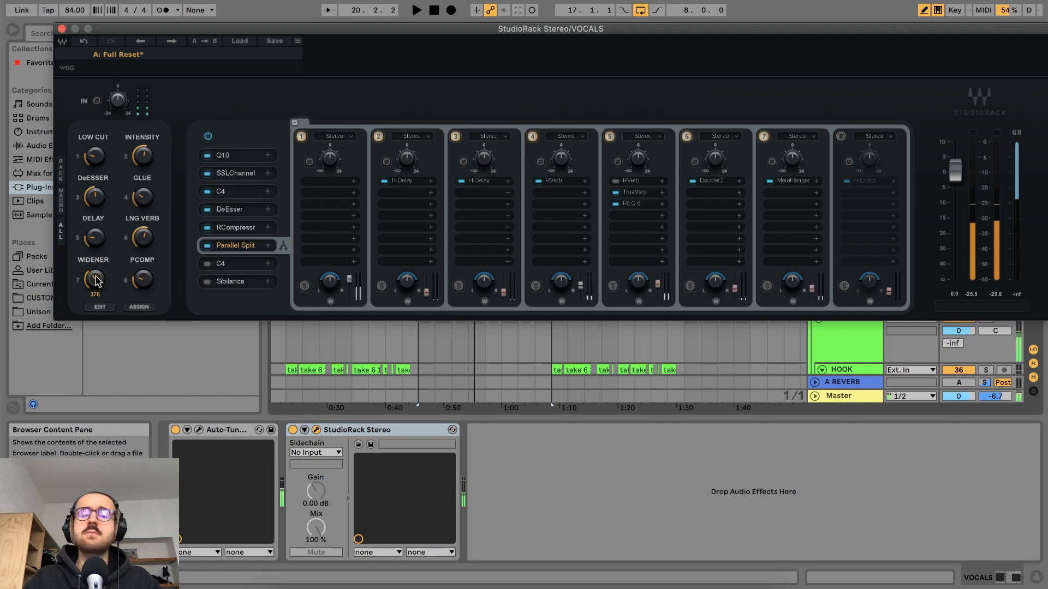
key("space")
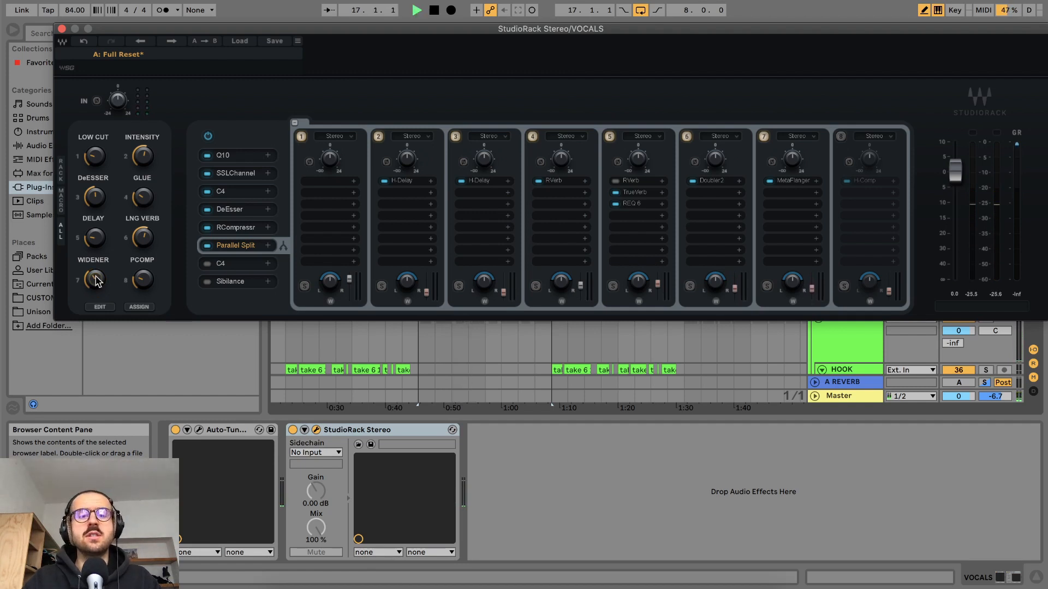
left_click_drag(95, 277, 96, 279)
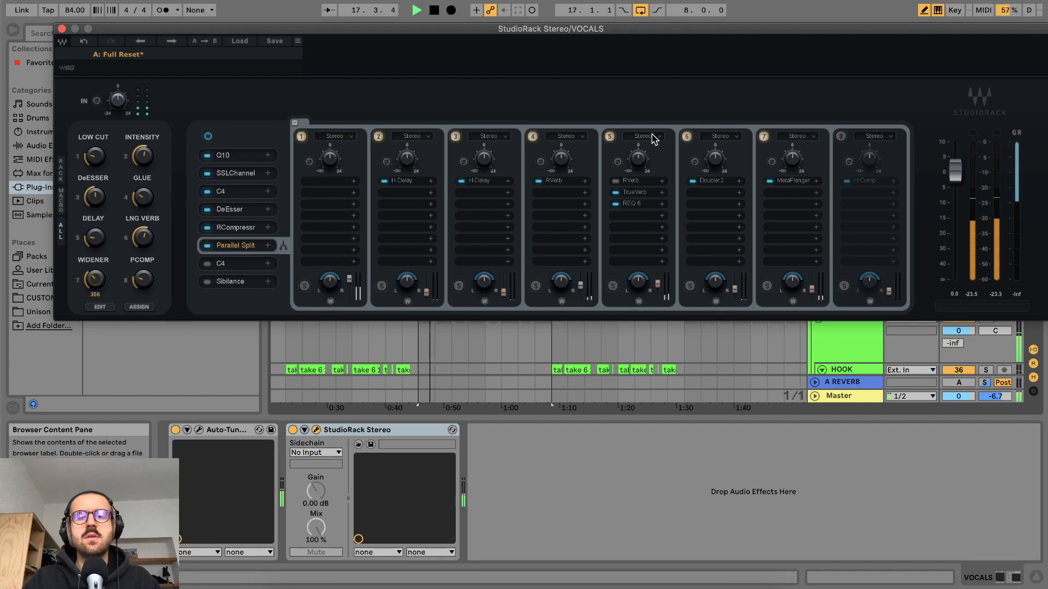
Step: Compare the playing mix with parallel chains 6 and 7 off and on, fine-tune the Widener macro, and stop playback
left_click(686, 136)
left_click(764, 136)
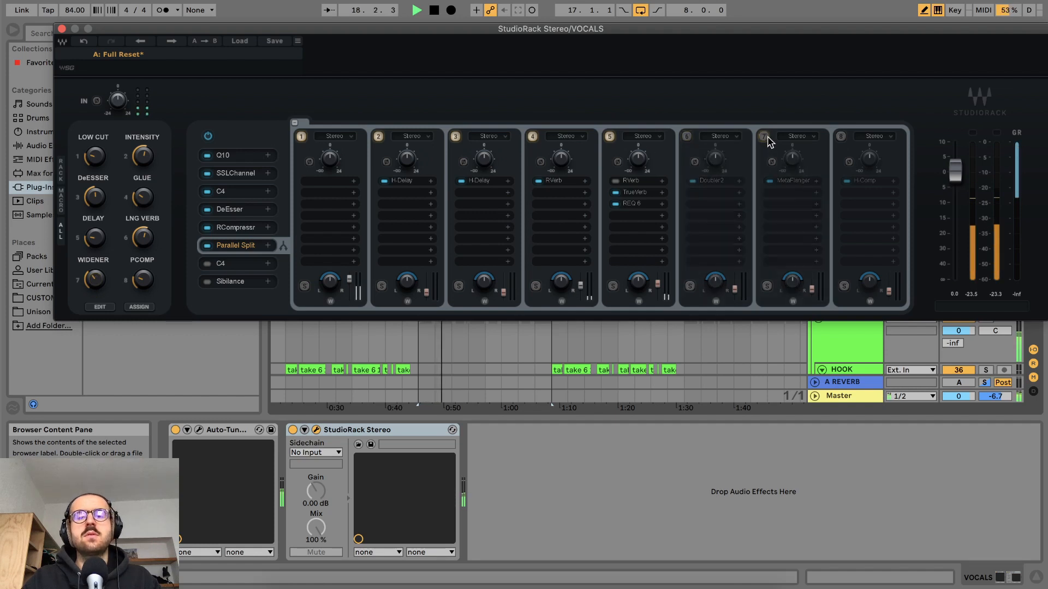
left_click(763, 136)
left_click(687, 136)
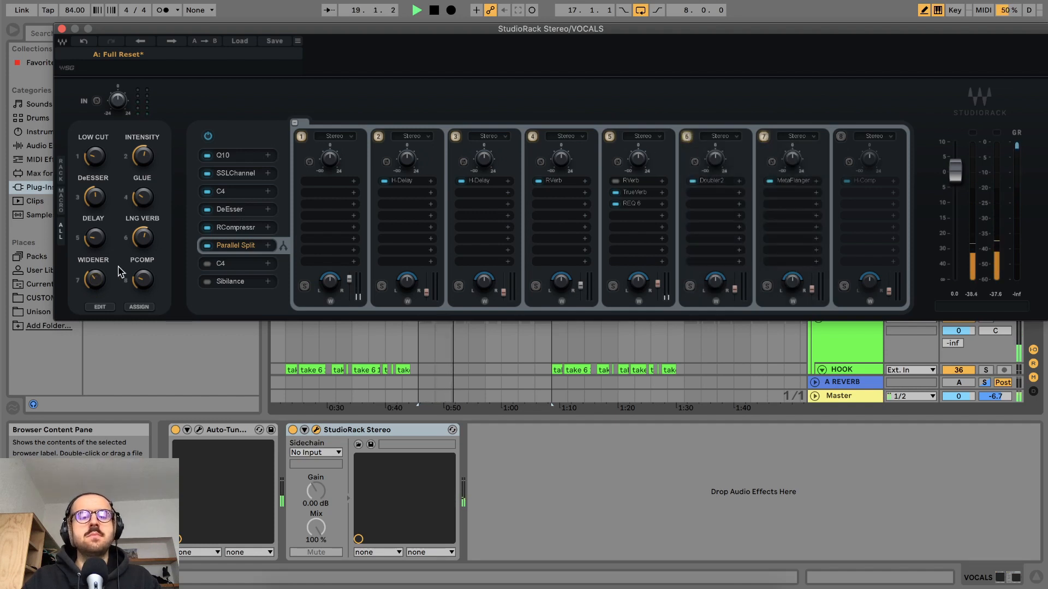
left_click_drag(96, 278, 95, 280)
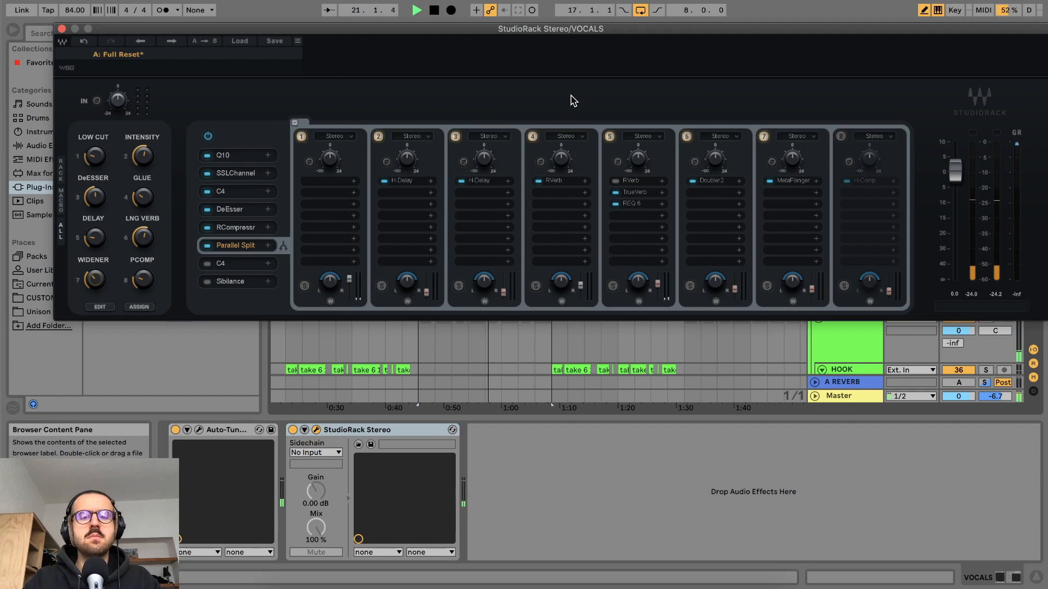
key("space")
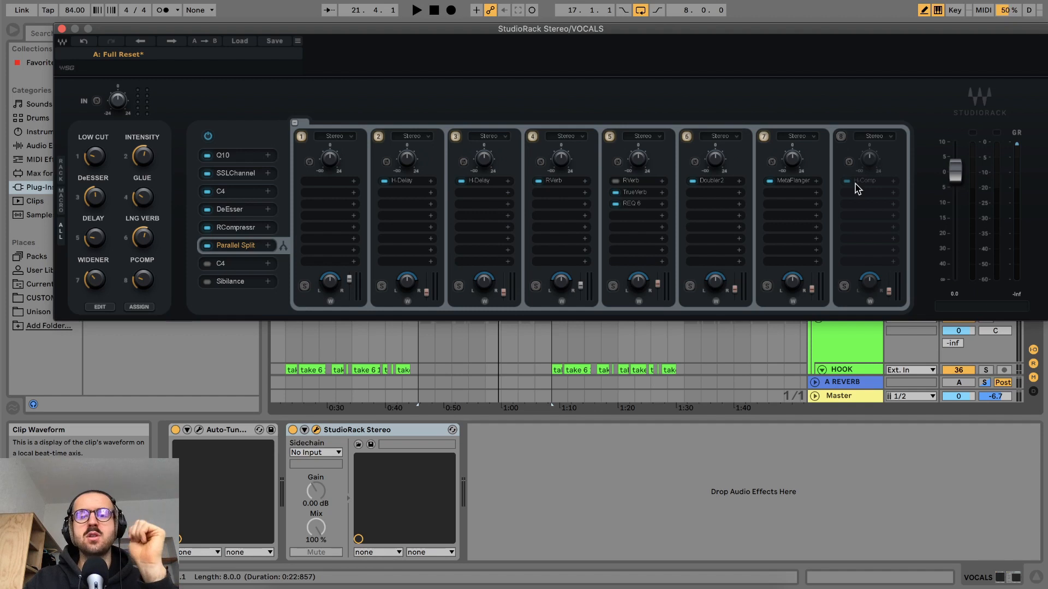
Step: Switch parallel chain 8 on and off, examine its H-Comp settings, and leave the chain switched off
left_click(841, 137)
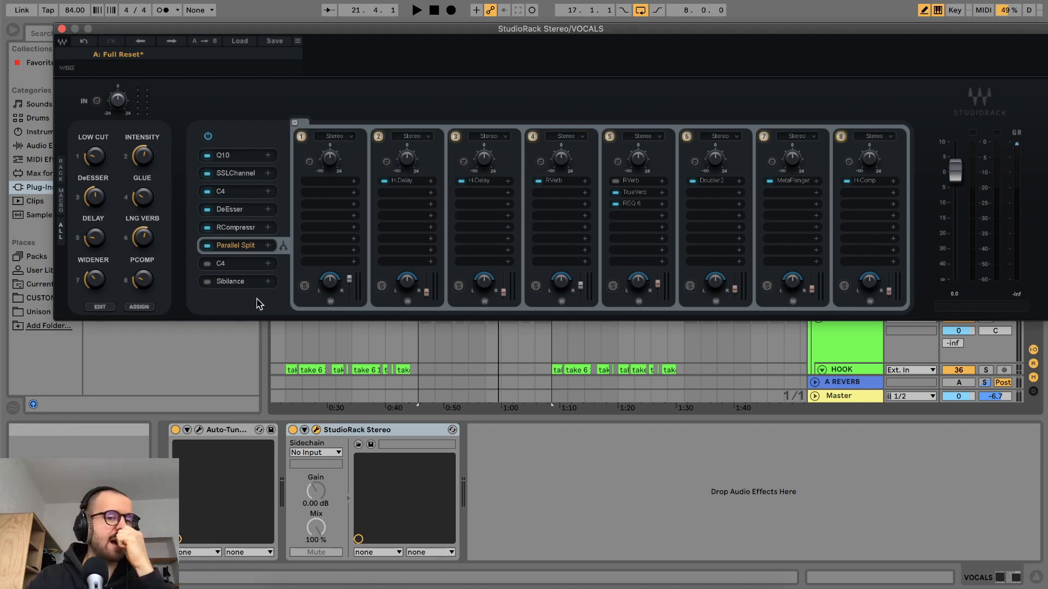
left_click(841, 136)
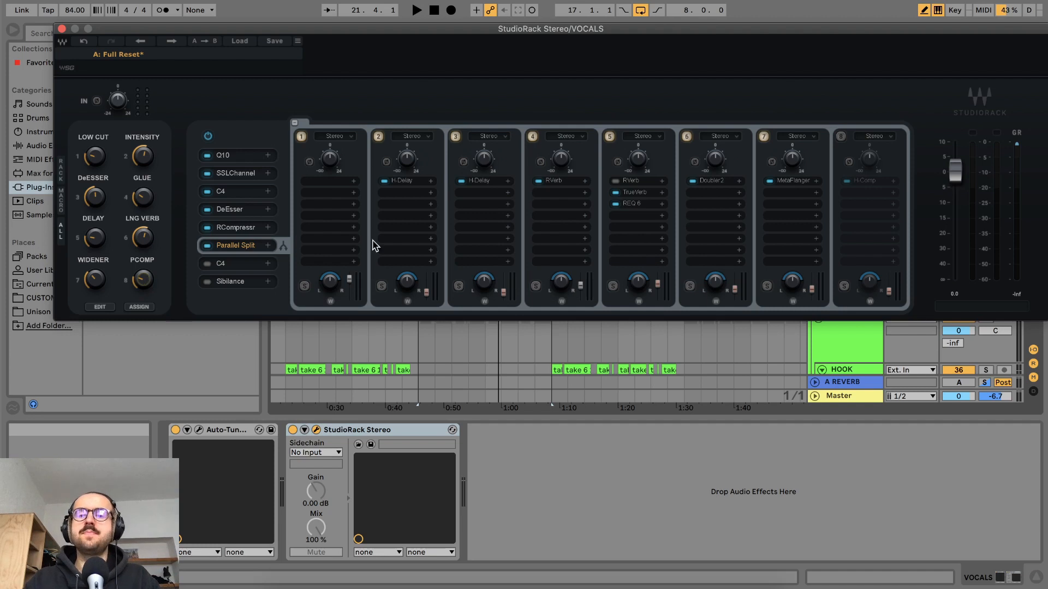
left_click(865, 181)
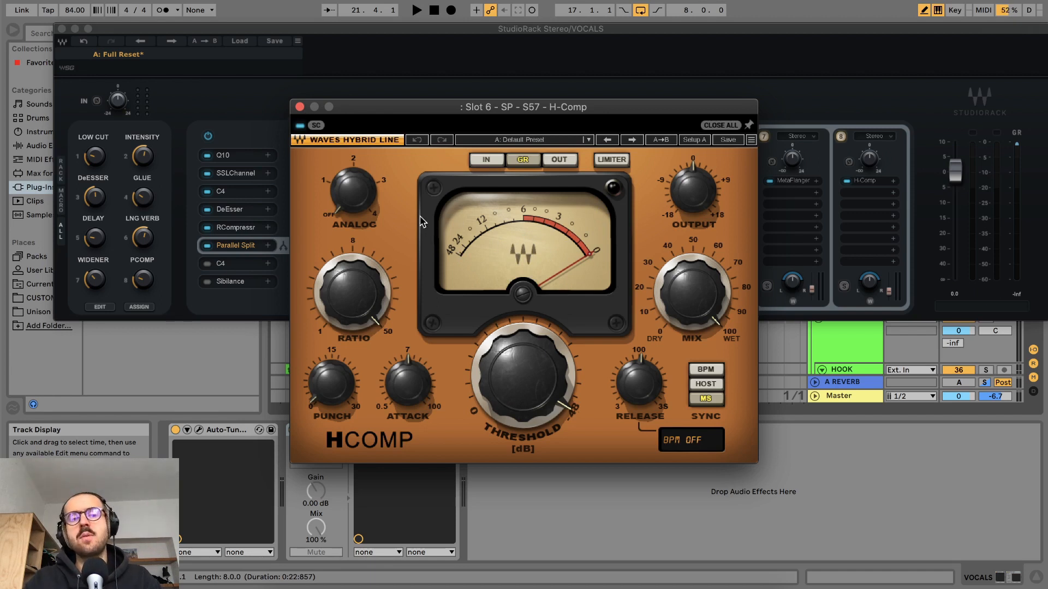
left_click(300, 106)
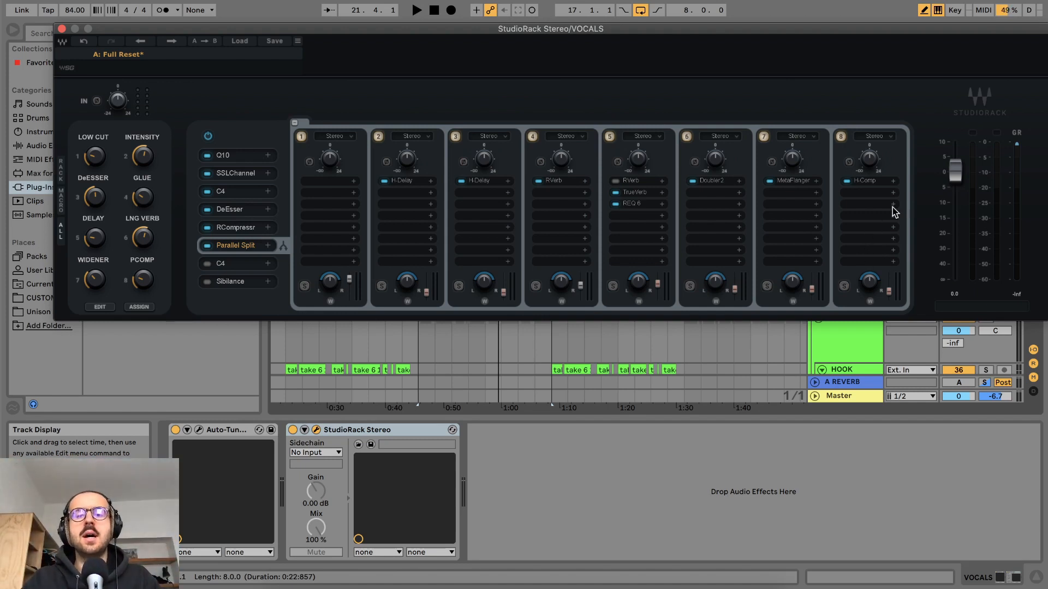
left_click(840, 137)
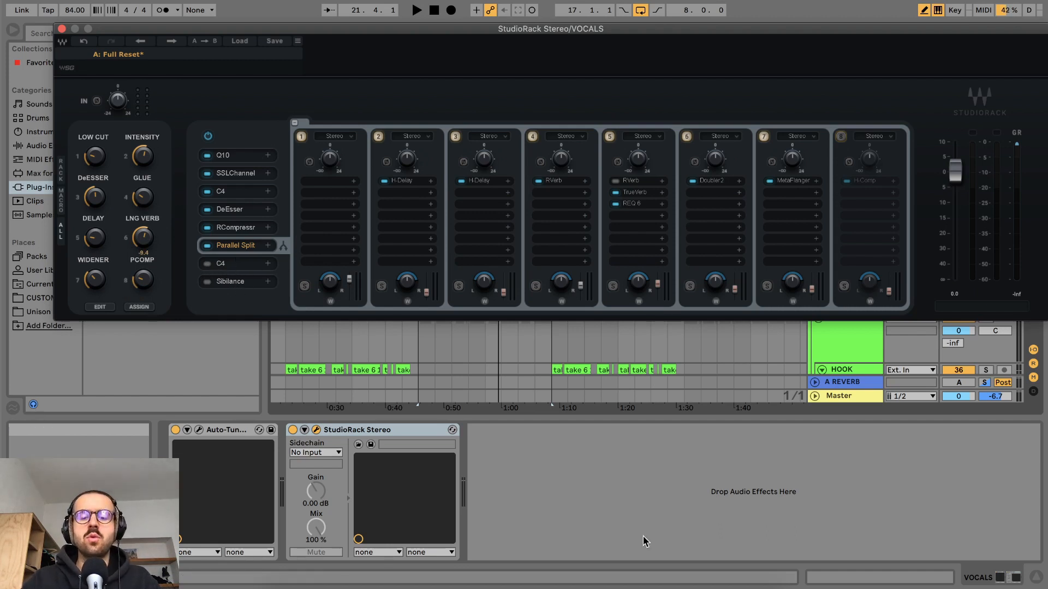
Step: Enable the C4 in slot 7 with its Pop vocal settings in view, and set its highest band's threshold to -57.1
left_click(569, 573)
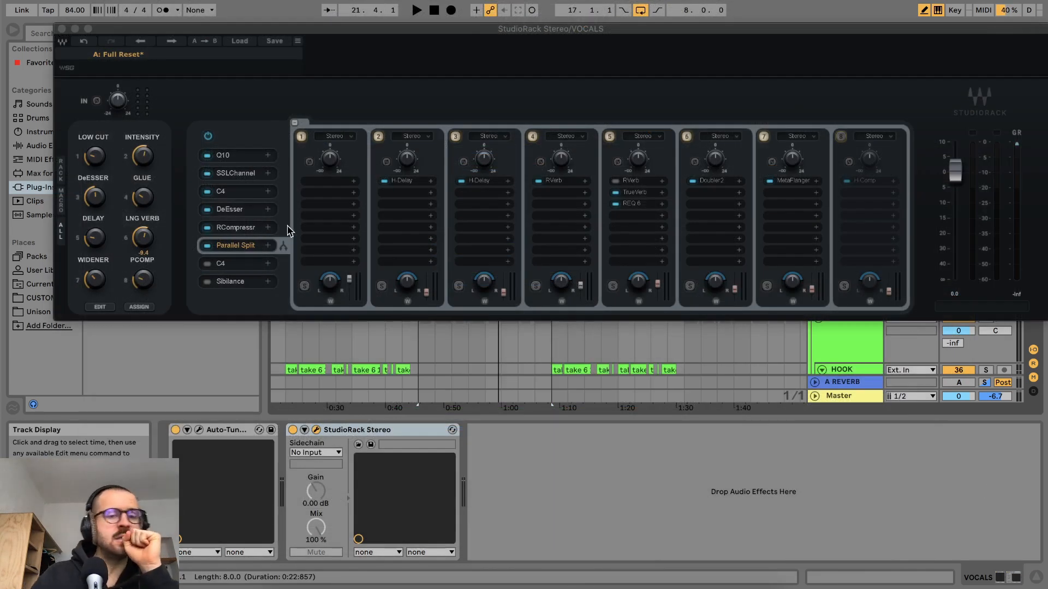
left_click(232, 266)
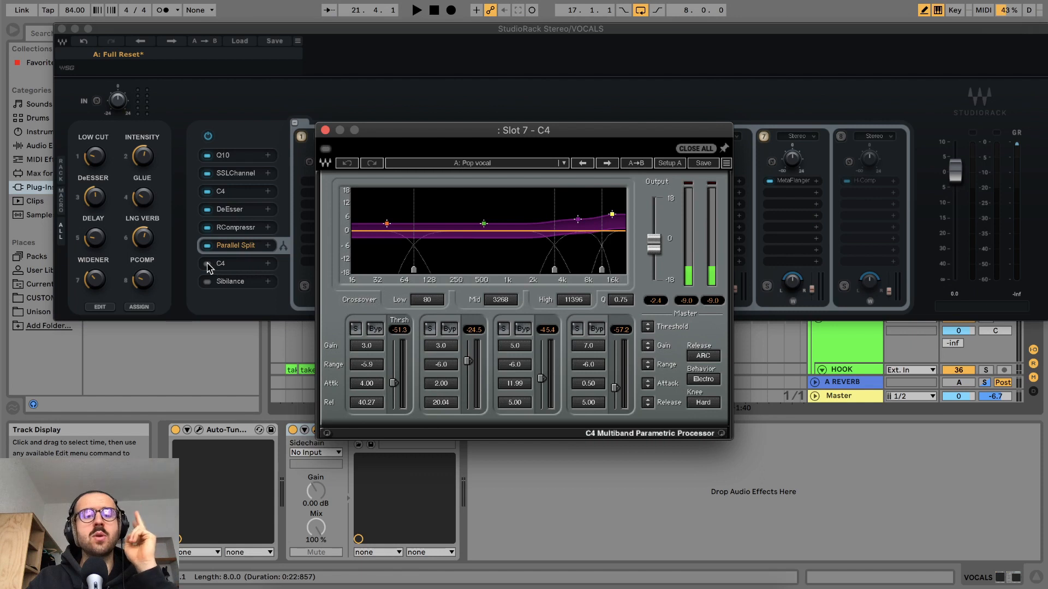
left_click(208, 266)
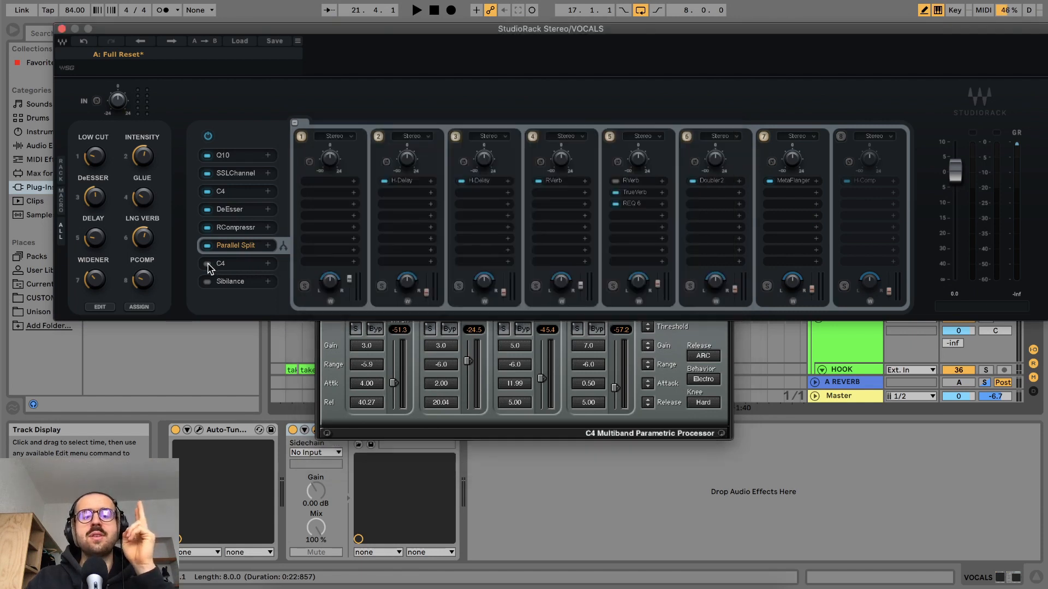
left_click(338, 370)
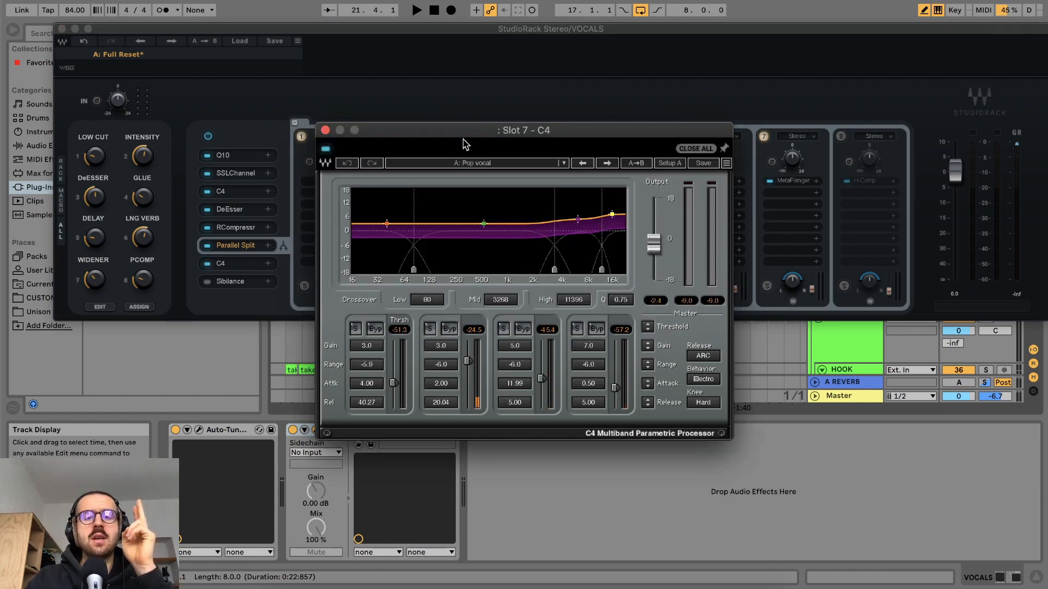
left_click_drag(461, 140, 642, 306)
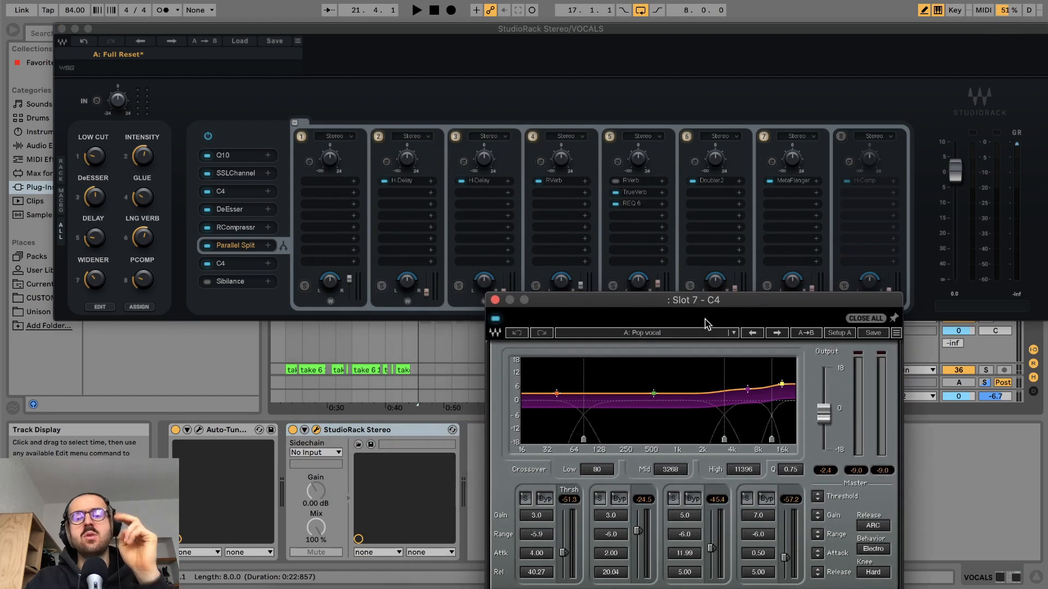
left_click_drag(706, 306, 713, 291)
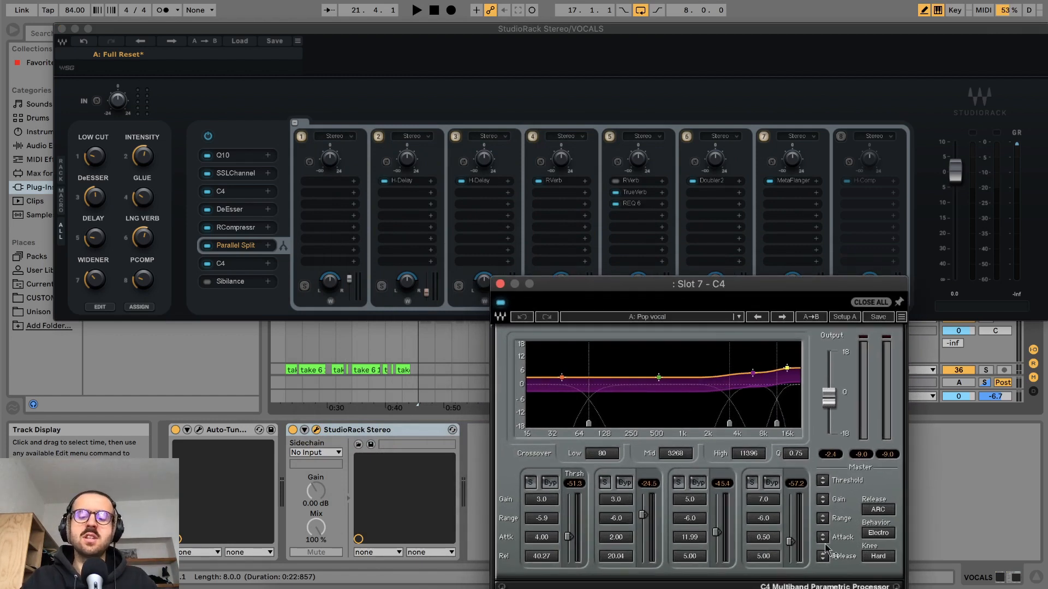
left_click_drag(794, 541, 793, 535)
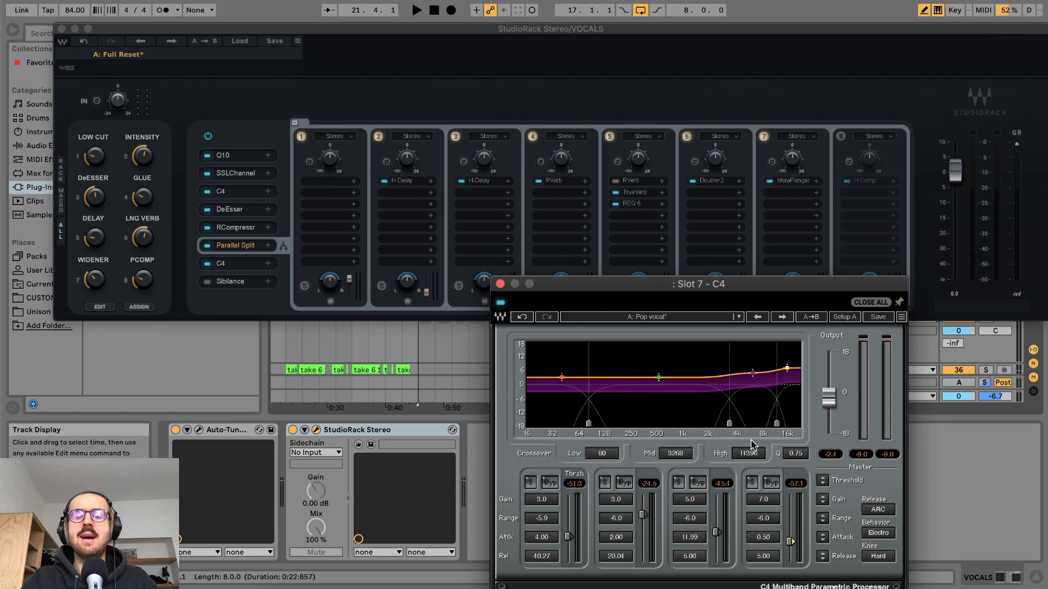
Step: Play the mix with the slot 7 C4 bypassed and enabled to compare, stop playback, and close the plug-in
left_click(208, 264)
key("space")
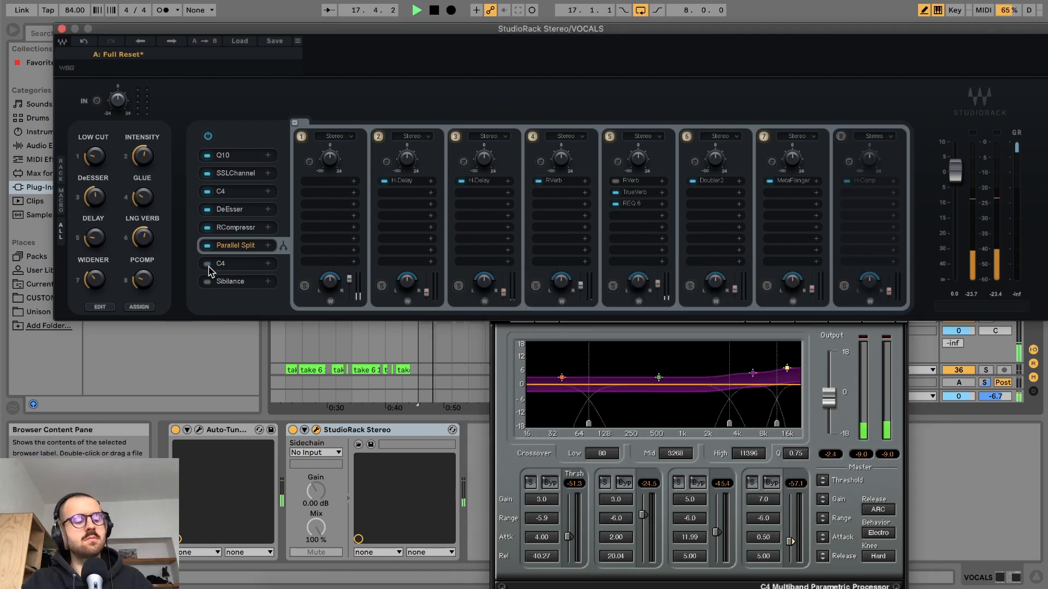
key("XF86AudioRaiseVolume")
left_click(208, 267)
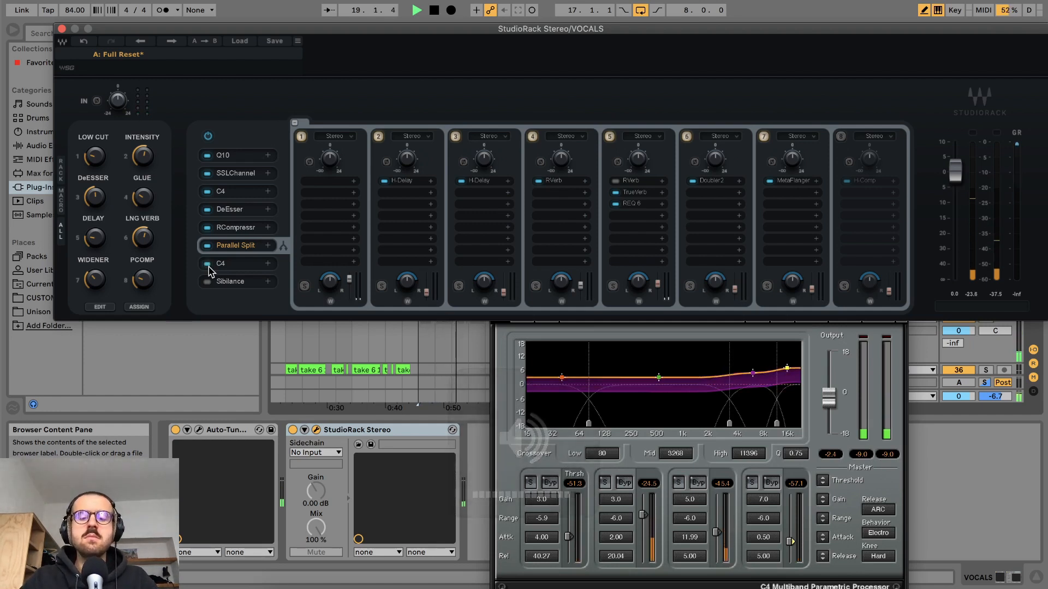
left_click(820, 361)
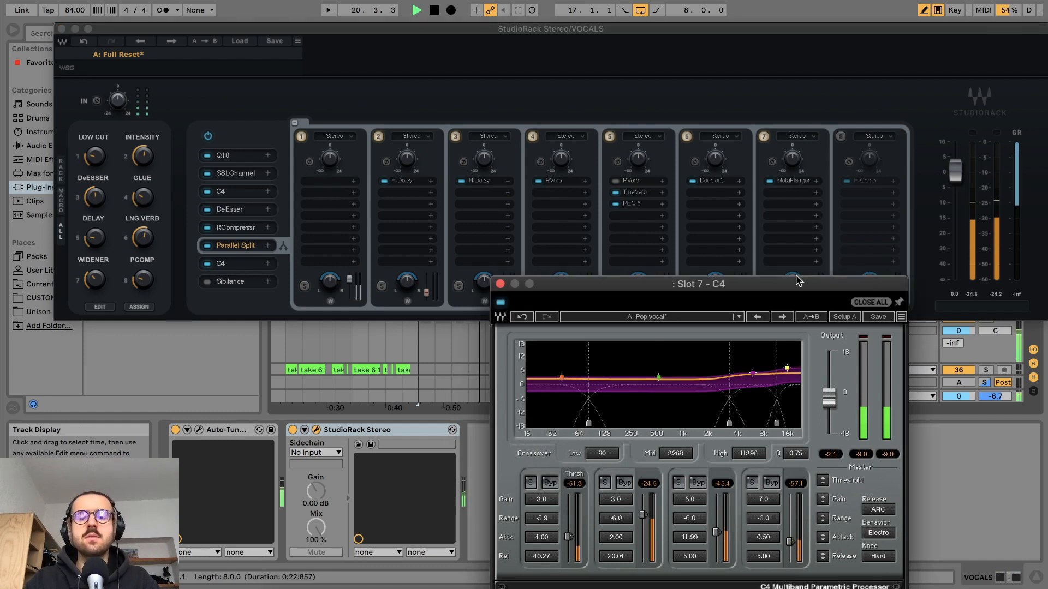
left_click_drag(697, 285, 674, 282)
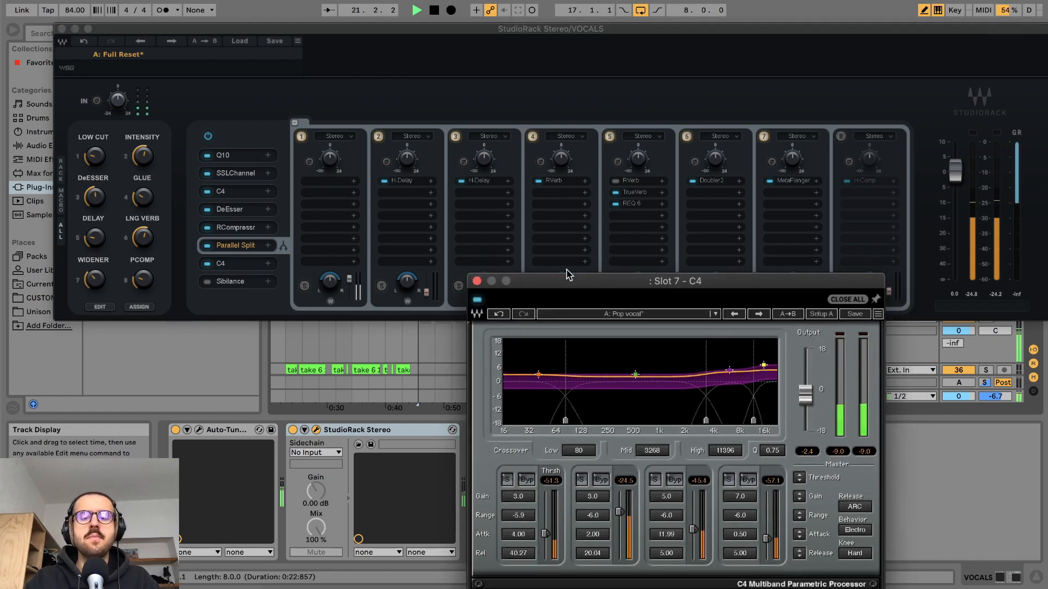
key("space")
left_click(476, 282)
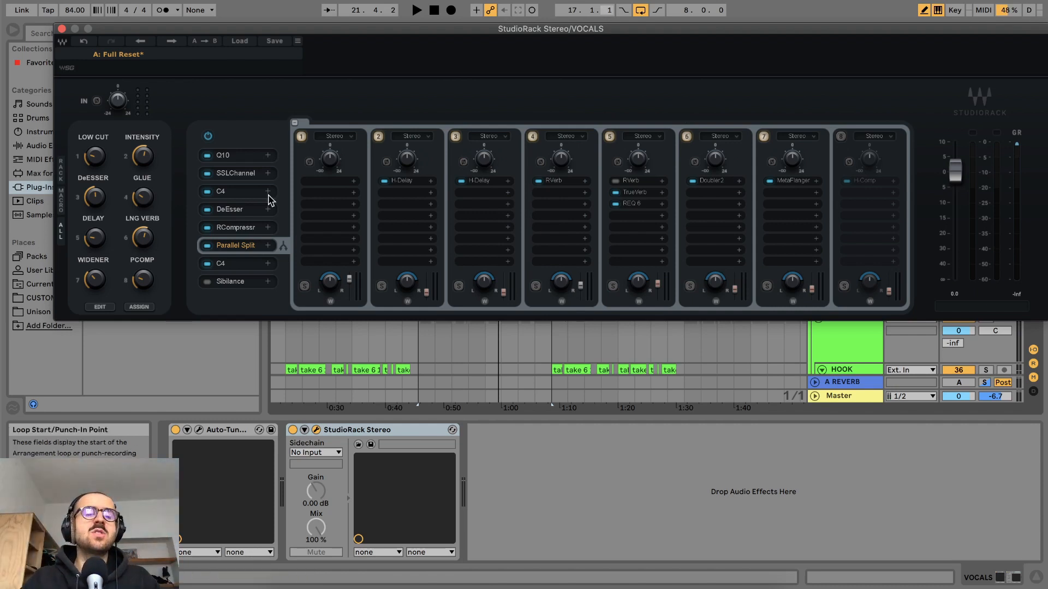
Step: Examine the band settings of the C4 in slot 7 once more and close the plug-in
left_click(234, 267)
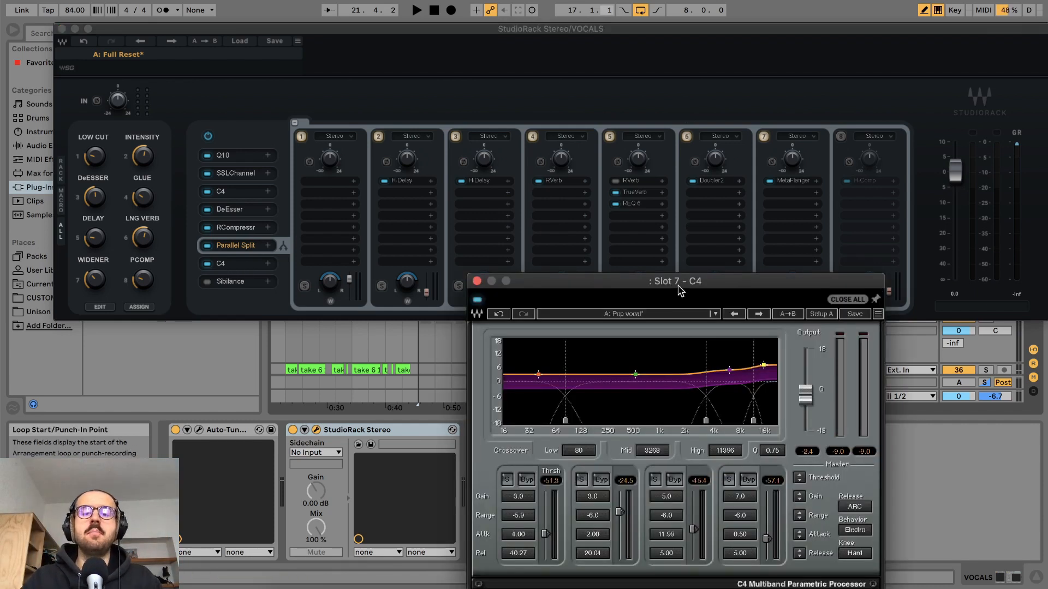
left_click_drag(679, 290, 665, 230)
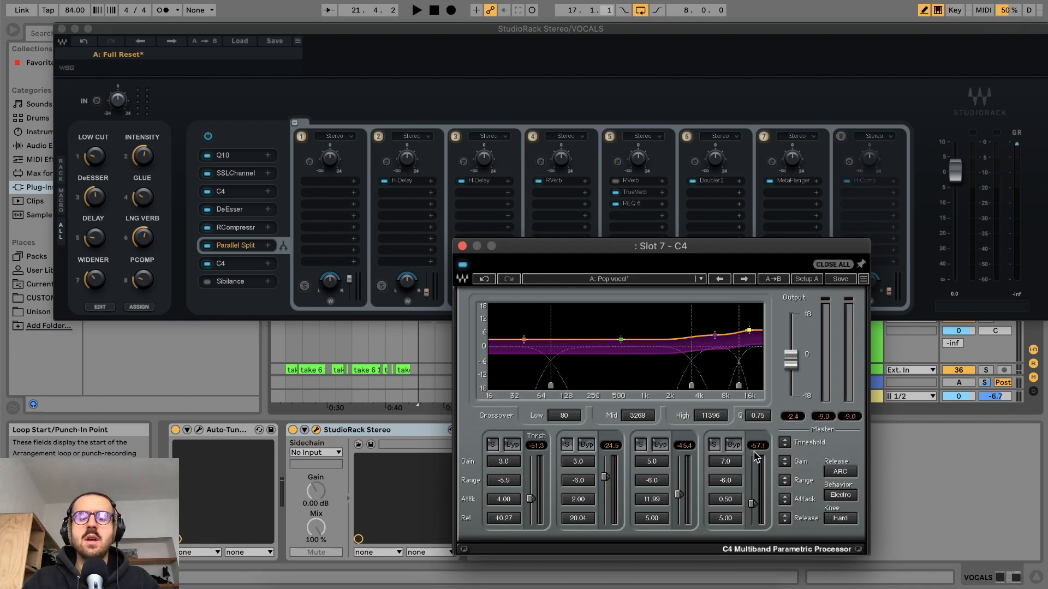
left_click(463, 246)
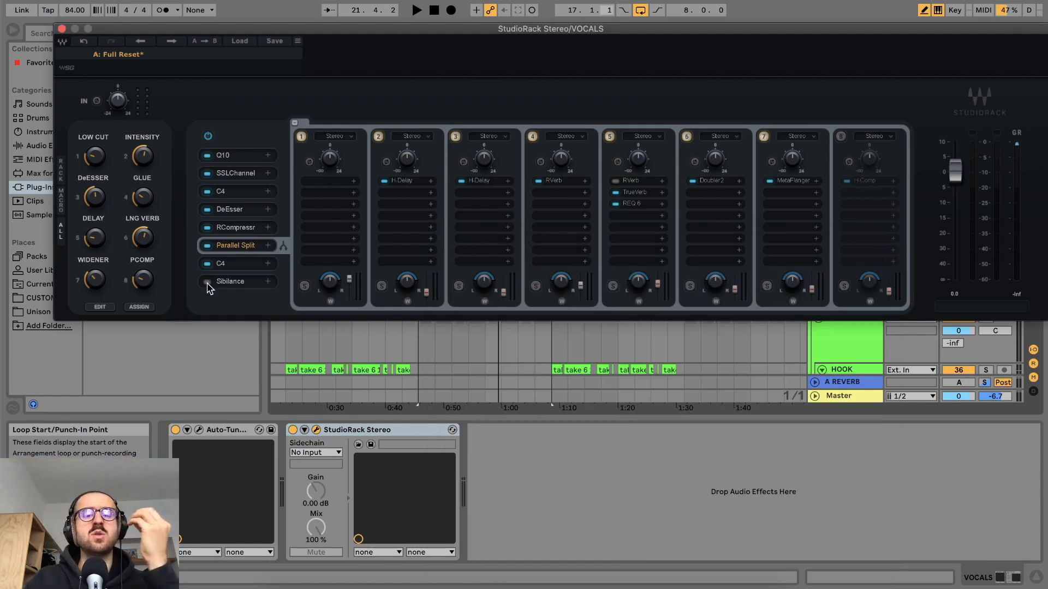
Step: With Sibilance enabled in slot 8, set its threshold to -30.6 and range to -16.0 during playback, and close the plug-in
left_click(234, 286)
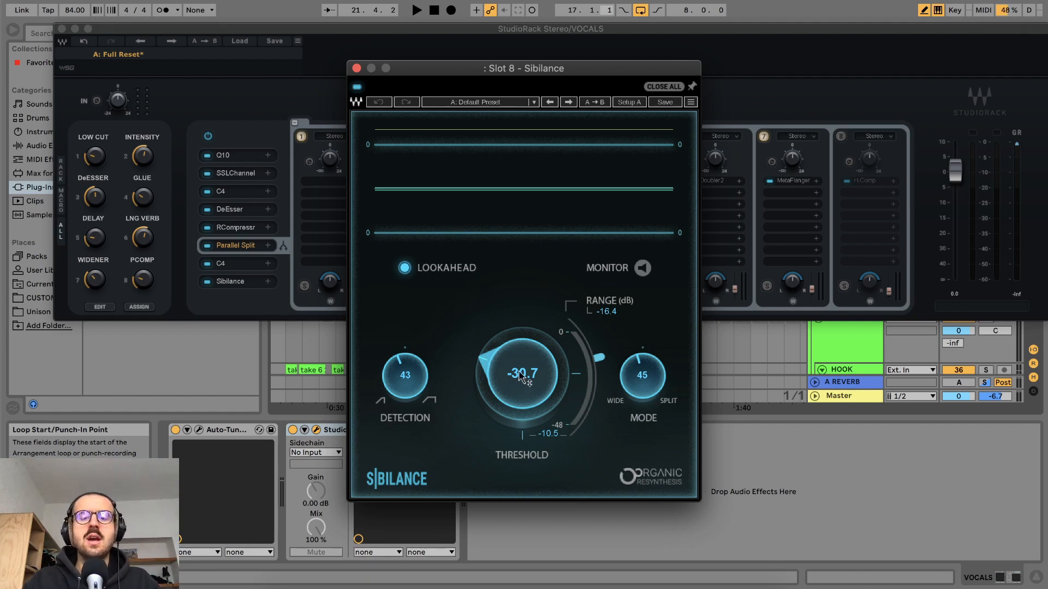
left_click_drag(526, 377, 525, 408)
key("space")
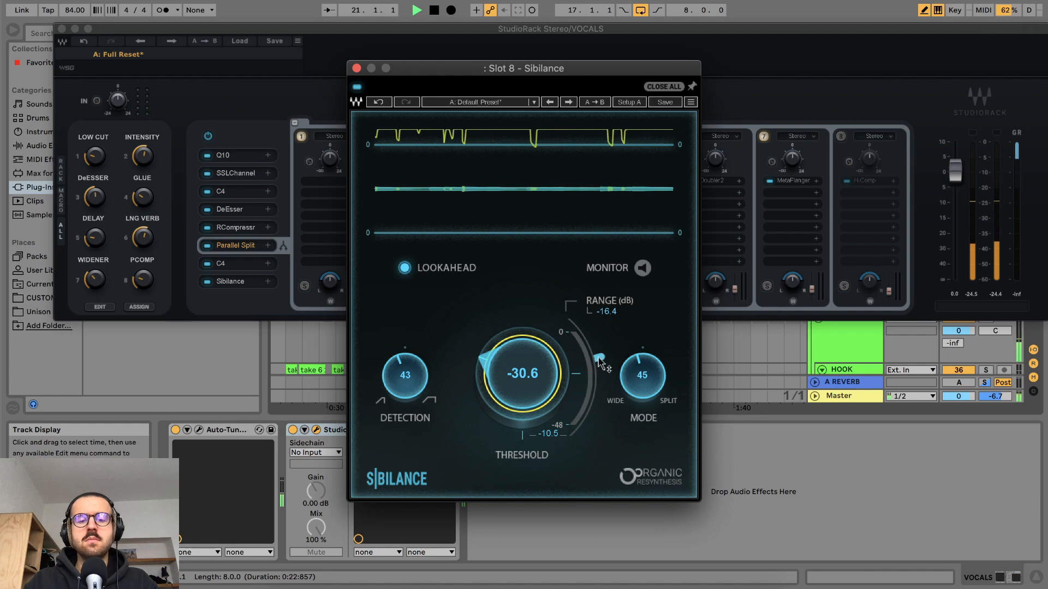
left_click_drag(598, 356, 600, 360)
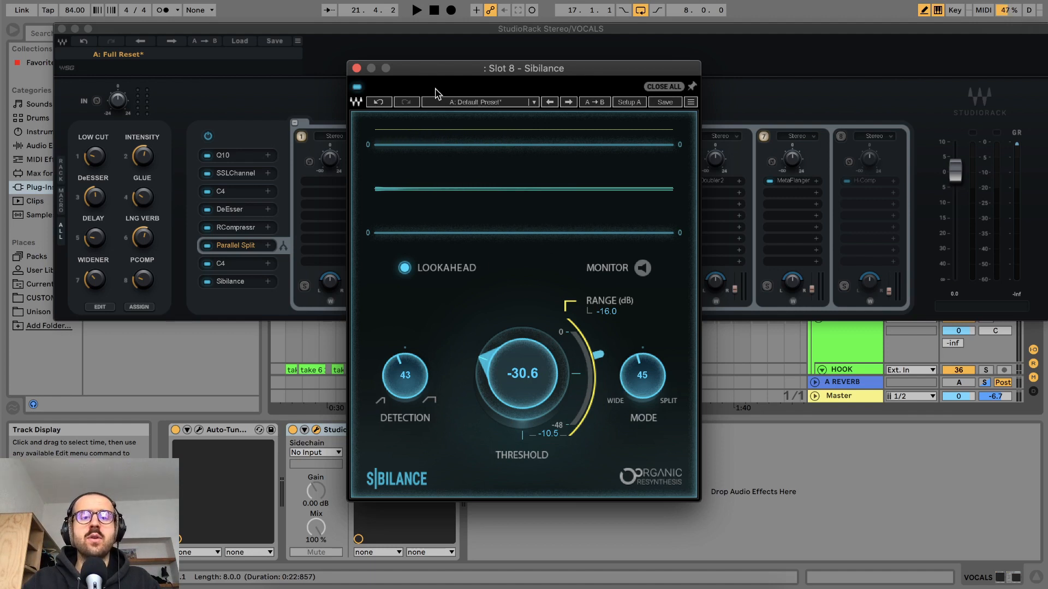
left_click(355, 69)
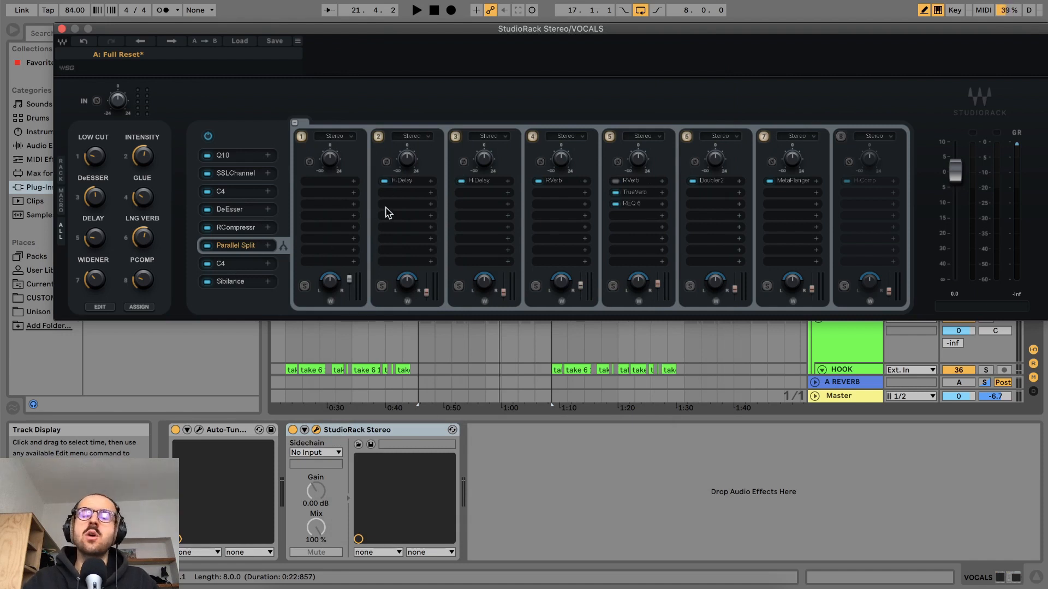
Step: Move the 8-bar arrangement loop to start at bar 25, repositioning the StudioRack window around the timeline
left_click_drag(534, 35, 533, 230)
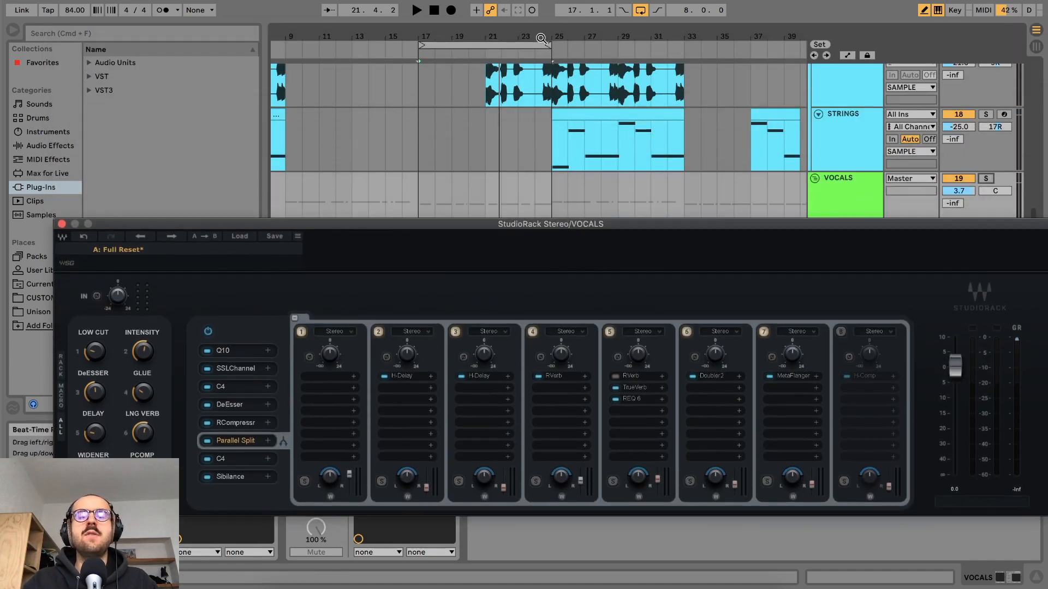
left_click_drag(468, 42, 617, 58)
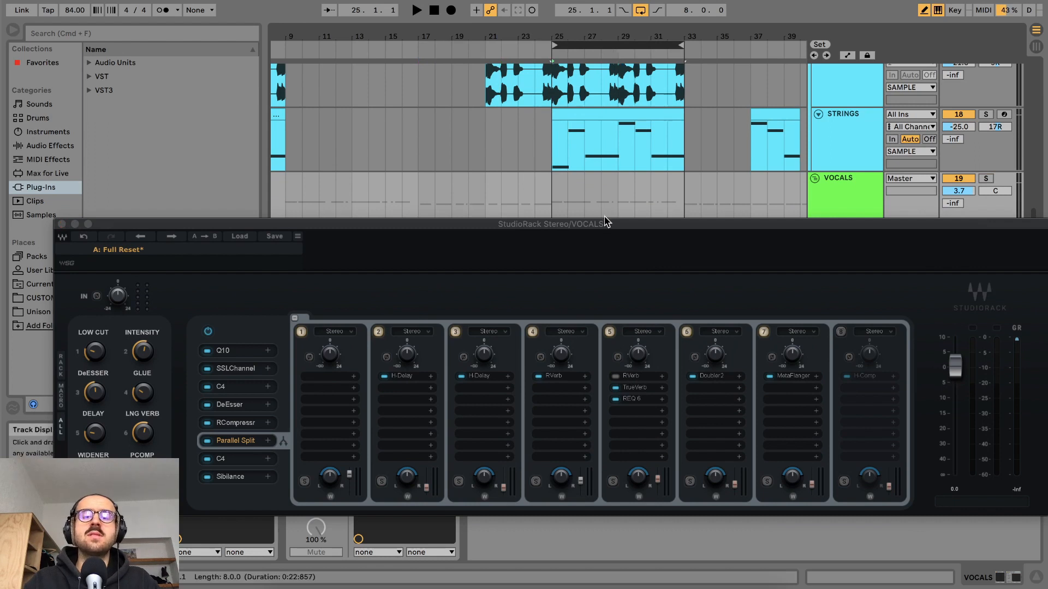
left_click_drag(604, 223, 583, 51)
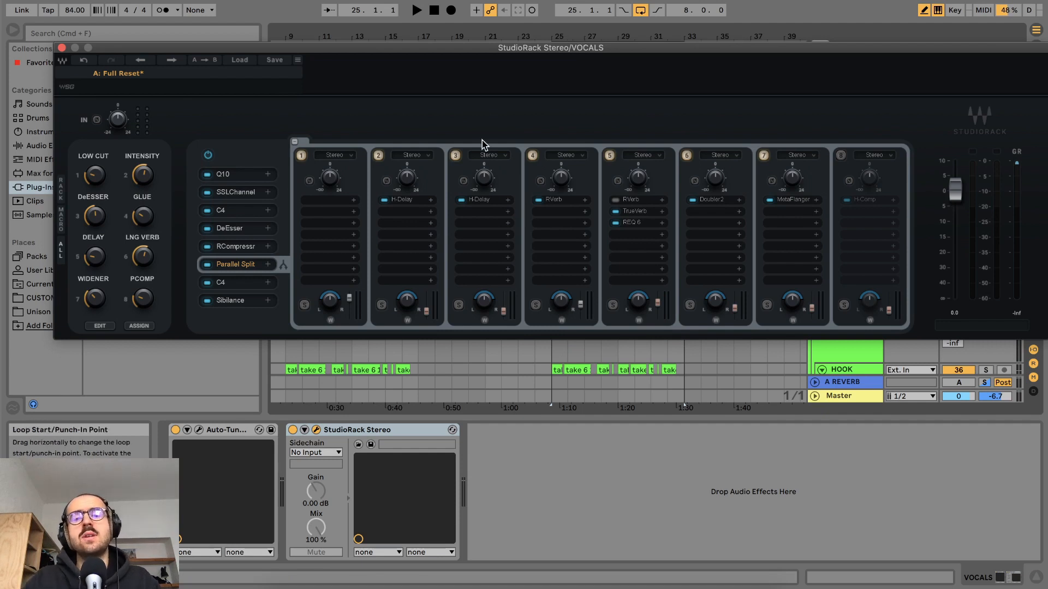
Step: Play the loop to compare parallel chain 8 on and off, leave the chain on, and close StudioRack
key("space")
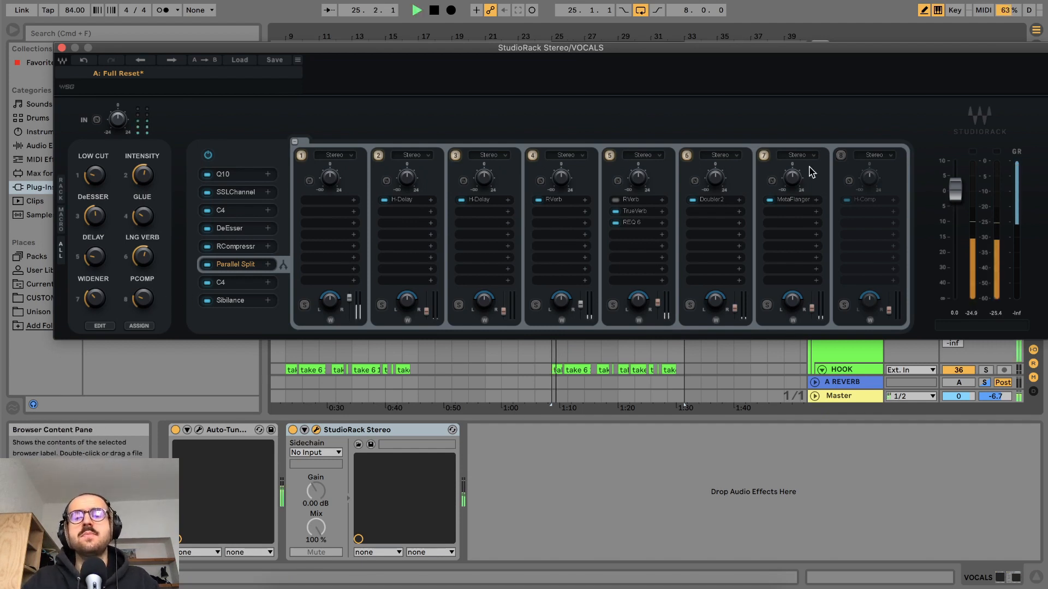
left_click(841, 156)
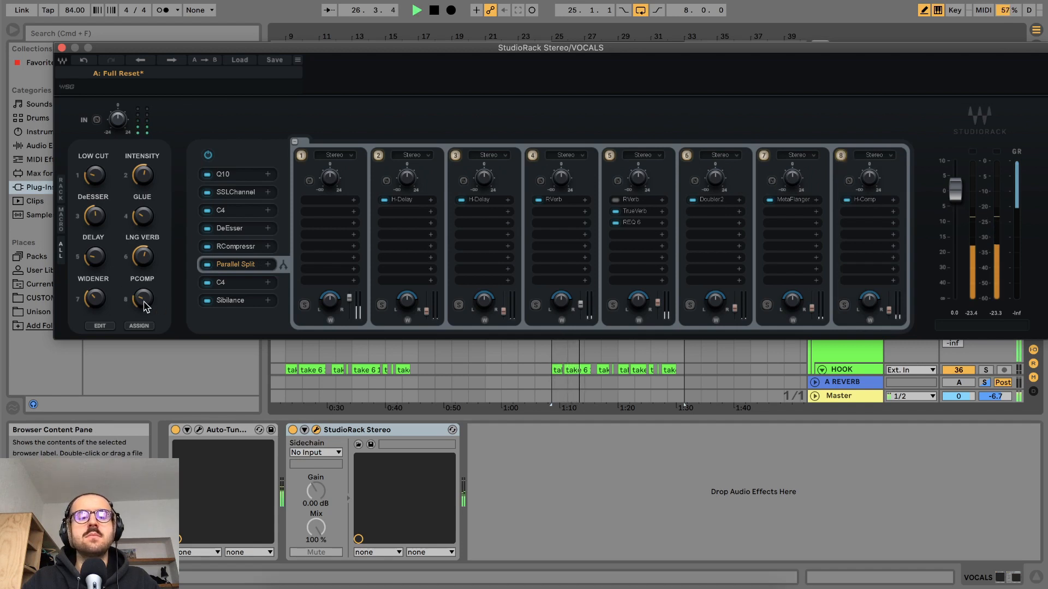
left_click(143, 301)
left_click(841, 156)
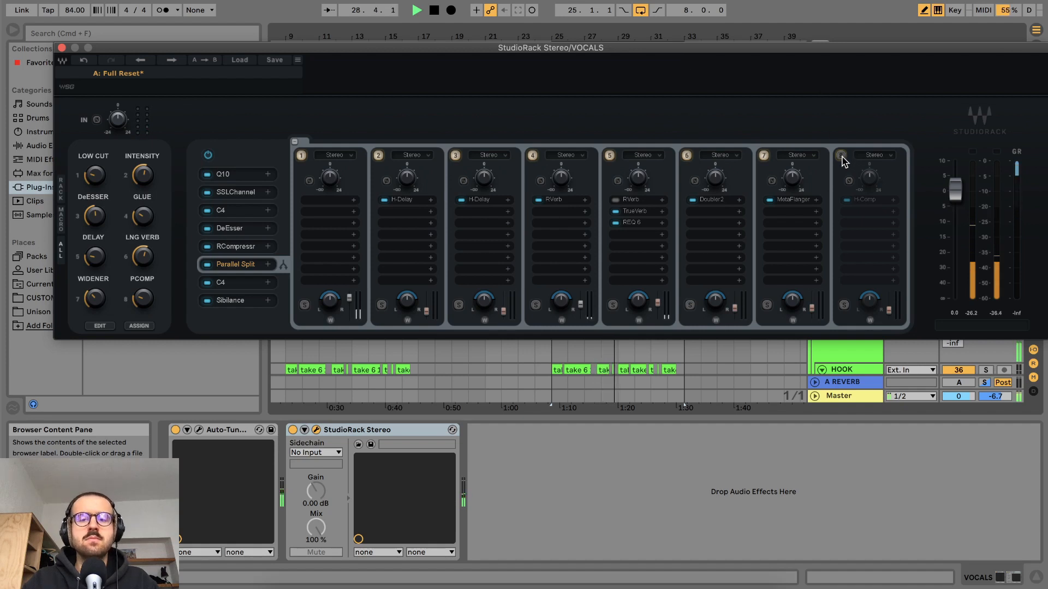
left_click(841, 157)
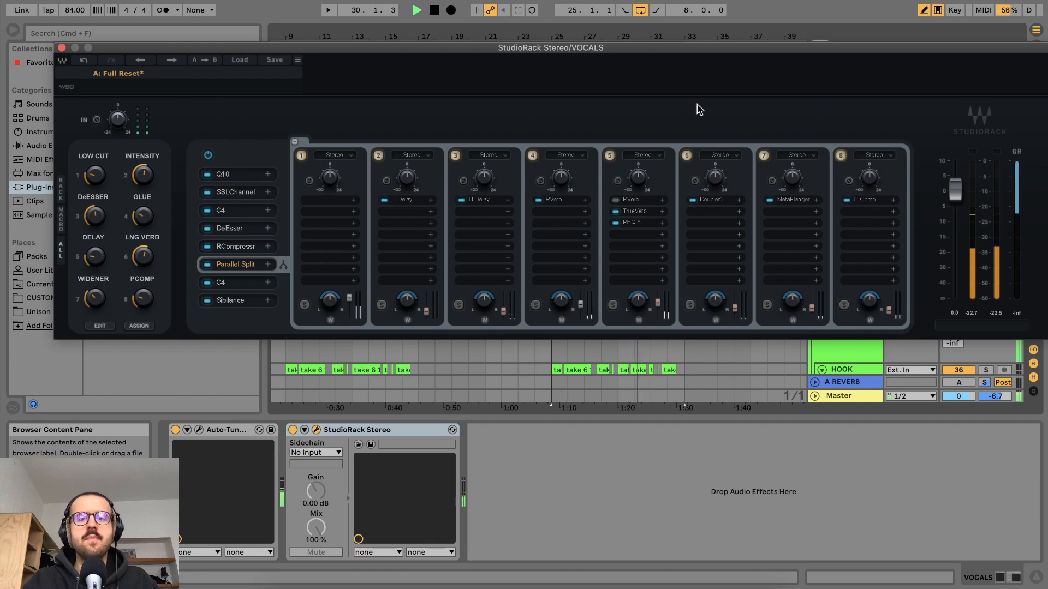
key("space")
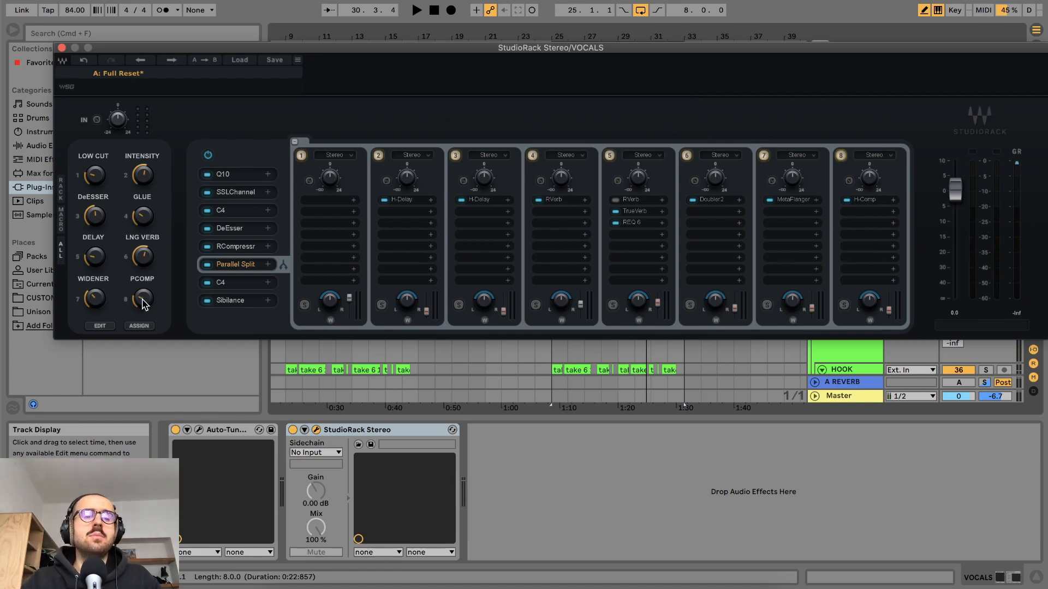
left_click_drag(140, 299, 141, 256)
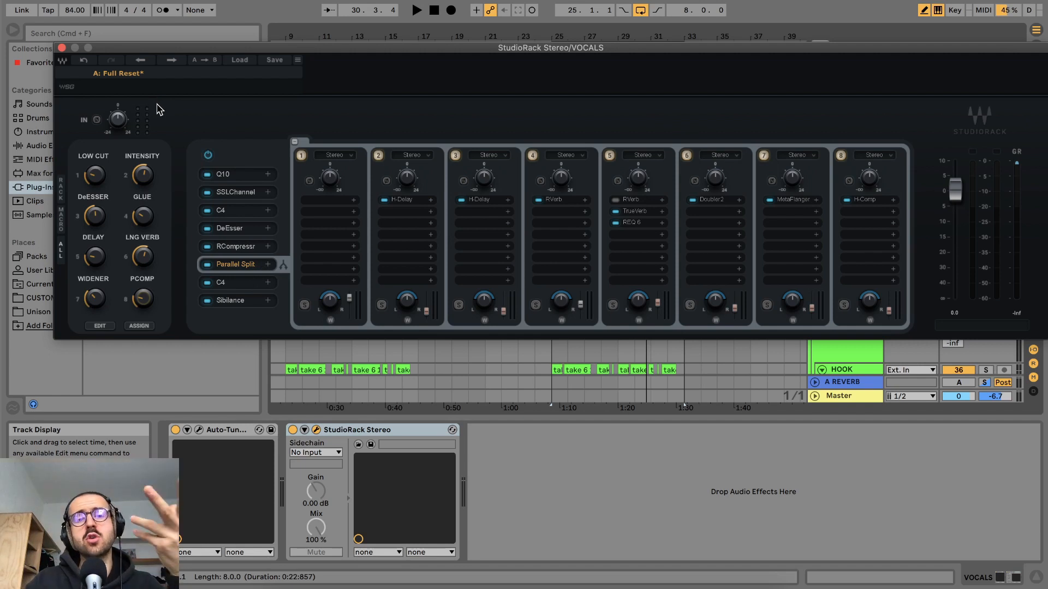
left_click(61, 47)
Step: Switch to OBS to check the recording and audio levels, and return to Ableton Live
left_click(566, 580)
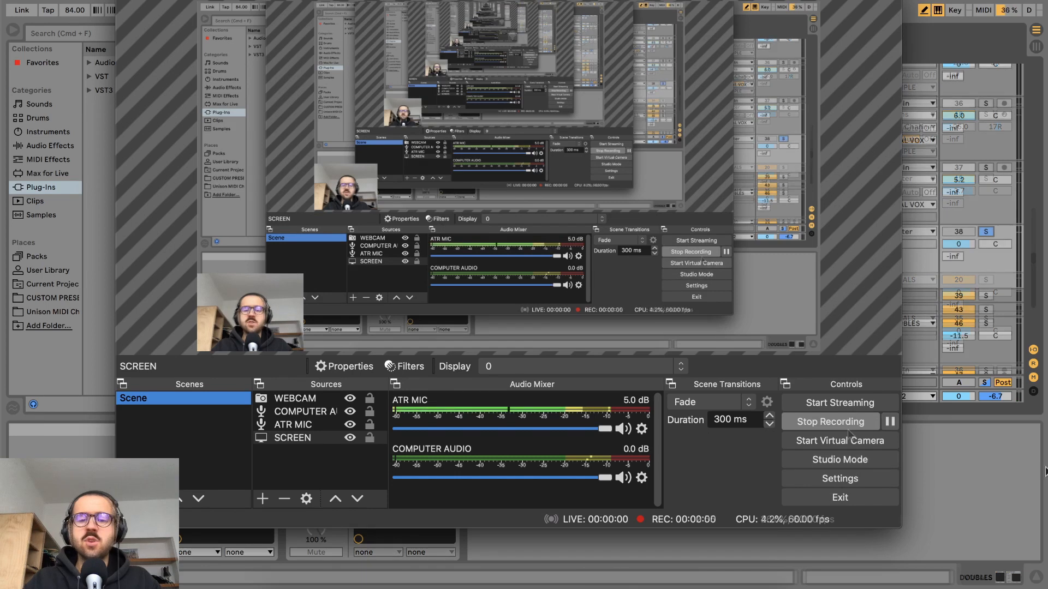
key("super+Tab")
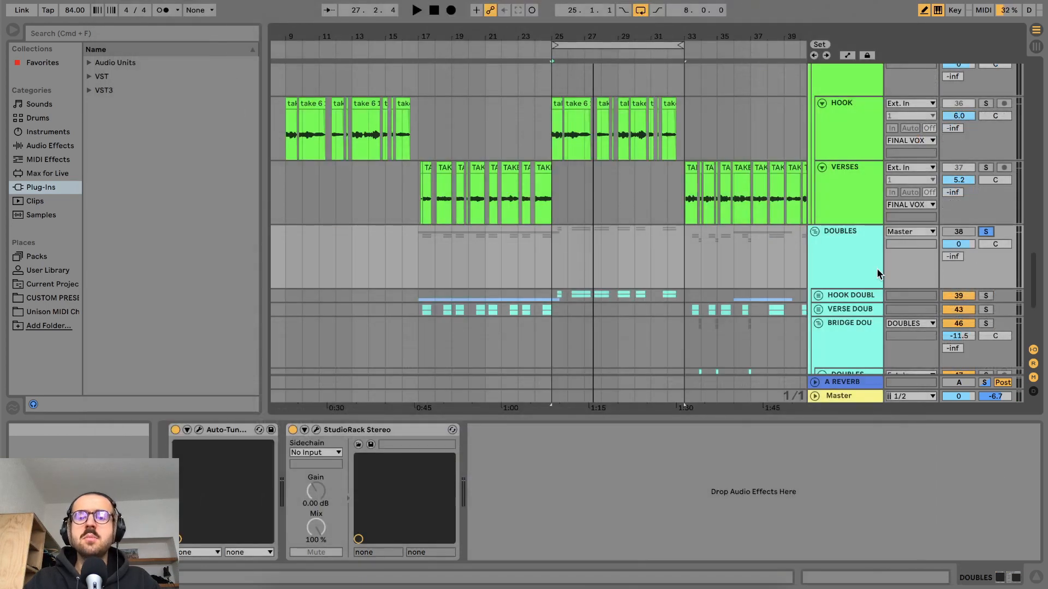
Step: Activate the soloed DOUBLES group and examine its Auto-Tune EFX+ and StudioRack plug-ins, closing both windows
left_click(987, 232)
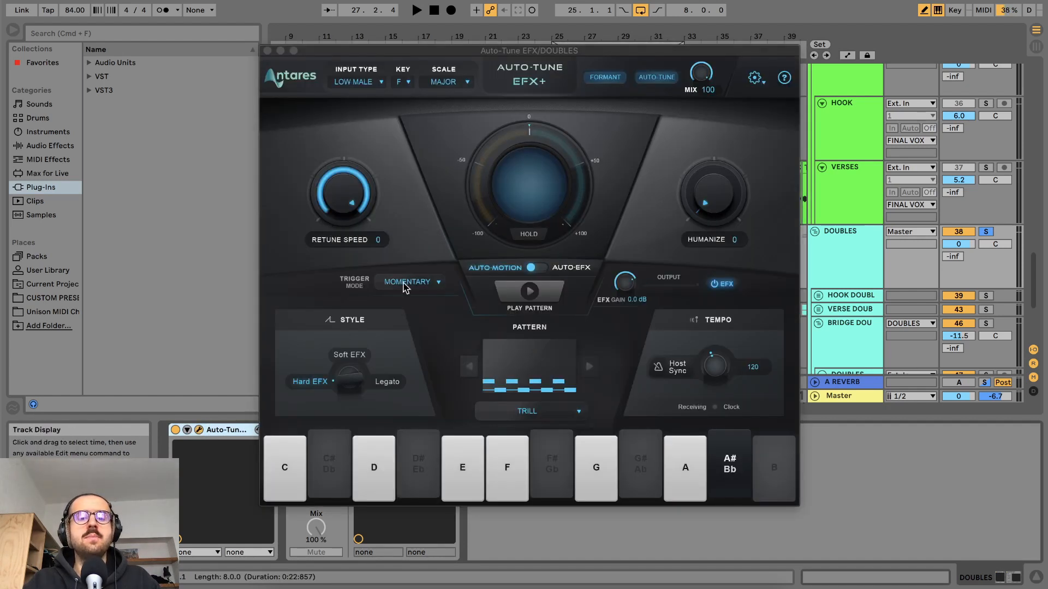
left_click(268, 51)
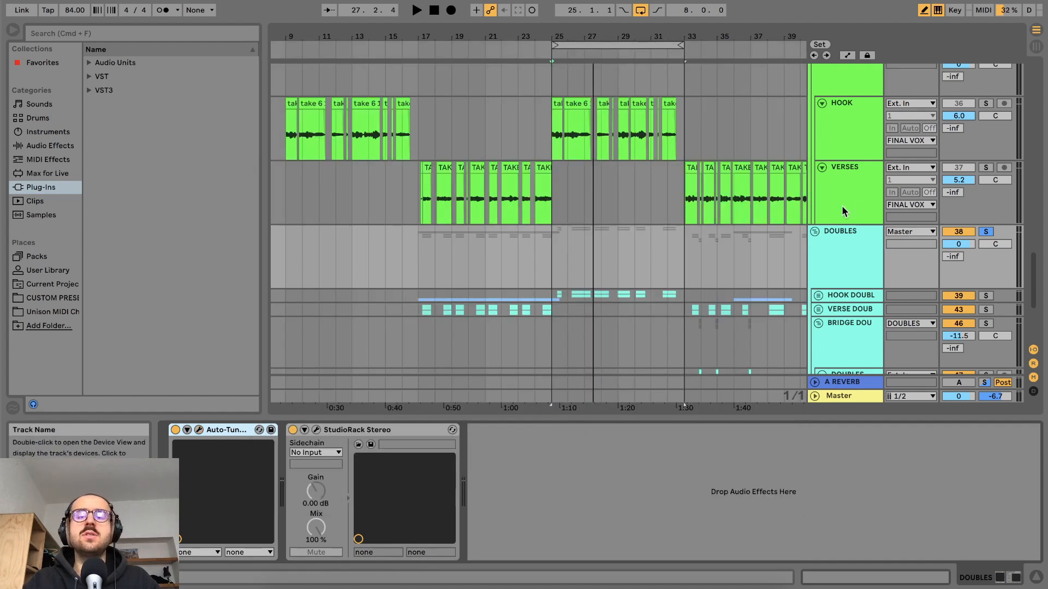
left_click(316, 430)
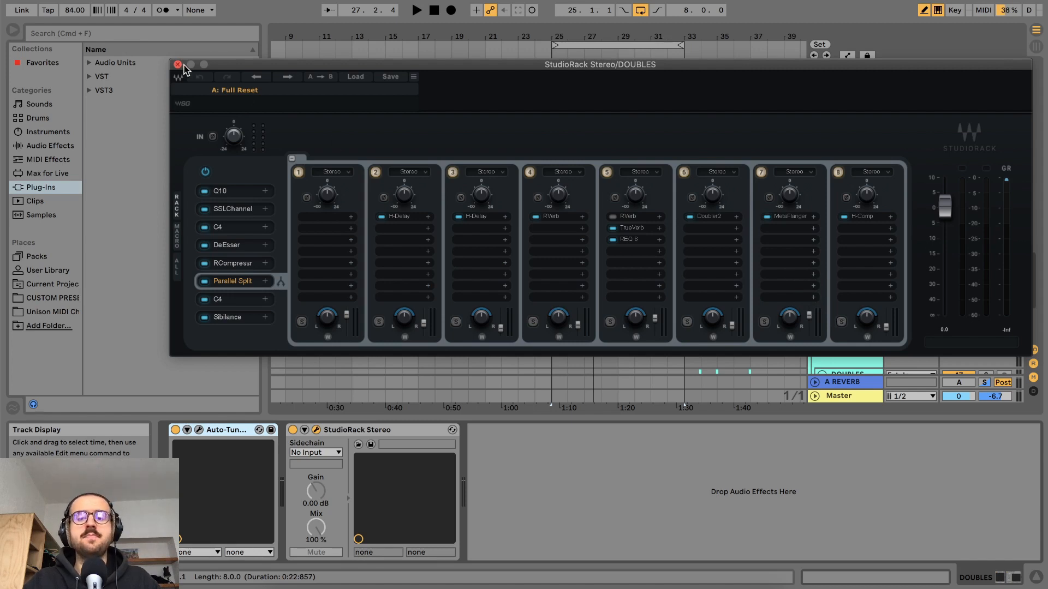
left_click(177, 64)
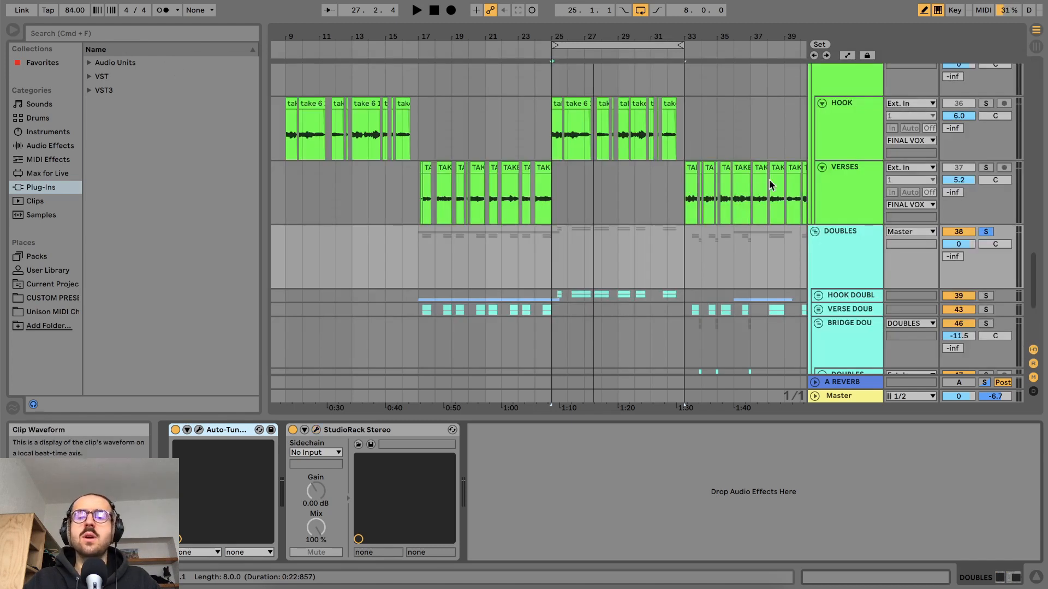
Step: Play the DOUBLES group soloed while looking over its hook, verse and bridge double tracks
scroll(710, 202, "down", 2)
key("space")
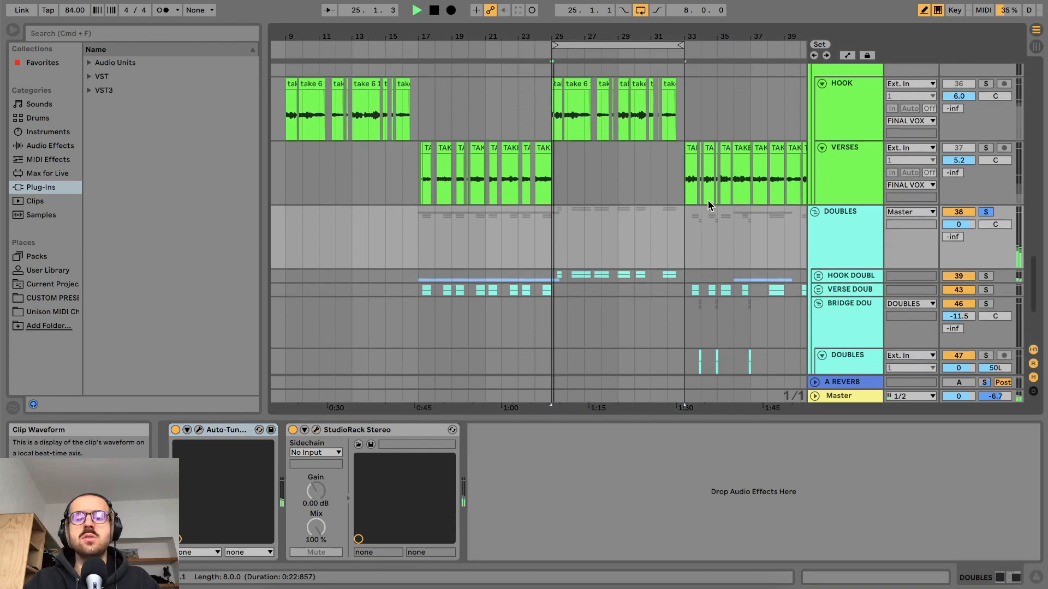
scroll(710, 205, "down", 2)
scroll(708, 205, "down", 3)
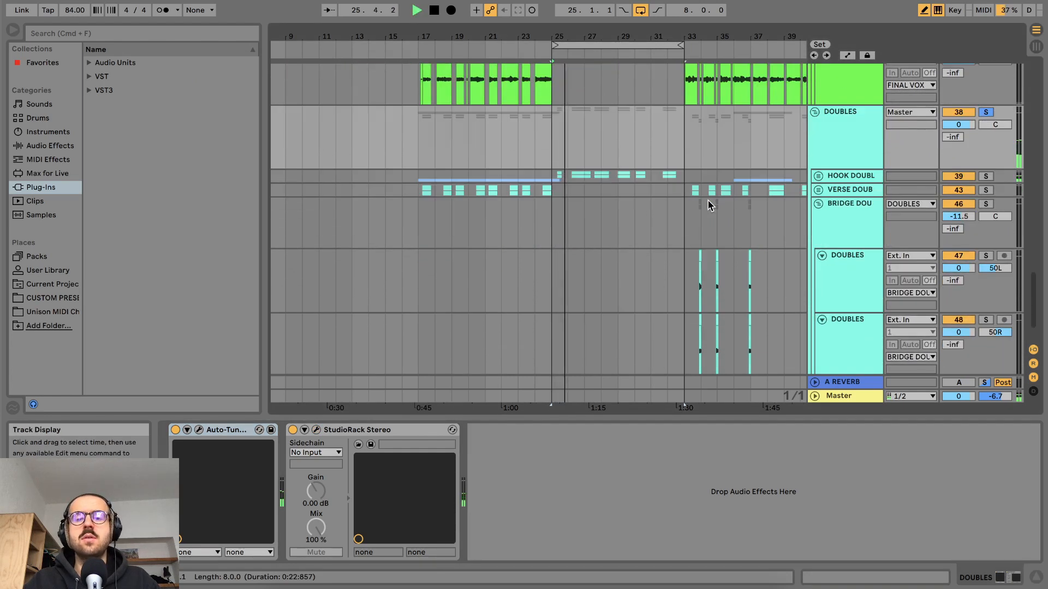
scroll(708, 206, "up", 2)
scroll(708, 205, "up", 1)
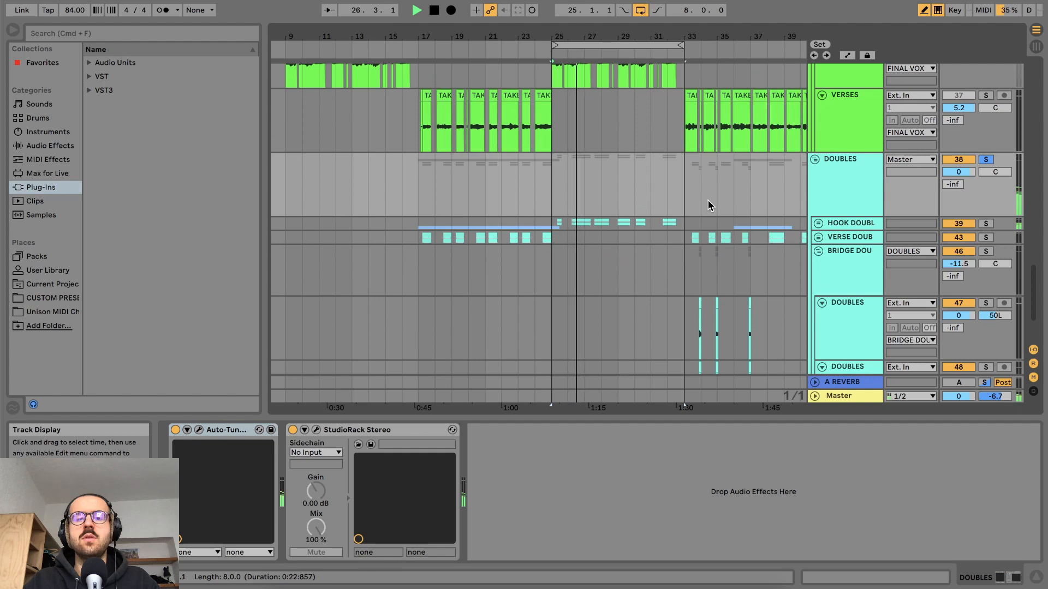
scroll(709, 205, "up", 2)
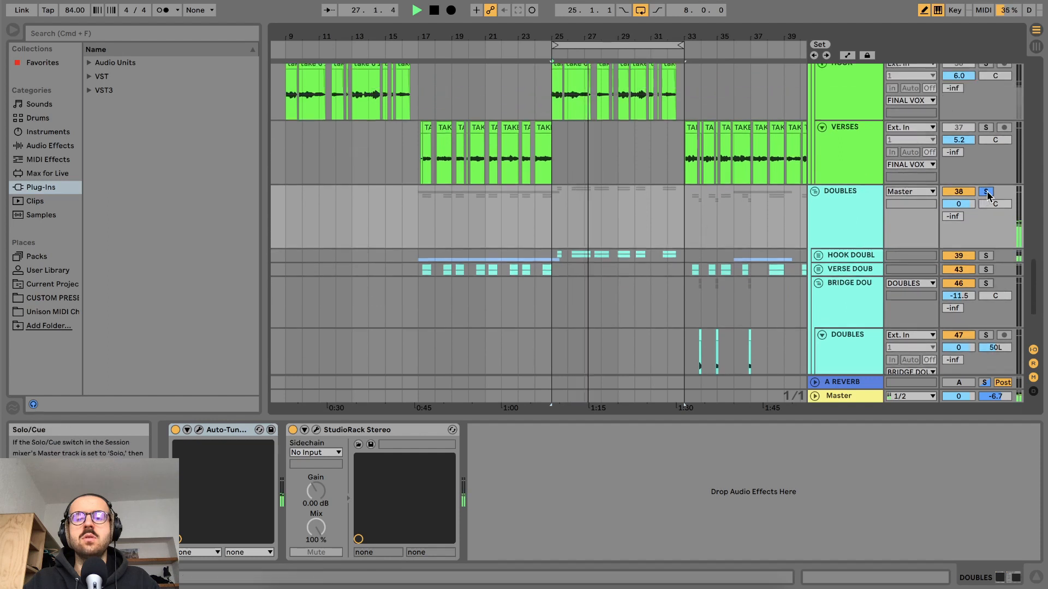
Step: Turn off solo on the DOUBLES group, listen to it together with the lead vocals, and stop playback
left_click(986, 192)
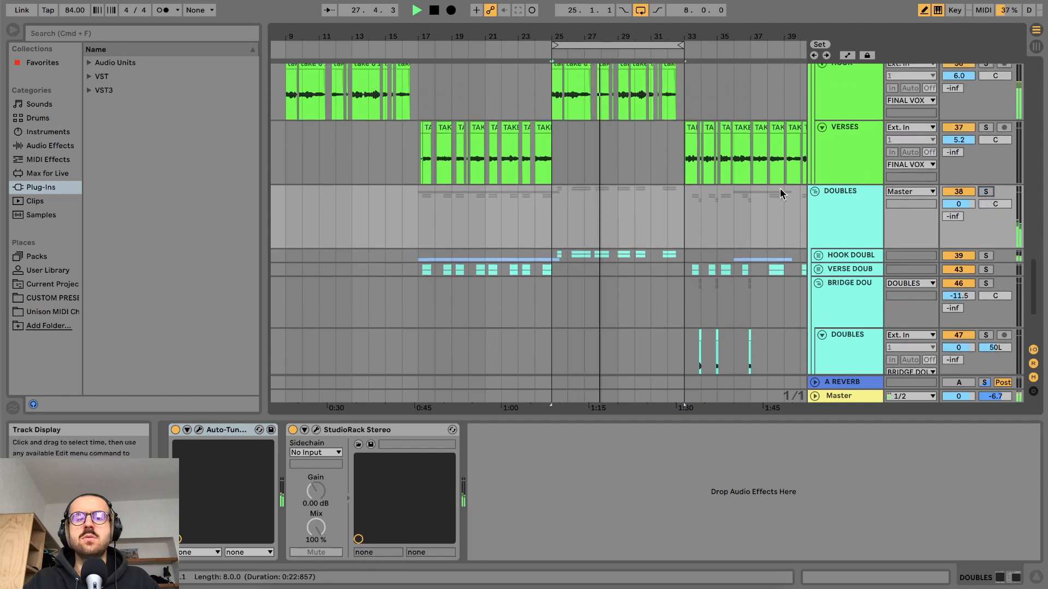
scroll(714, 216, "up", 10)
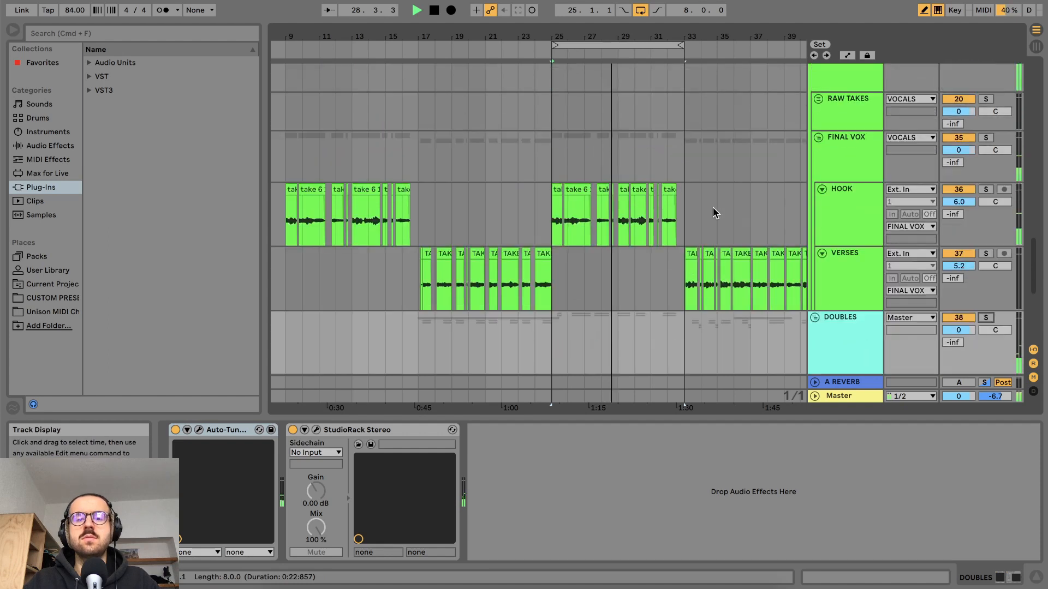
scroll(714, 214, "down", 5)
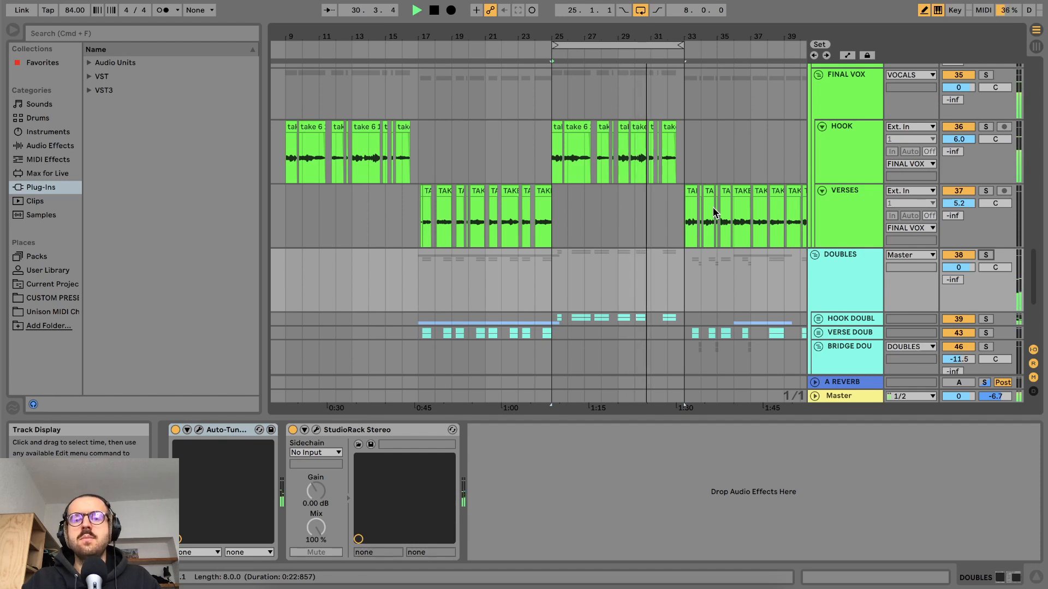
key("space")
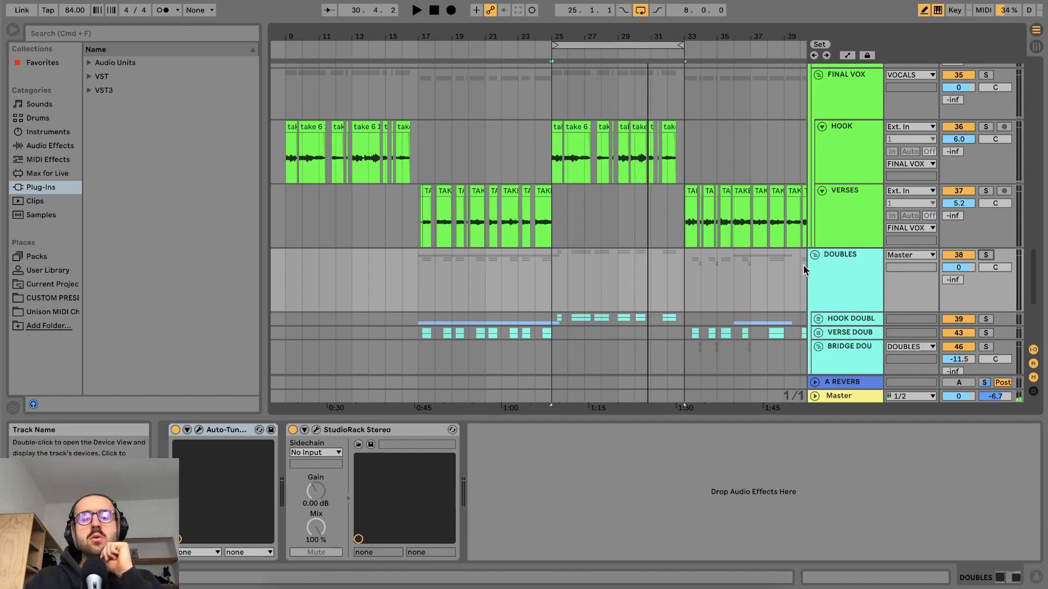
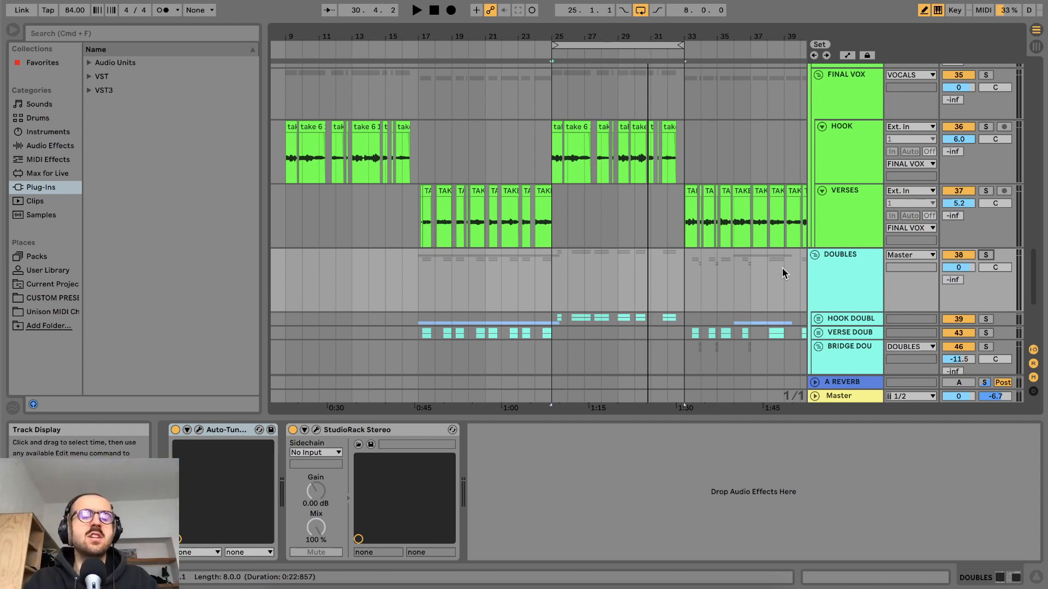
scroll(663, 228, "down", 5)
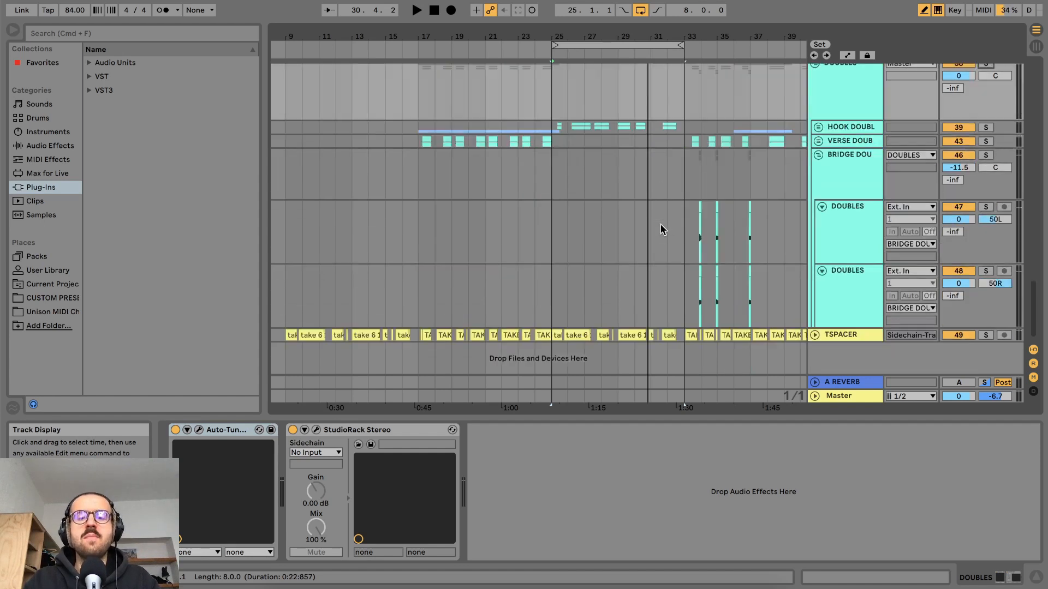
scroll(664, 229, "up", 7)
scroll(664, 229, "up", 5)
scroll(664, 232, "down", 7)
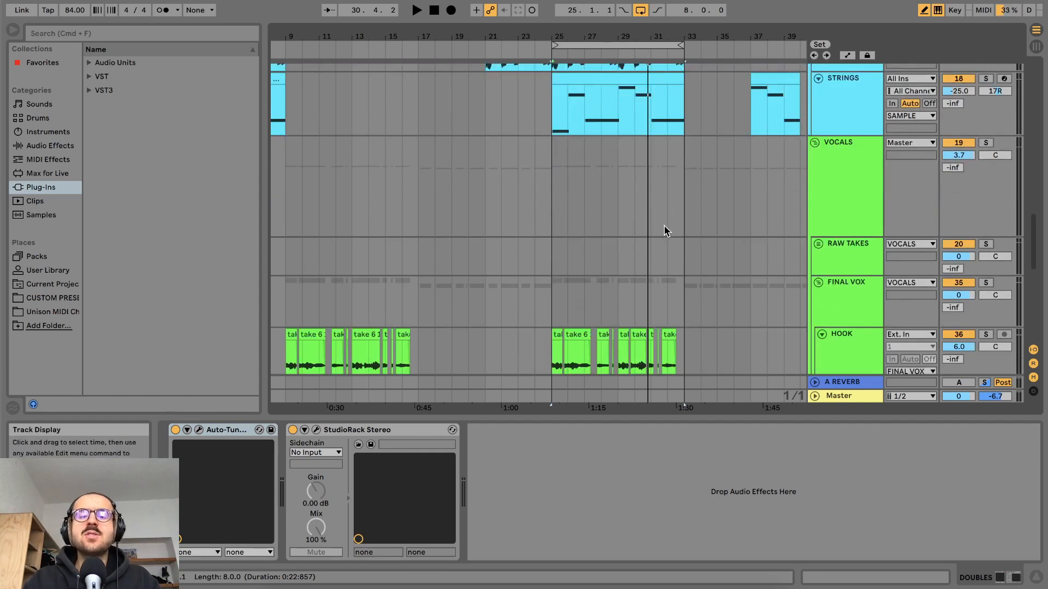